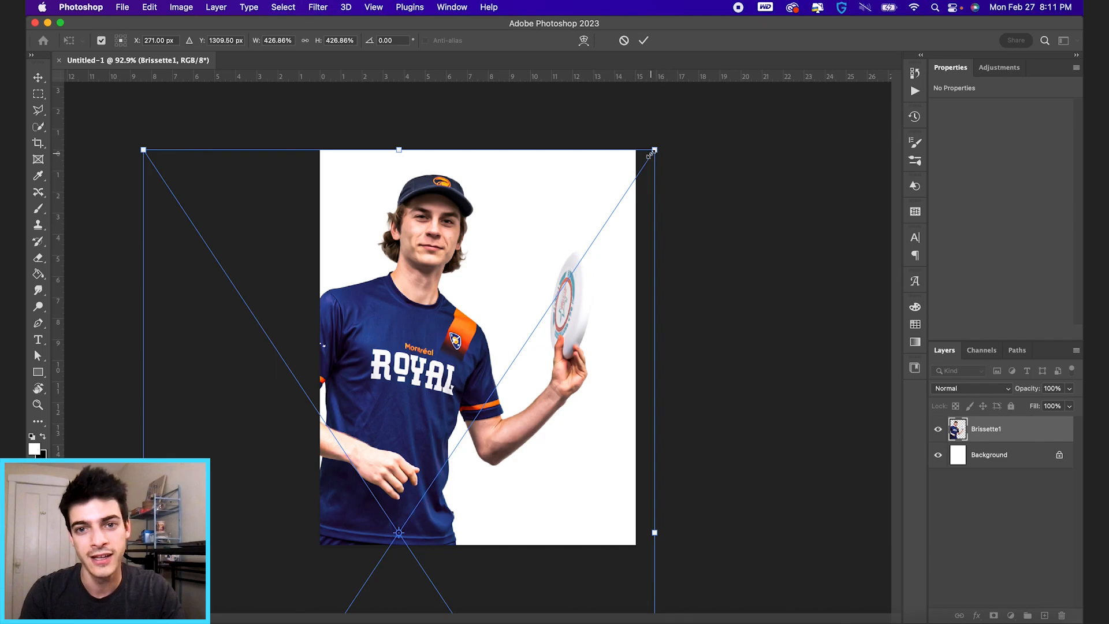
# Scale the placed player cutout to about 522% and position it so the cap sits just below the canvas's upper edge
pyautogui.moveTo(654, 232); pyautogui.dragTo(647, 304)
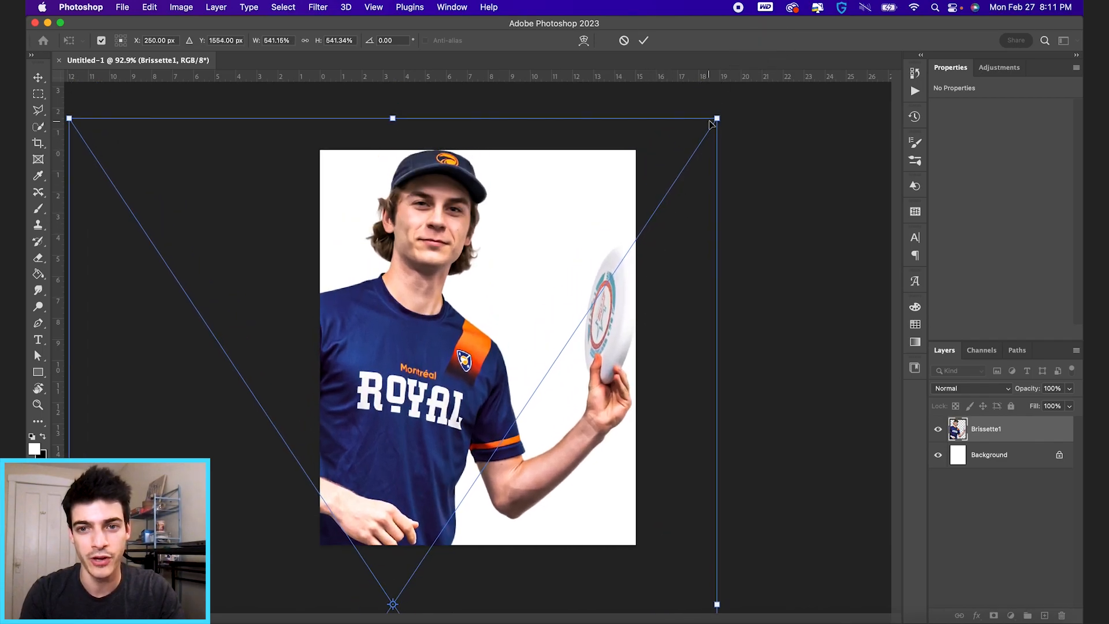
pyautogui.moveTo(715, 119); pyautogui.dragTo(708, 131)
pyautogui.moveTo(660, 285); pyautogui.dragTo(661, 276)
pyautogui.moveTo(710, 120); pyautogui.dragTo(707, 124)
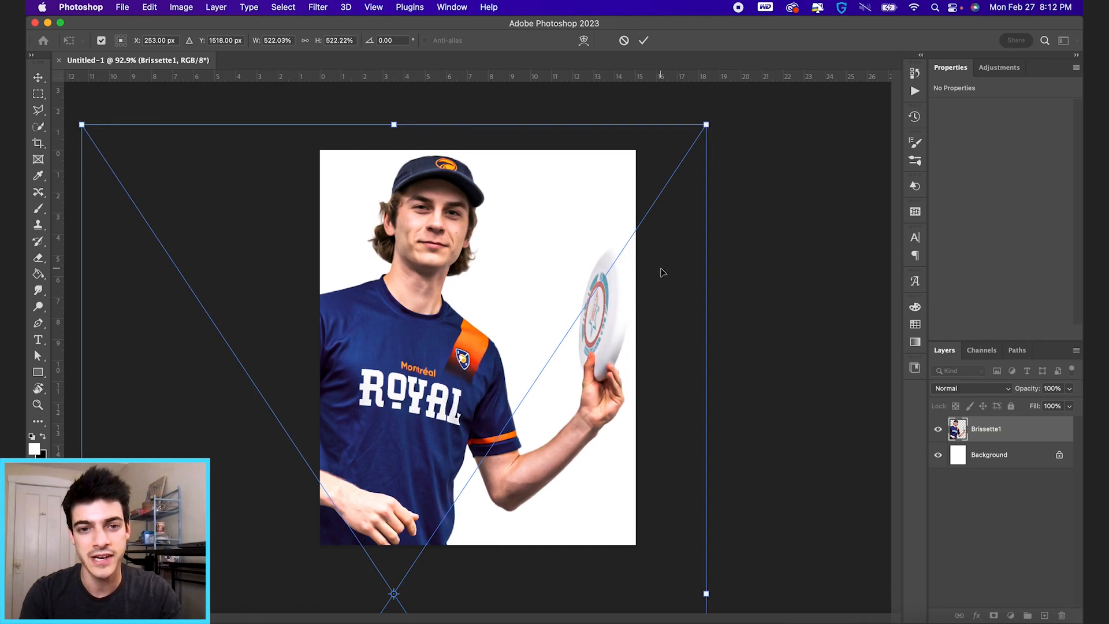
pyautogui.press('Return')
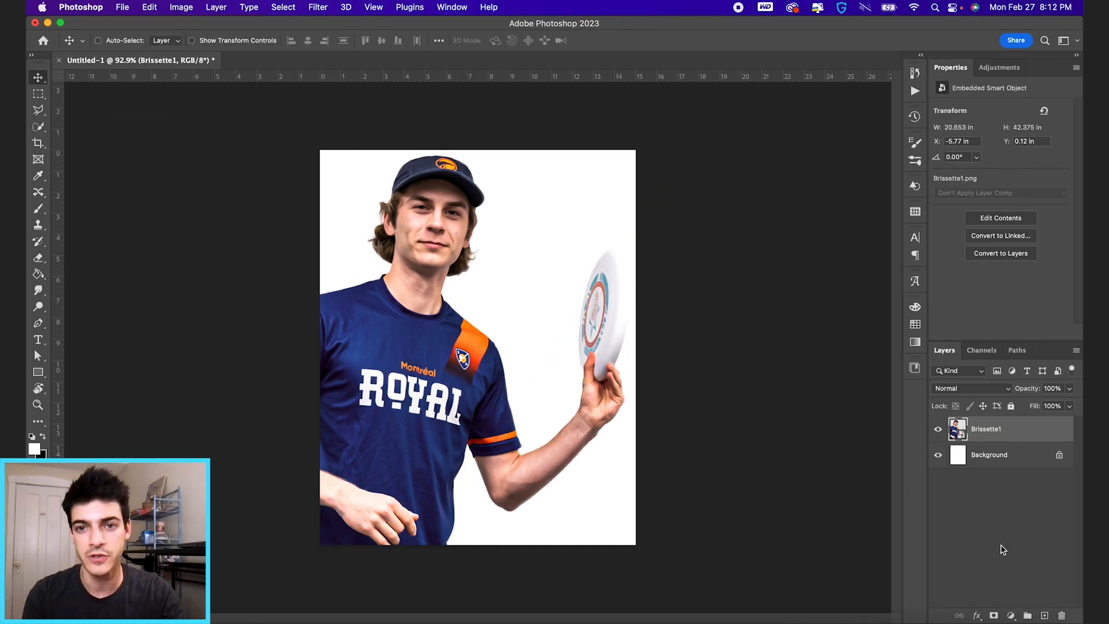
# Add a Gradient Map adjustment layer above the player cutout
pyautogui.click(1011, 615)
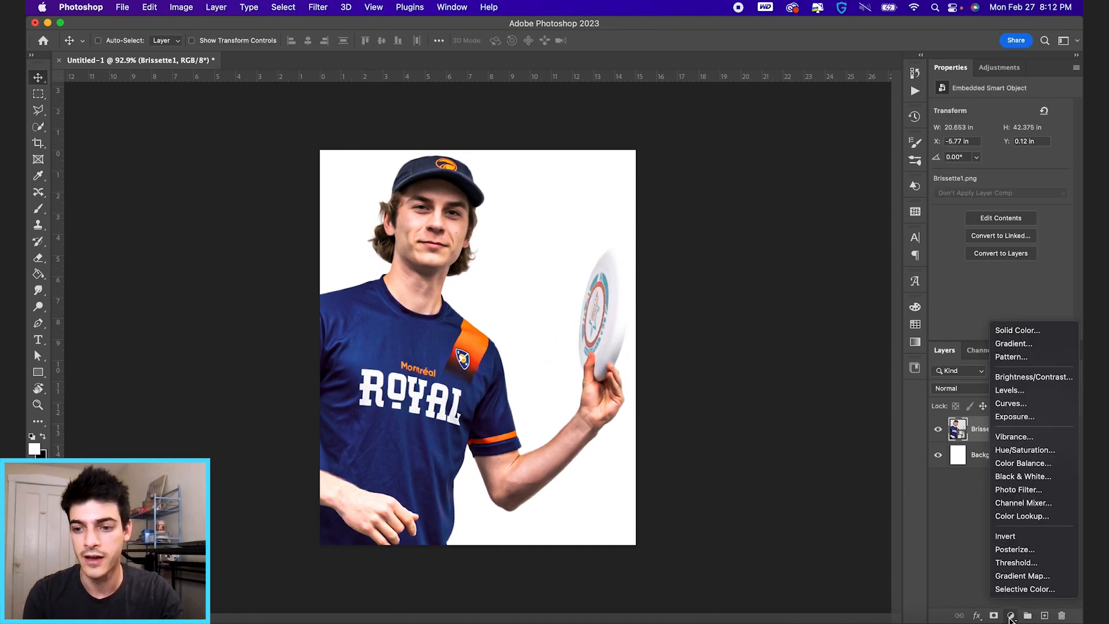
pyautogui.click(1018, 576)
pyautogui.click(960, 431)
# Set the gradient map's starting colour to the MTL-1 navy swatch and its ending colour to the MTL-2 orange swatch
pyautogui.click(1002, 115)
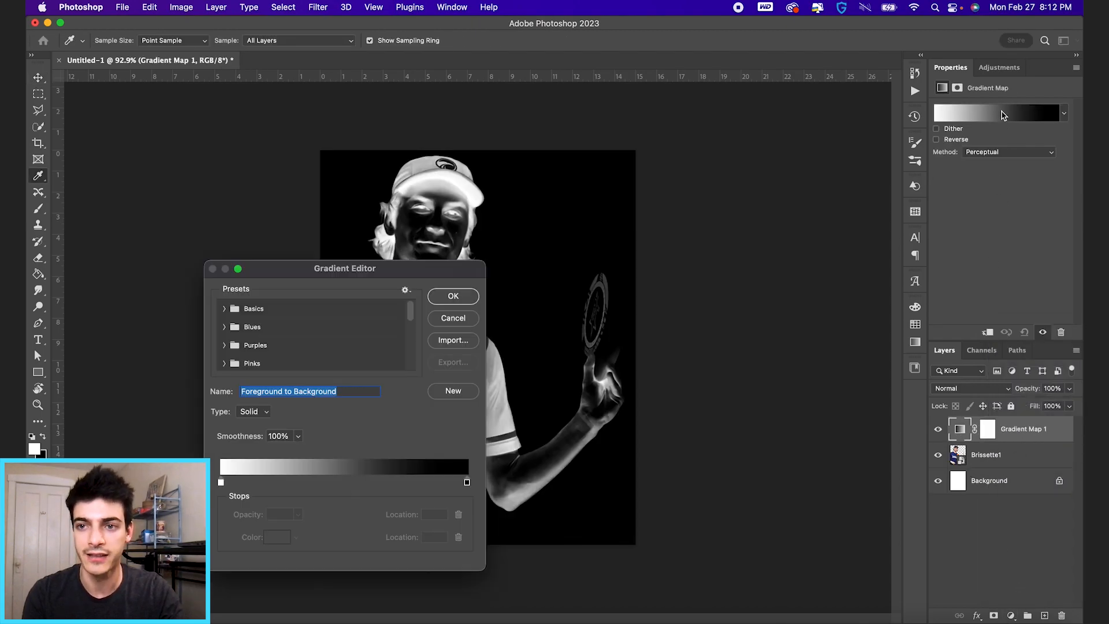
pyautogui.click(221, 483)
pyautogui.click(915, 326)
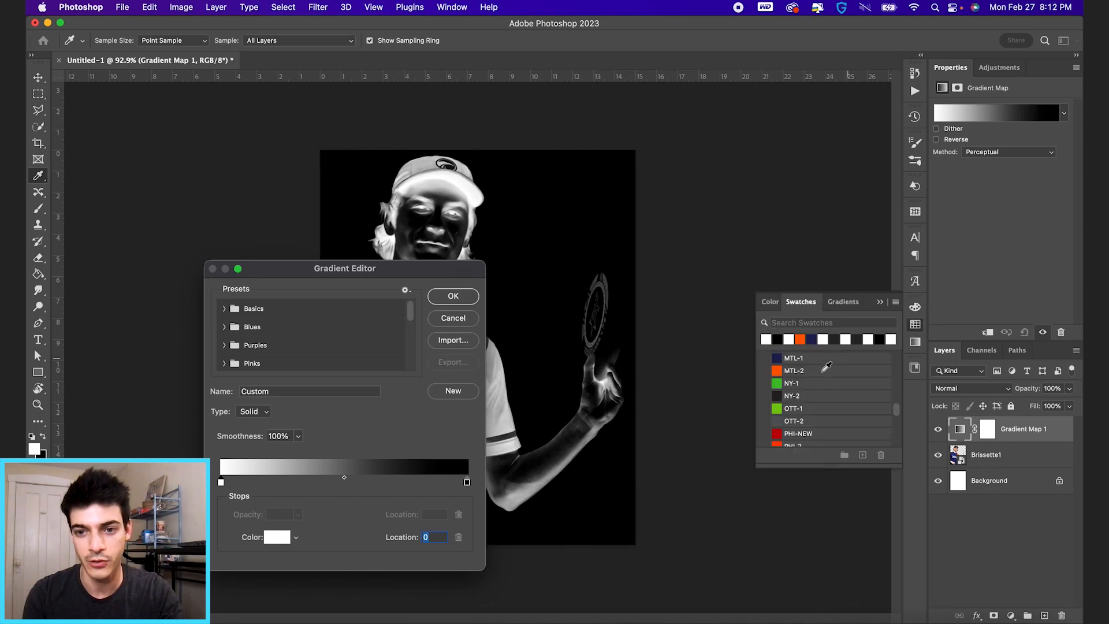
pyautogui.click(777, 358)
pyautogui.click(468, 482)
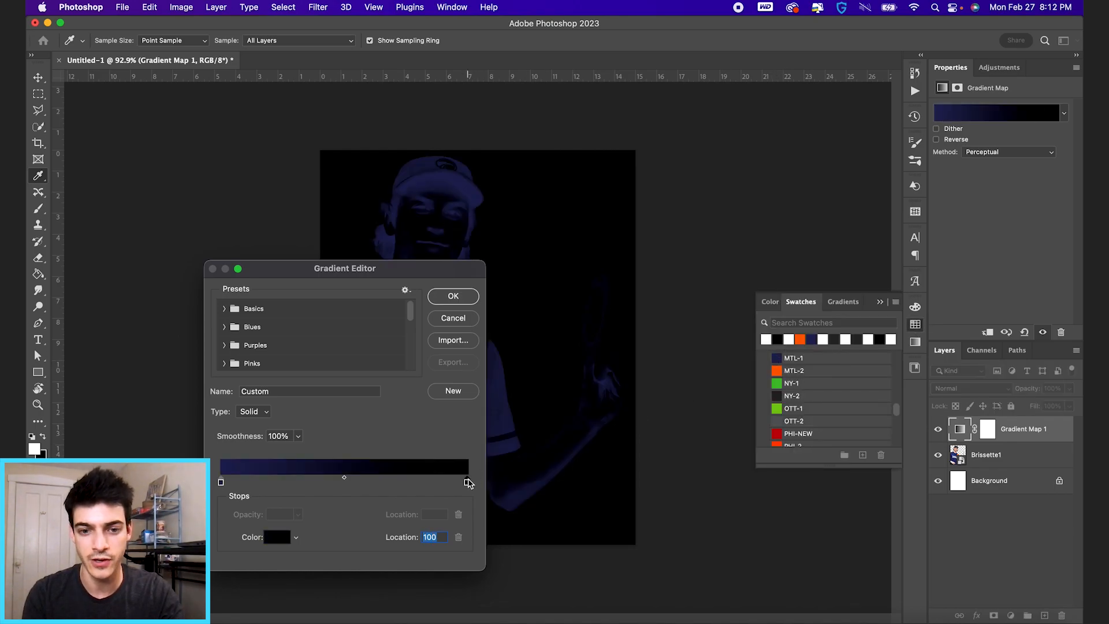
pyautogui.click(779, 372)
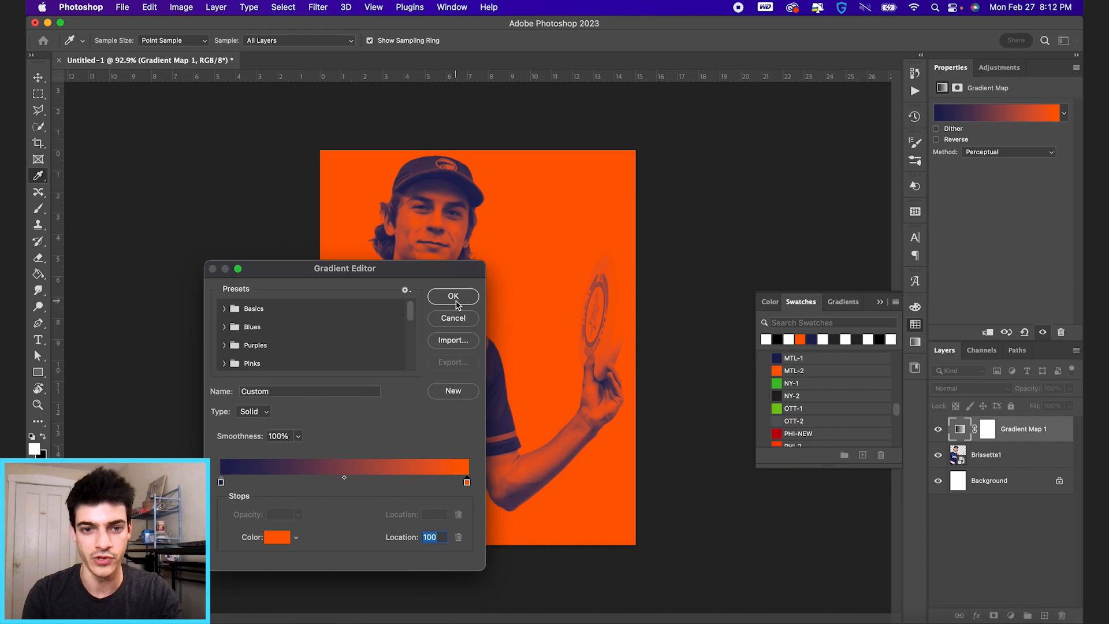
pyautogui.click(453, 298)
pyautogui.click(880, 302)
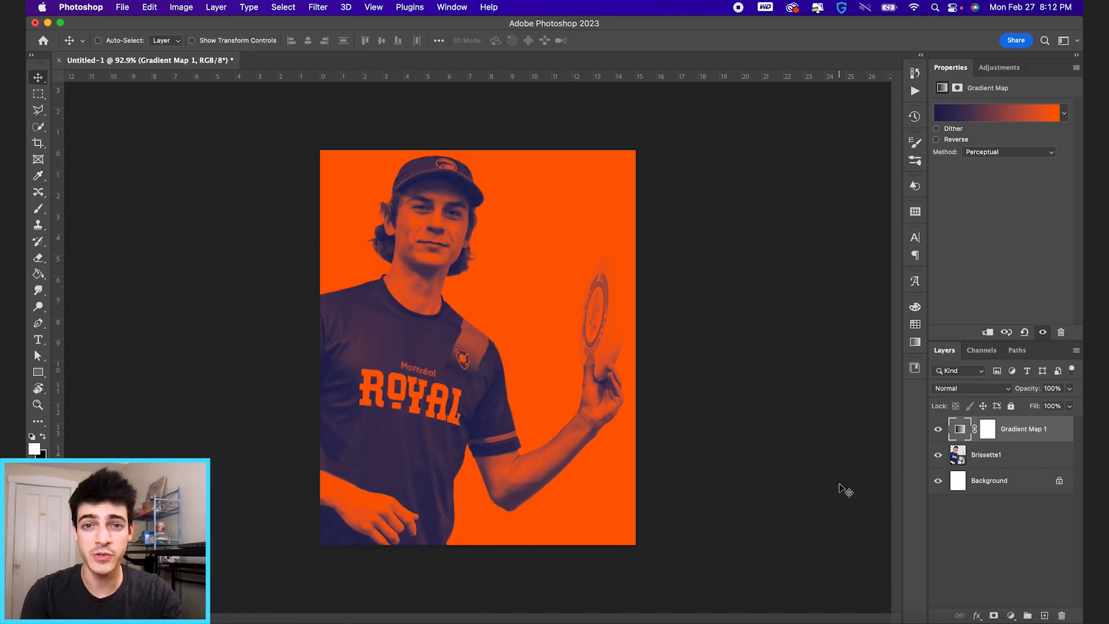
# Create a new layer and enter the player's last name as white point text on the jersey
pyautogui.press('super+shift+alt+n')
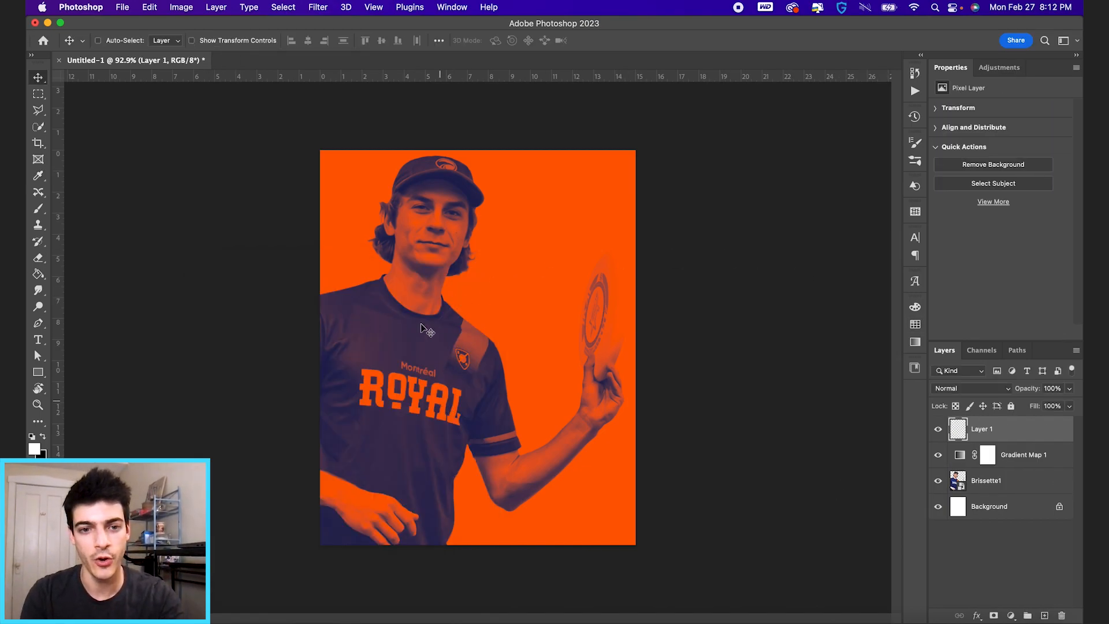
pyautogui.press('t')
pyautogui.click(383, 361)
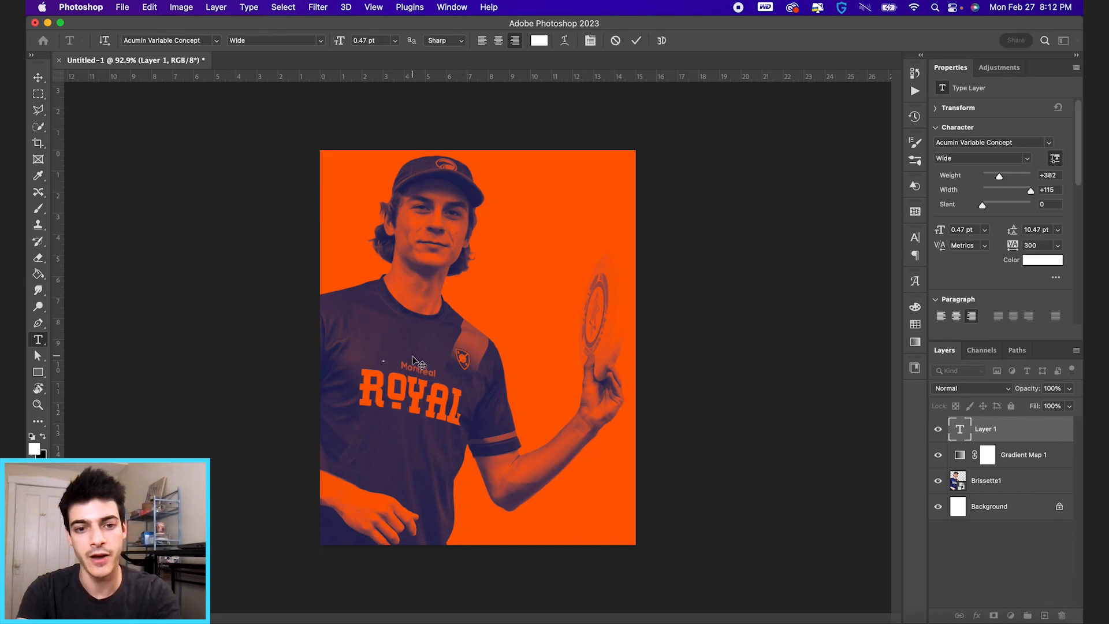
pyautogui.click(637, 40)
# Enlarge the last-name text to 88 pt and move it fully onto the canvas across the player's chest
pyautogui.press('super+t')
pyautogui.moveTo(384, 360); pyautogui.dragTo(495, 306)
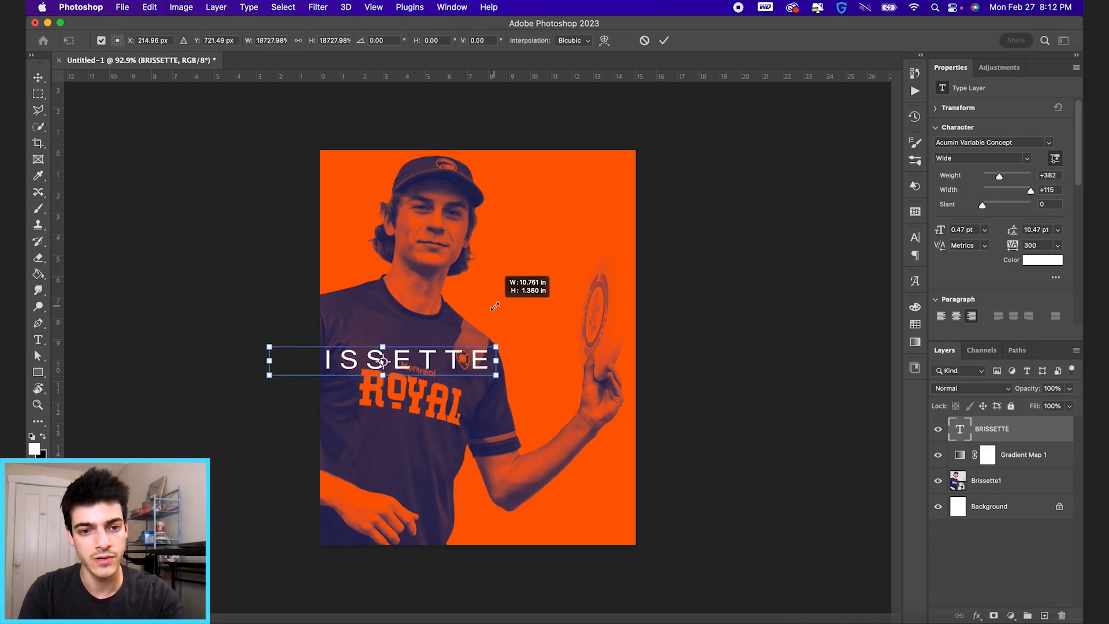
pyautogui.press('Return')
pyautogui.keyDown('super'); pyautogui.moveTo(413, 409); pyautogui.dragTo(529, 390); pyautogui.keyUp('super')
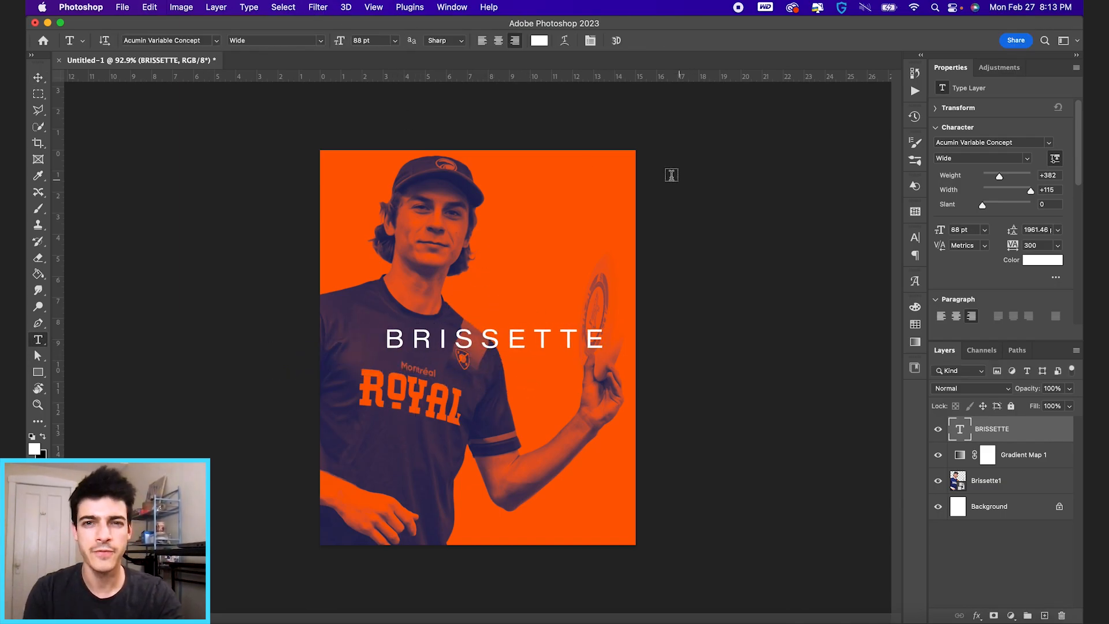
# Set the last-name text to Acumin Variable Concept ExtraCondensed UltraBlack Italic with 0 tracking
pyautogui.click(190, 41)
pyautogui.write('ACUMIN V')
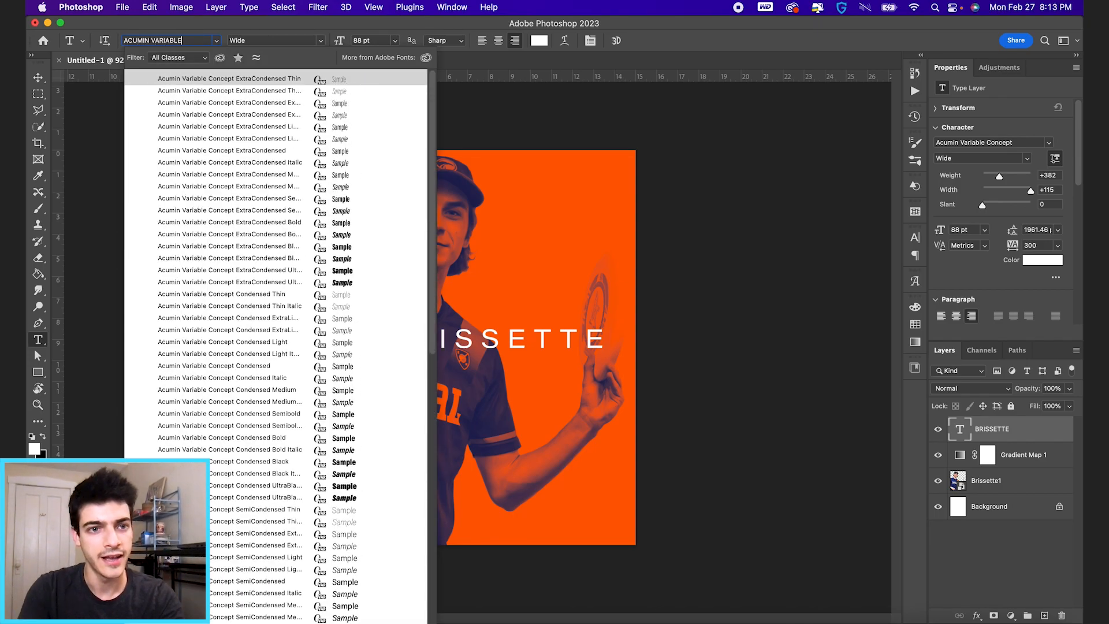
pyautogui.click(242, 284)
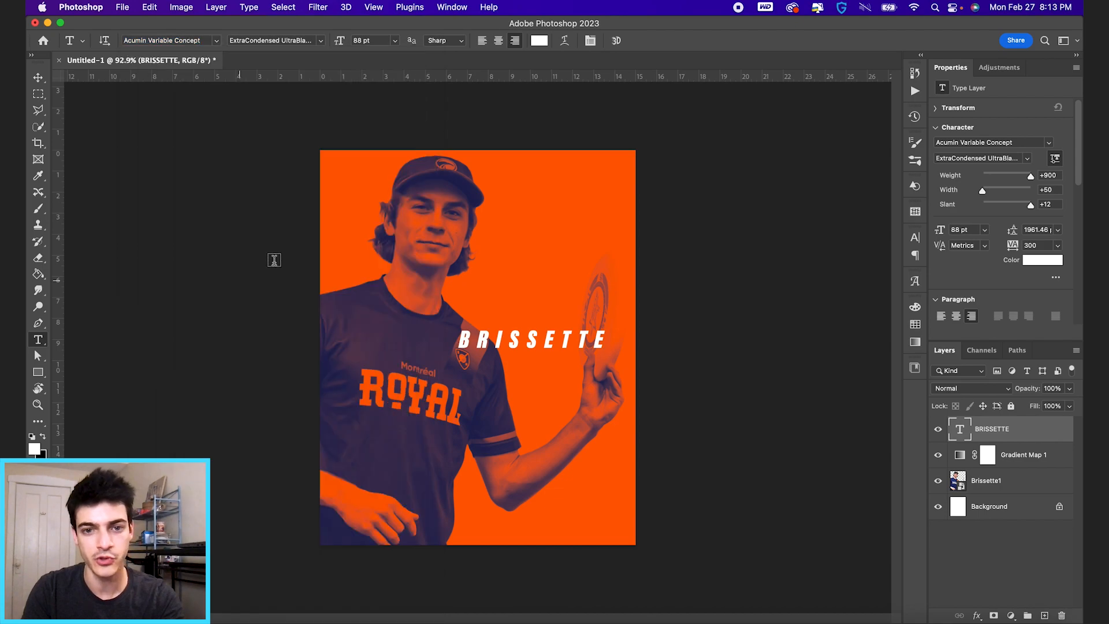
pyautogui.click(590, 42)
pyautogui.moveTo(872, 283); pyautogui.dragTo(828, 284)
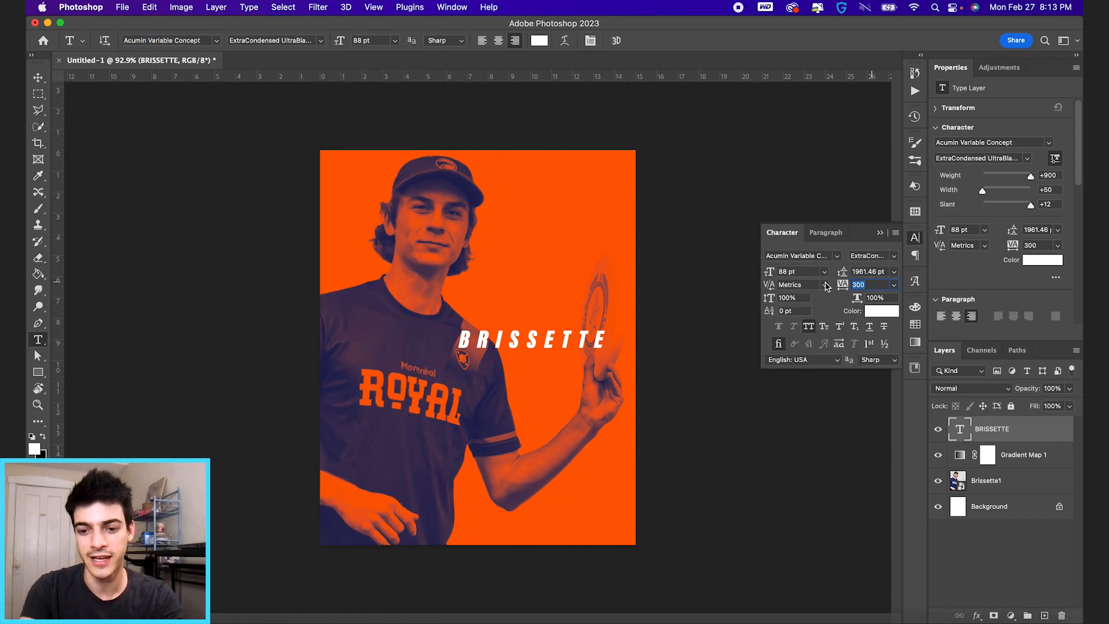
pyautogui.write('0')
pyautogui.click(881, 233)
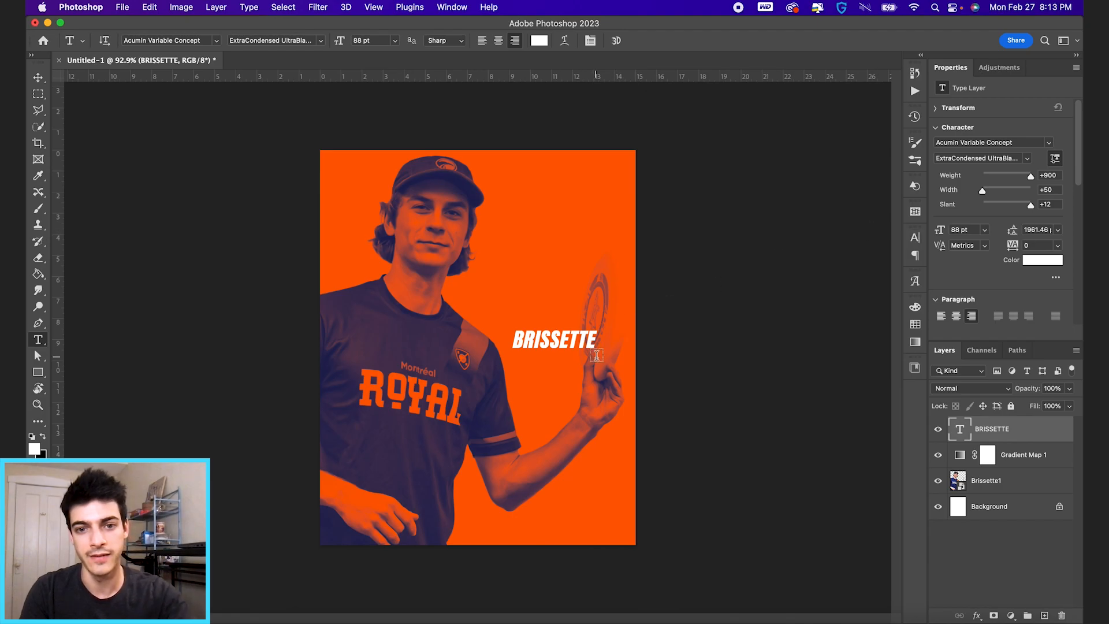
# Enlarge the last-name text to about 239 pt and position it across the middle of the poster
pyautogui.press('super+t')
pyautogui.moveTo(602, 323); pyautogui.dragTo(681, 264)
pyautogui.press('Return')
pyautogui.press('v')
pyautogui.moveTo(693, 334); pyautogui.dragTo(644, 341)
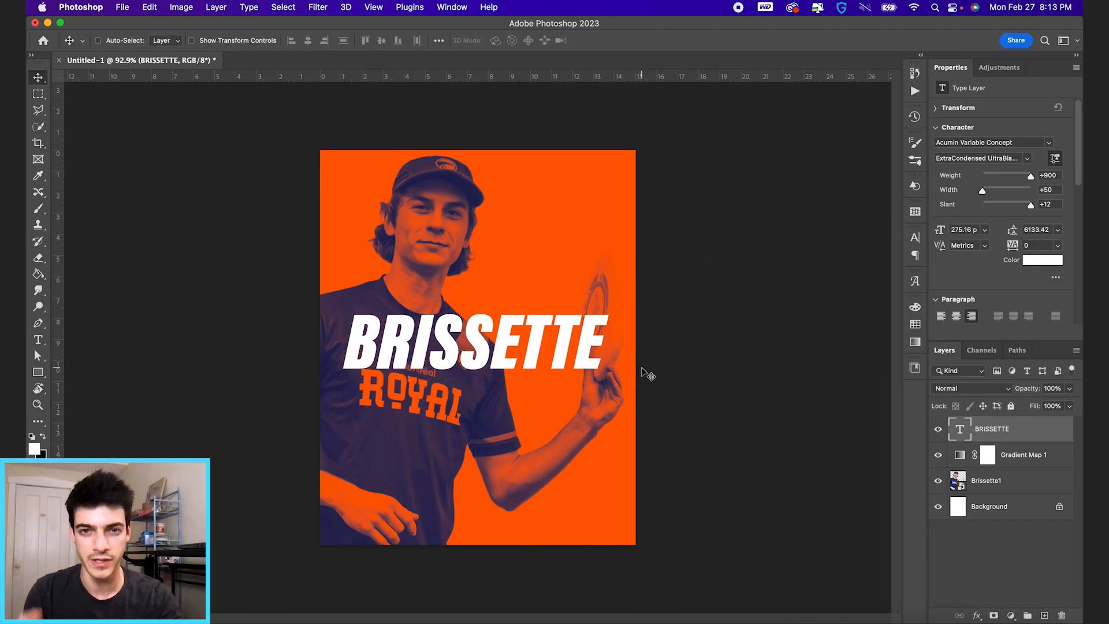
pyautogui.press('super+t')
pyautogui.moveTo(608, 306); pyautogui.dragTo(595, 310)
pyautogui.press('Return')
# Center the last-name text horizontally and vertically on the canvas, clearing the selection when done
pyautogui.press('super+a')
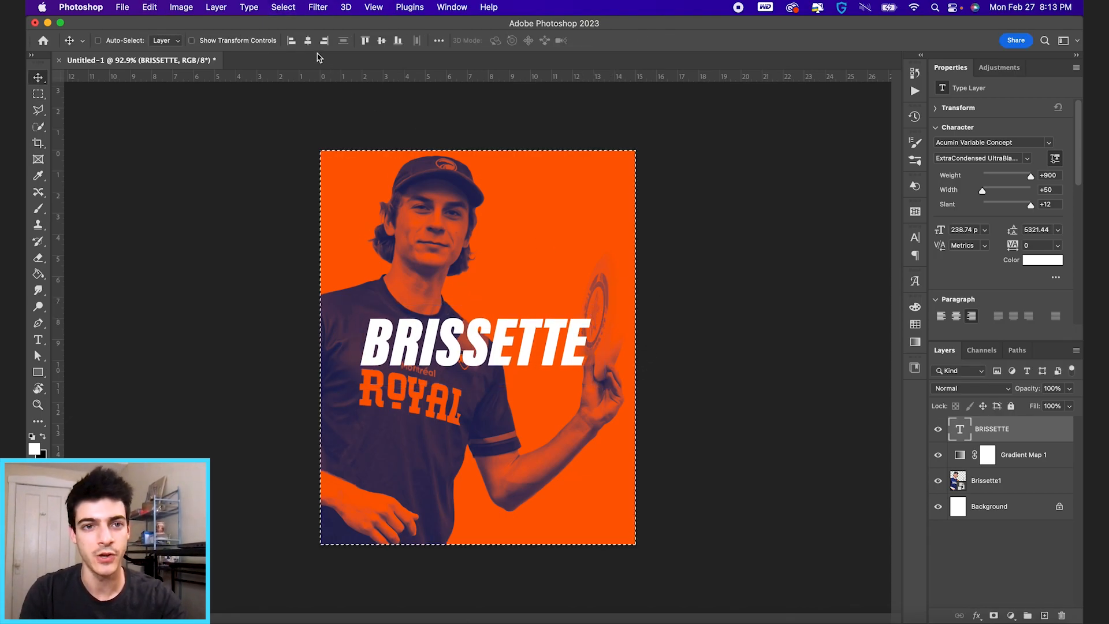
pyautogui.click(308, 40)
pyautogui.click(381, 41)
pyautogui.press('super+d')
pyautogui.press('super+apostrophe')
pyautogui.press('super+apostrophe')
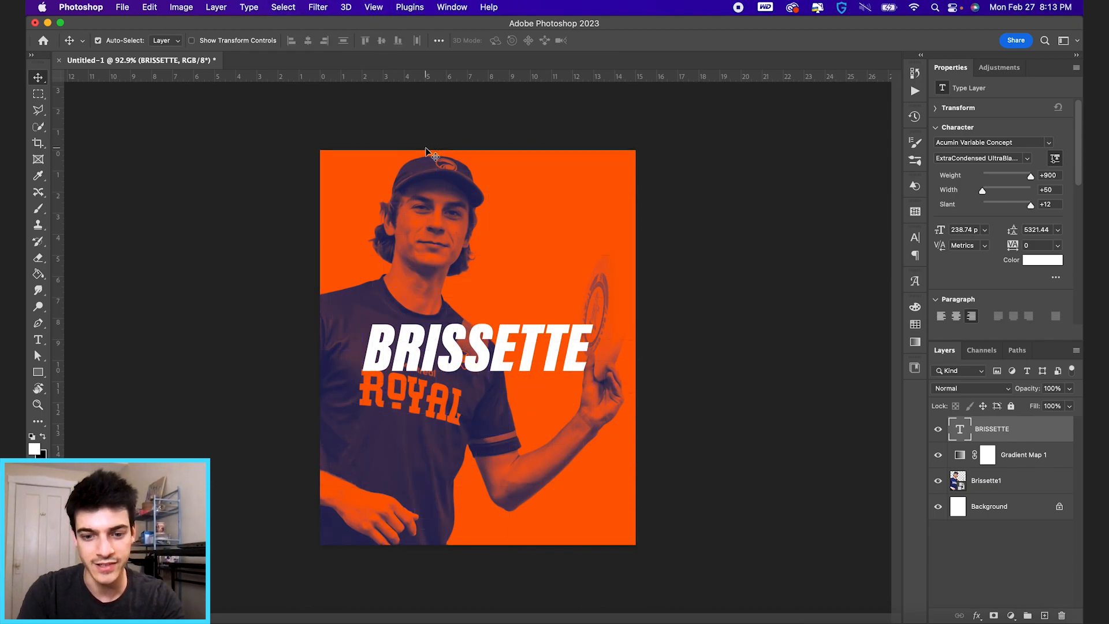
# Duplicate the last-name text above the original and change the copy to the player's first name
pyautogui.press('super+j')
pyautogui.moveTo(523, 384); pyautogui.dragTo(527, 269)
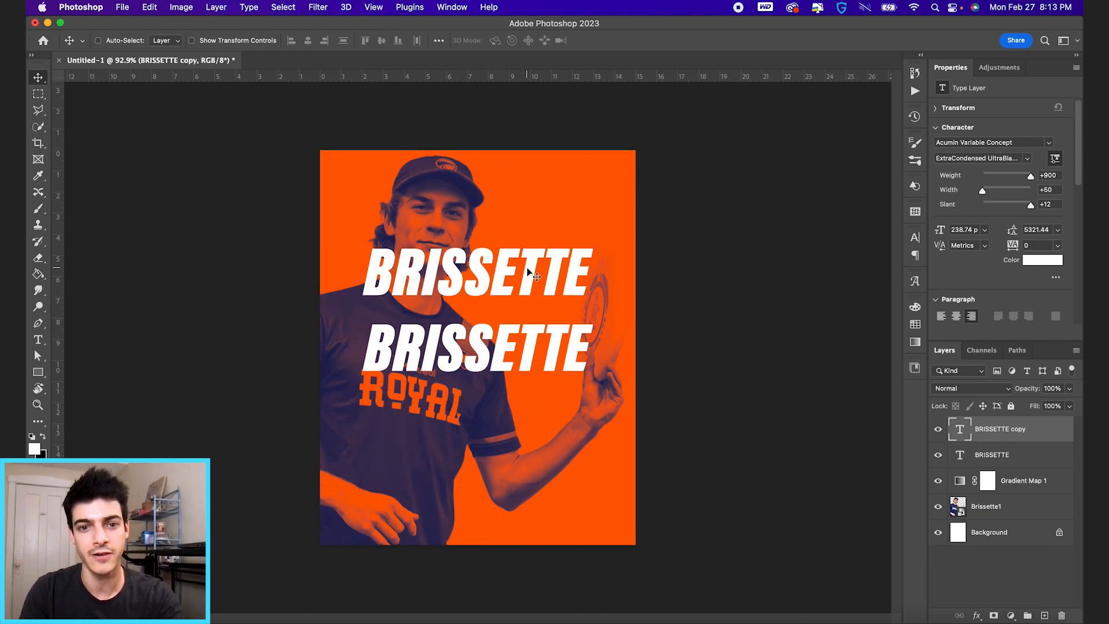
pyautogui.press('t')
pyautogui.doubleClick(528, 270)
pyautogui.write('JAKOB')
pyautogui.press('super+a')
pyautogui.click(637, 40)
# Left-align the first-name text and move it above the beginning of the last name
pyautogui.click(482, 40)
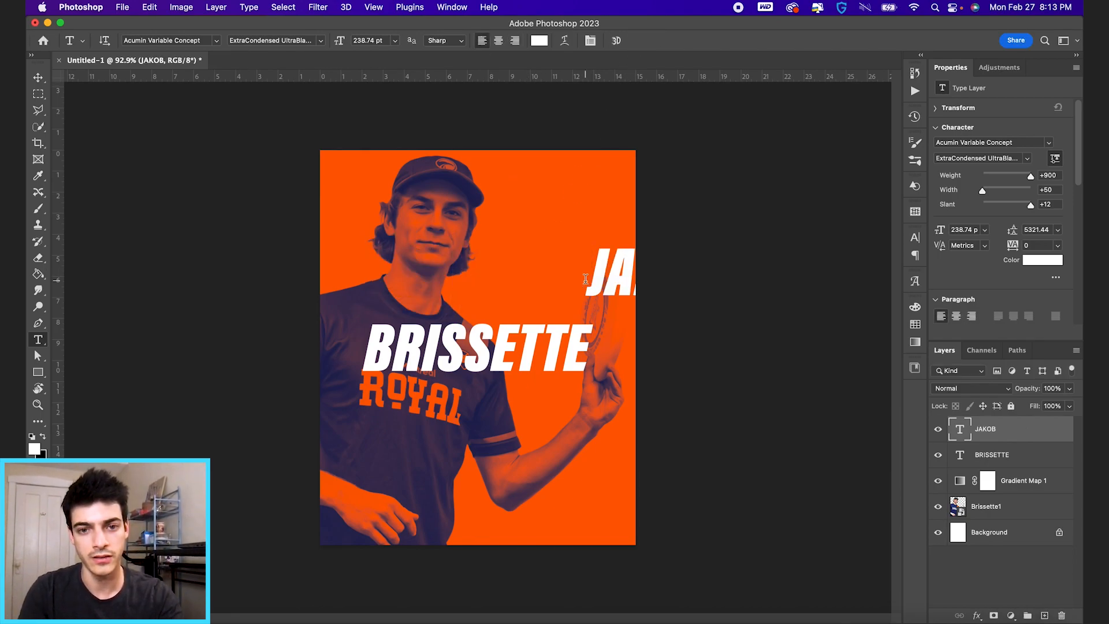
pyautogui.press('v')
pyautogui.moveTo(639, 285); pyautogui.dragTo(437, 302)
# Change the first-name text's font to Acumin Variable Concept Italic
pyautogui.press('t')
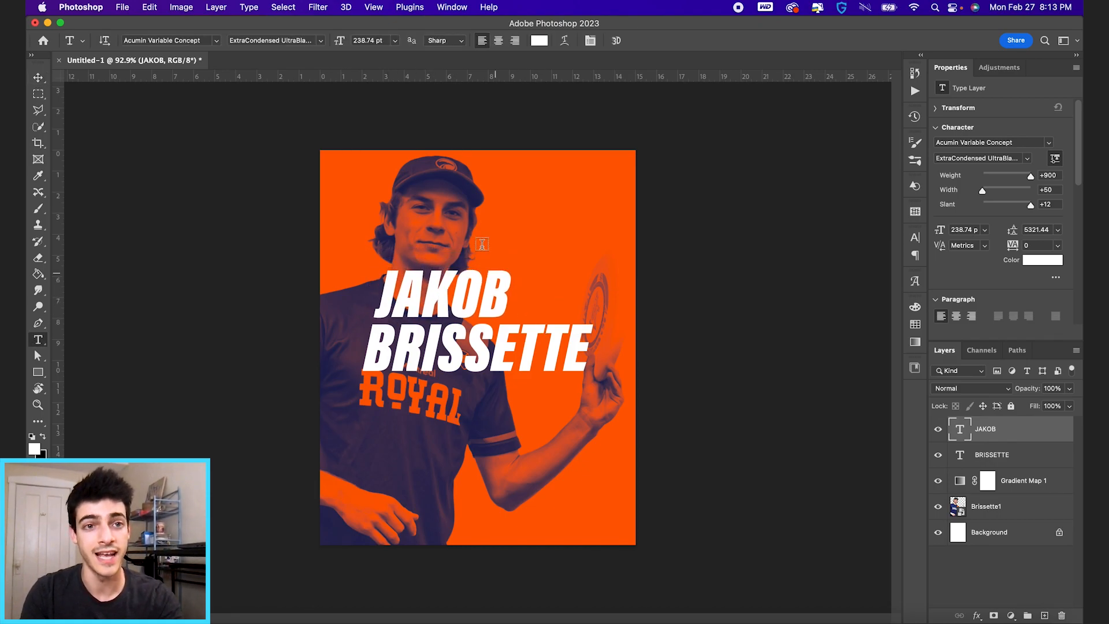
pyautogui.write('ACUMIN')
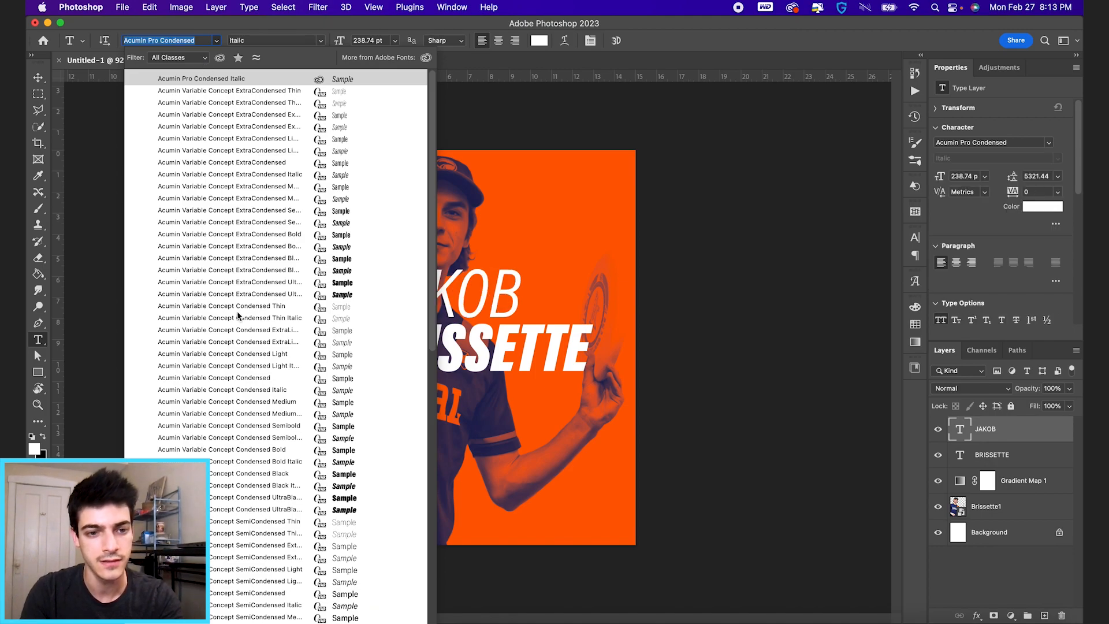
pyautogui.scroll(-10, 238, 315)
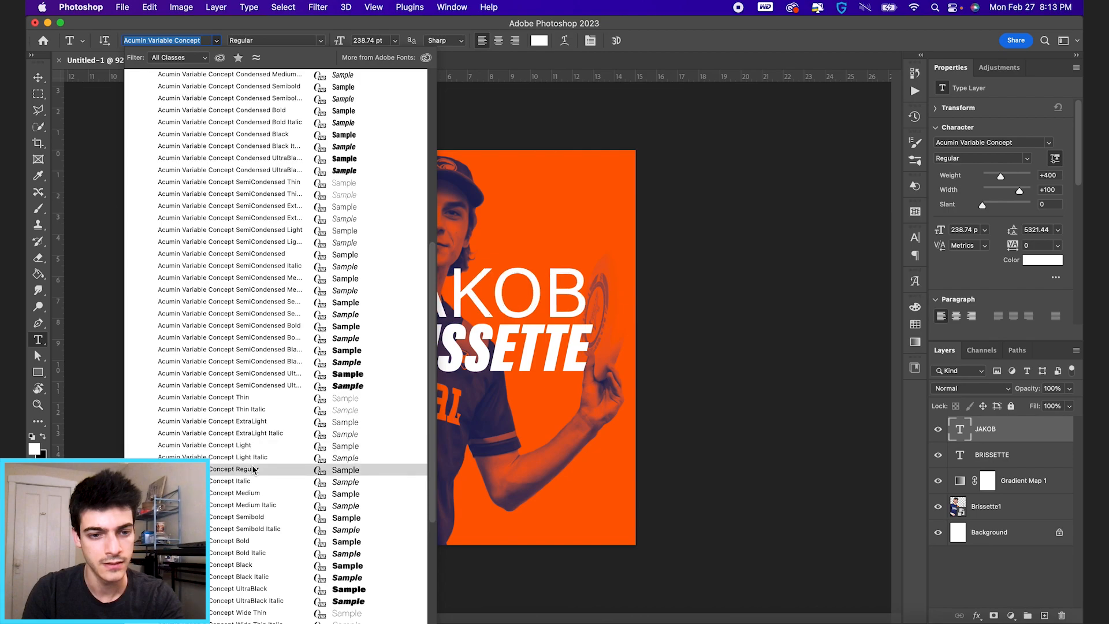
pyautogui.press('Return')
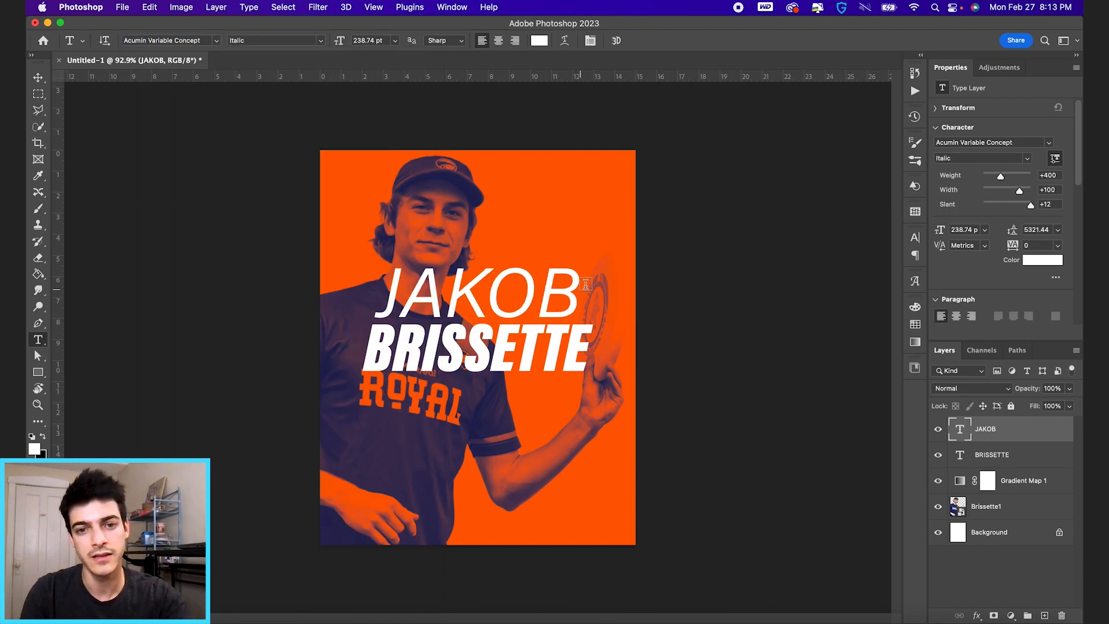
# Reduce the first-name text to 70 pt and place it close above the beginning of the last name
pyautogui.hotkey('ctrl', 't')
pyautogui.moveTo(585, 259); pyautogui.dragTo(459, 296)
pyautogui.press('Return')
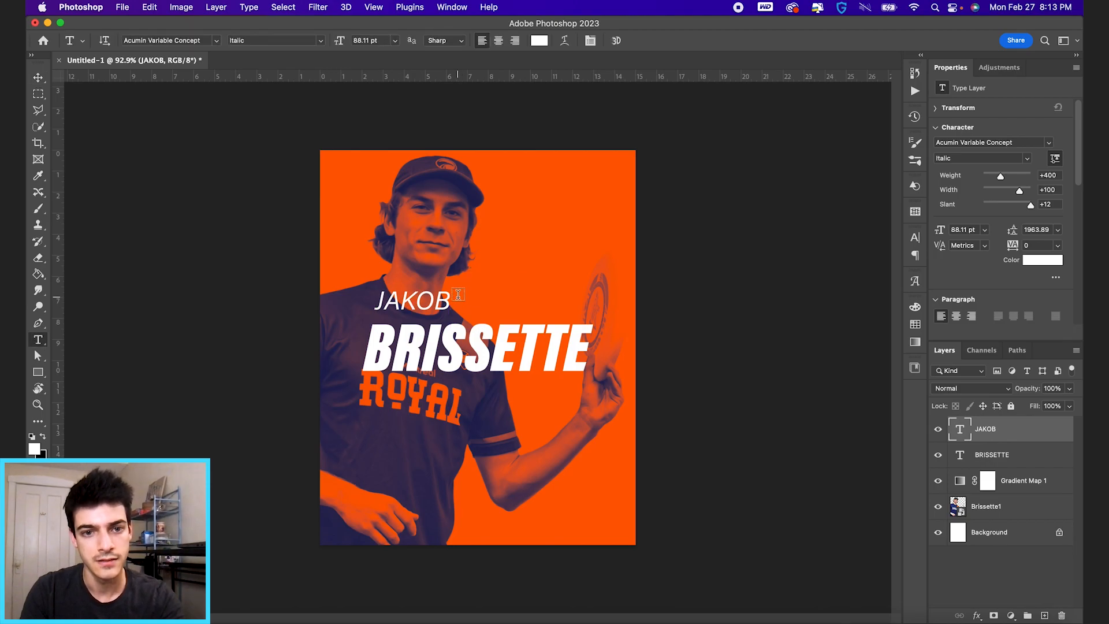
pyautogui.click(379, 40)
pyautogui.write('70')
pyautogui.press('Return')
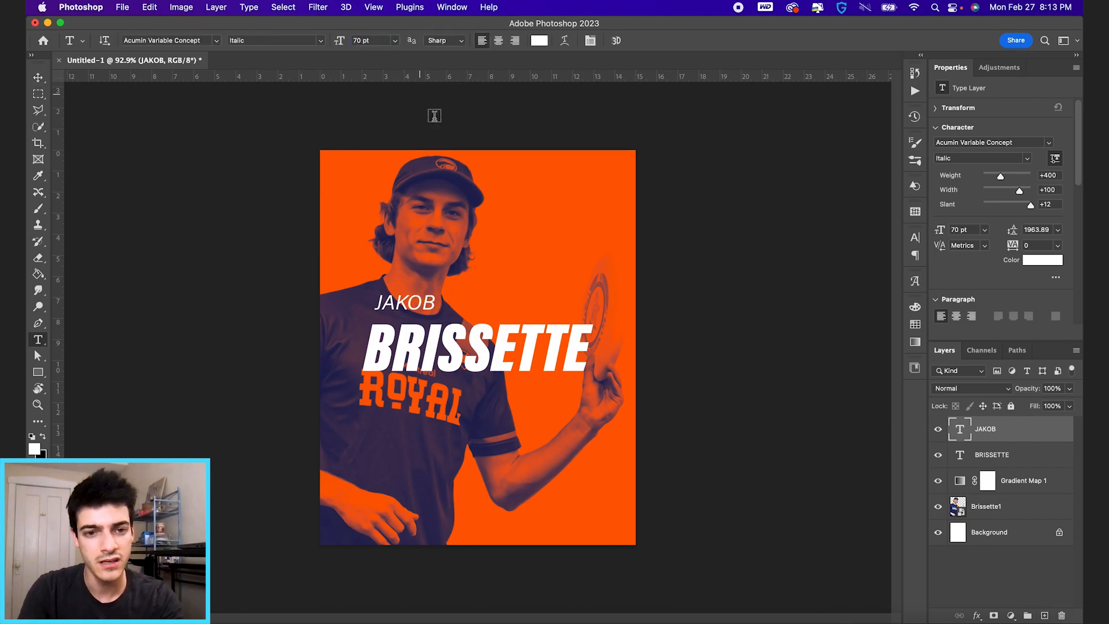
pyautogui.press('v')
pyautogui.moveTo(478, 324); pyautogui.dragTo(478, 334)
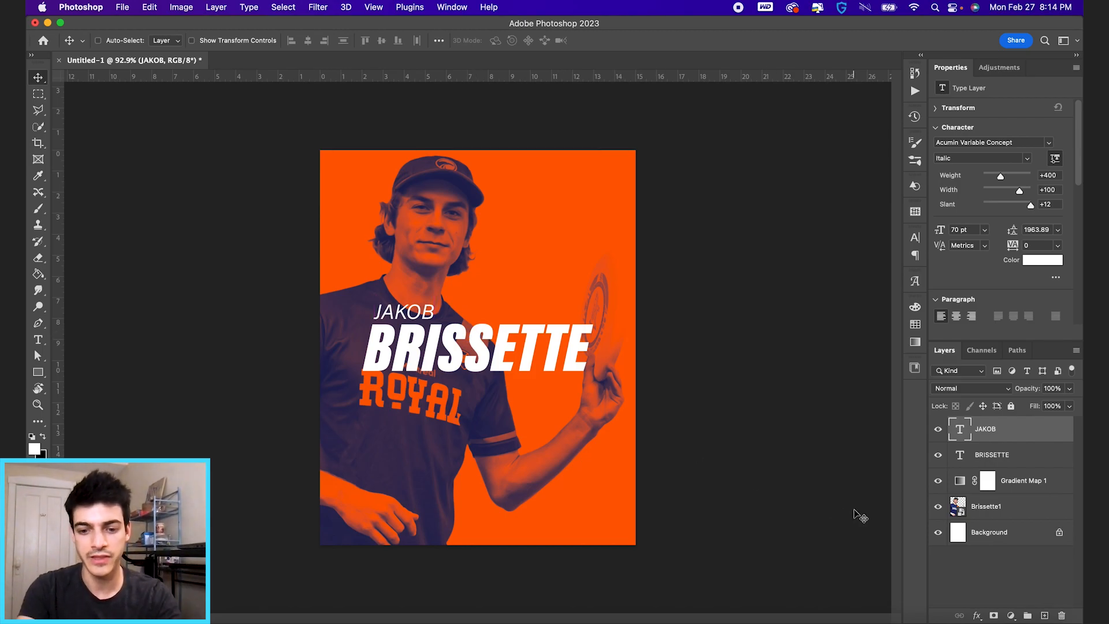
# Duplicate the first-name text below the last name and change the copy to MONTREAL ROYAL in the Regular style
pyautogui.press('super+j')
pyautogui.moveTo(443, 311); pyautogui.dragTo(530, 414)
pyautogui.doubleClick(529, 414)
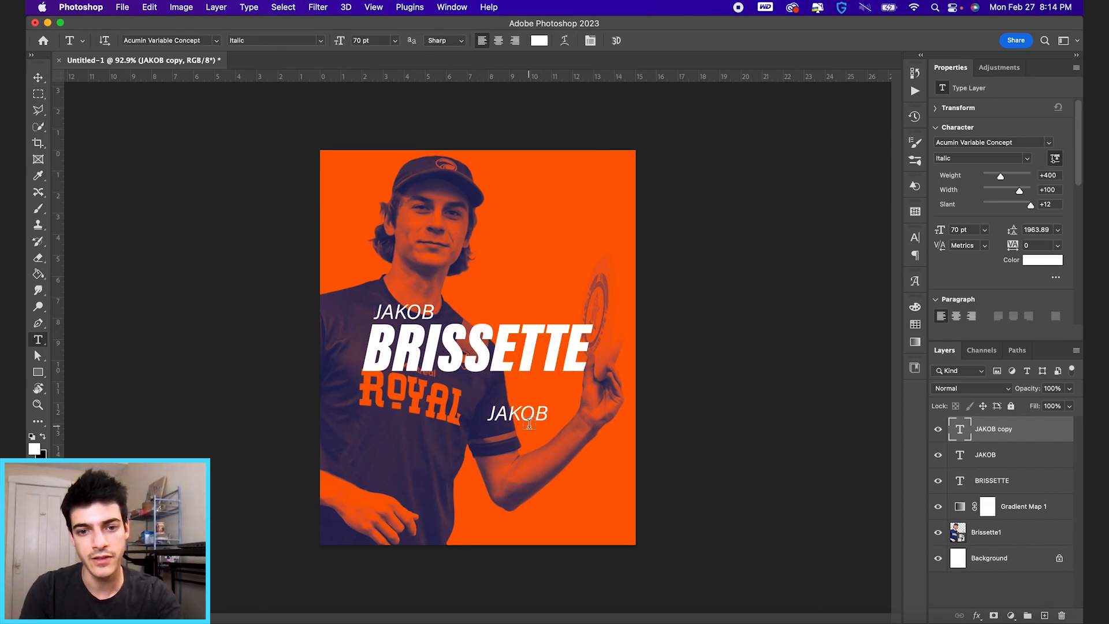
pyautogui.write('MONTREAL ROY')
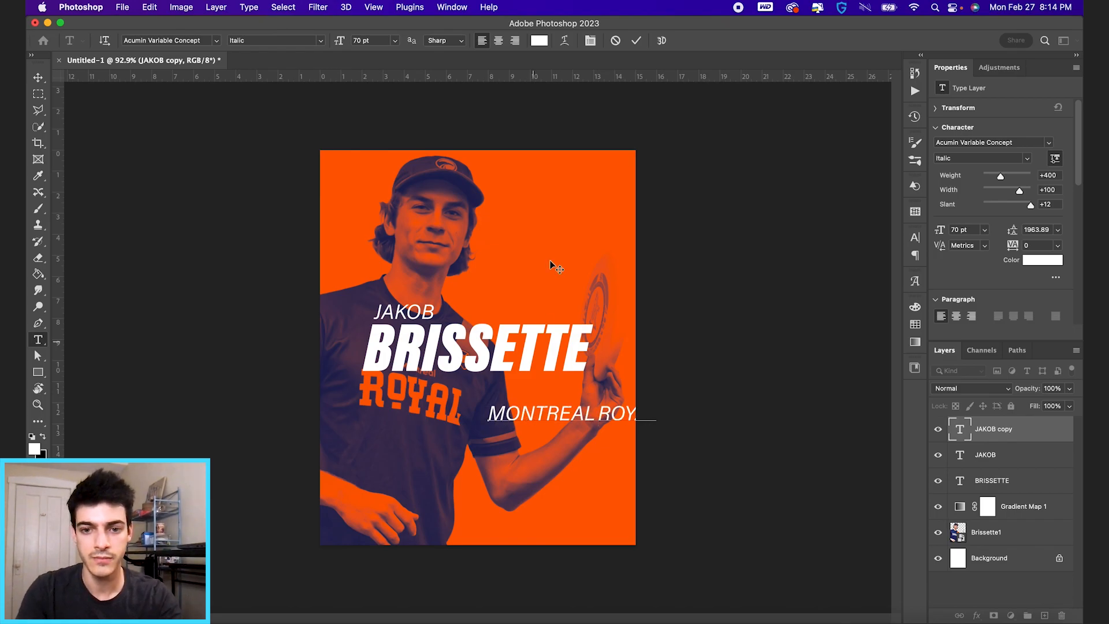
pyautogui.click(636, 41)
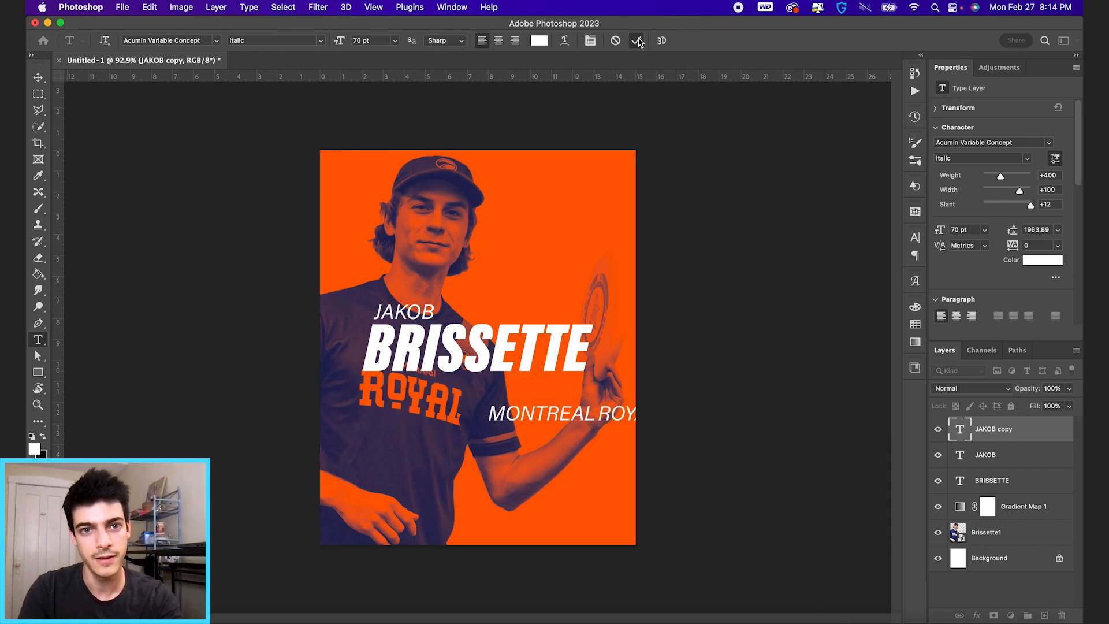
pyautogui.click(322, 42)
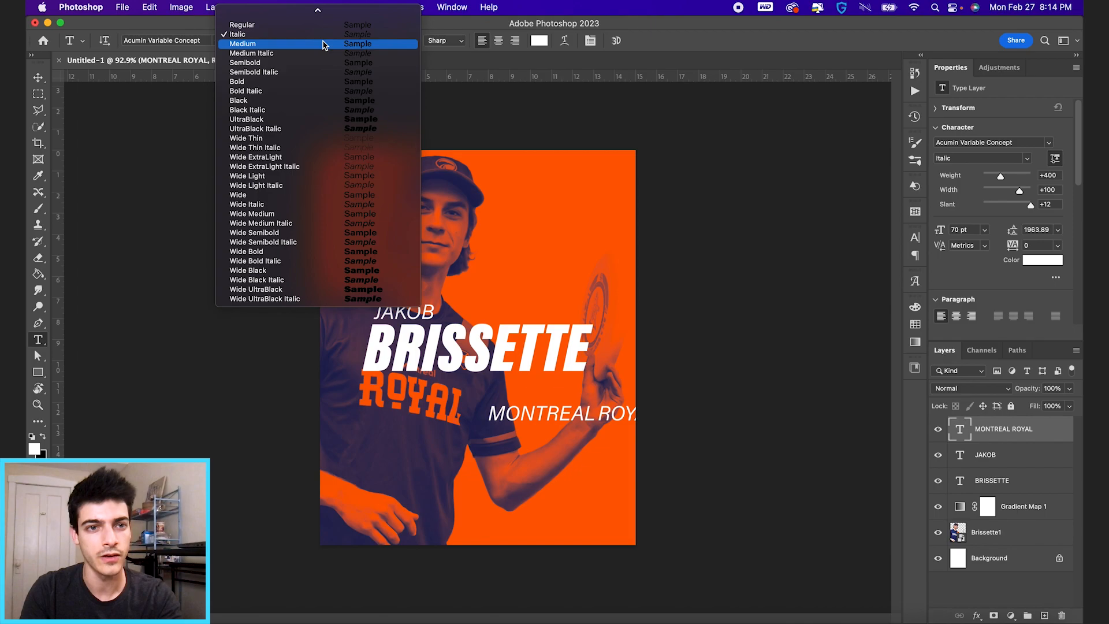
pyautogui.click(322, 26)
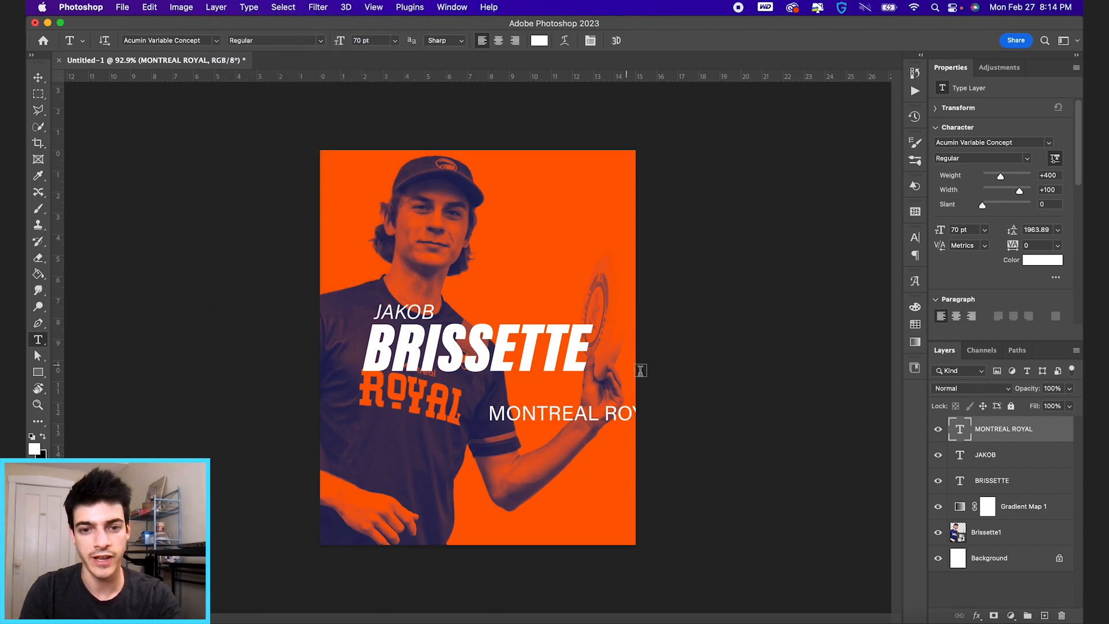
# Shrink the MONTREAL ROYAL text to about 38 pt and place it beneath the end of the last name
pyautogui.press('super+t')
pyautogui.moveTo(670, 400); pyautogui.dragTo(579, 401)
pyautogui.press('Return')
pyautogui.press('v')
pyautogui.press('t')
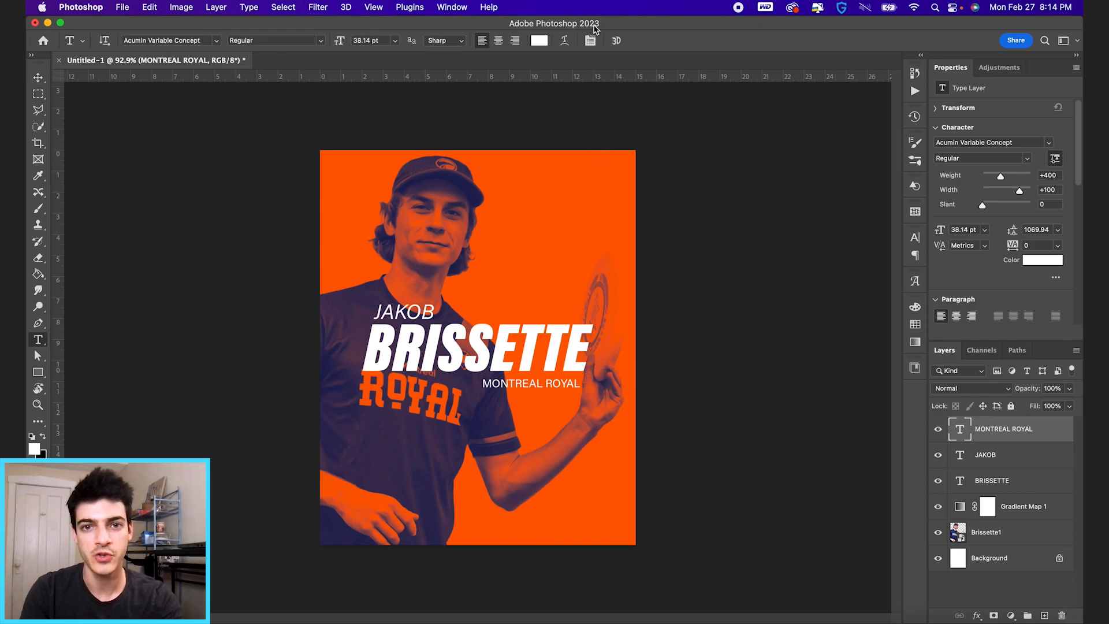
# Set the MONTREAL ROYAL text's tracking to 360 and its font size to 24 pt
pyautogui.click(591, 41)
pyautogui.moveTo(839, 288); pyautogui.dragTo(847, 291)
pyautogui.click(808, 271)
pyautogui.write('24')
pyautogui.press('Return')
pyautogui.click(880, 233)
# Enlarge the MONTREAL ROYAL text slightly to about 24.8 pt and place it close beneath the end of the last name
pyautogui.press('v')
pyautogui.moveTo(628, 421); pyautogui.dragTo(635, 420)
pyautogui.press('super+t')
pyautogui.moveTo(588, 374); pyautogui.dragTo(611, 389)
pyautogui.press('Return')
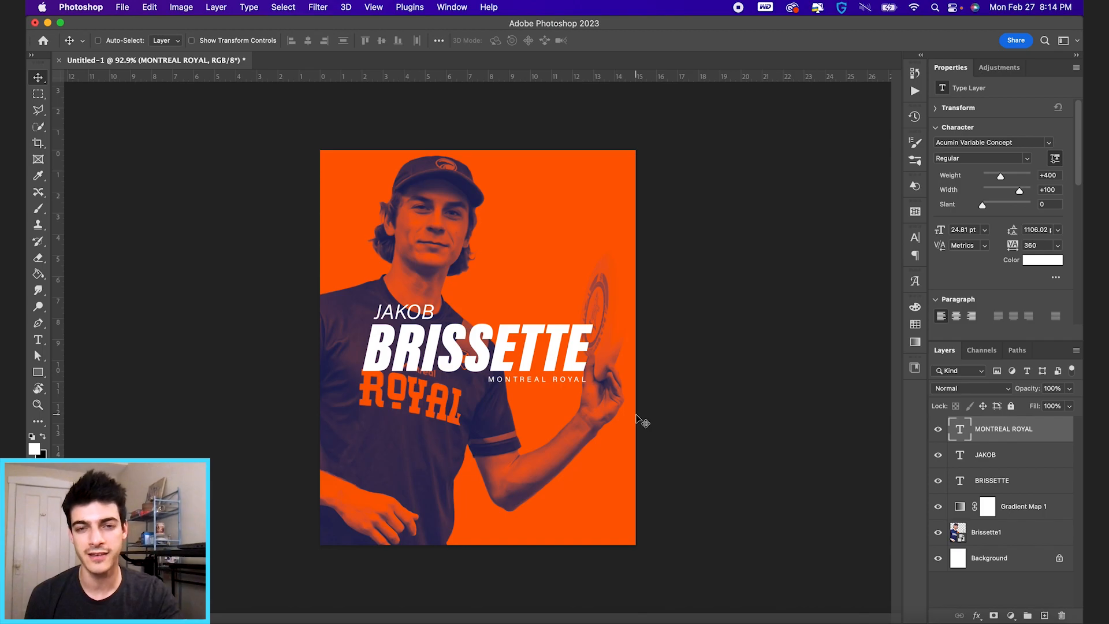
# Duplicate the MONTREAL ROYAL text above the last name and change the copy to the player's full name
pyautogui.moveTo(631, 400); pyautogui.dragTo(621, 335)
pyautogui.doubleClick(552, 312)
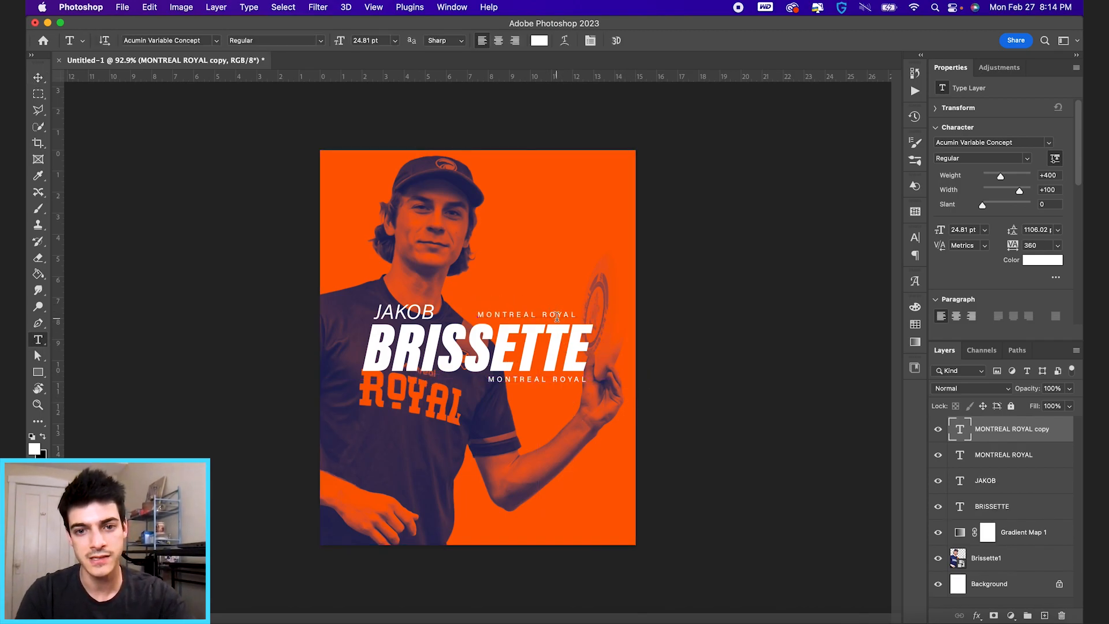
pyautogui.write('JAKOB BRISSETTE')
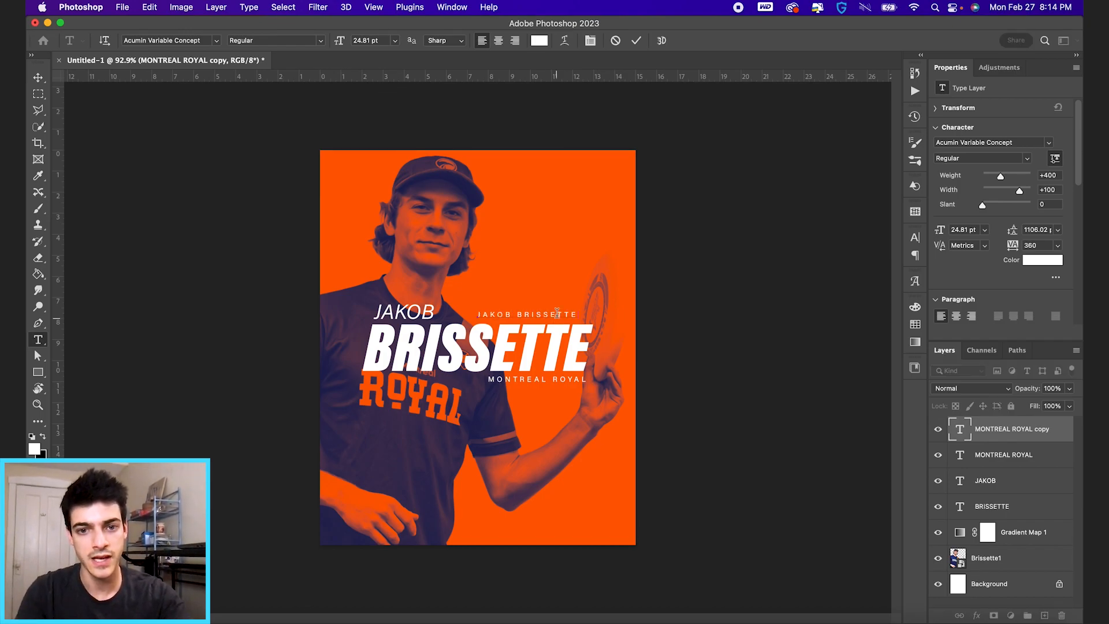
# Set the full-name text in the Airin Regular font with All Caps off and tracking 0
pyautogui.press('super+a')
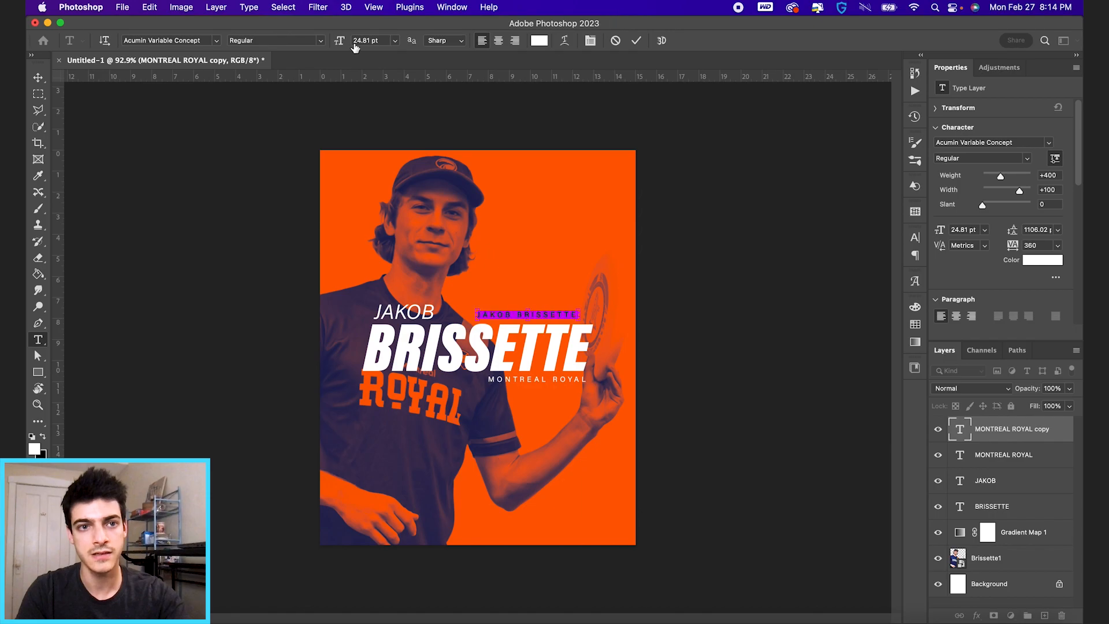
pyautogui.click(182, 40)
pyautogui.write('airin')
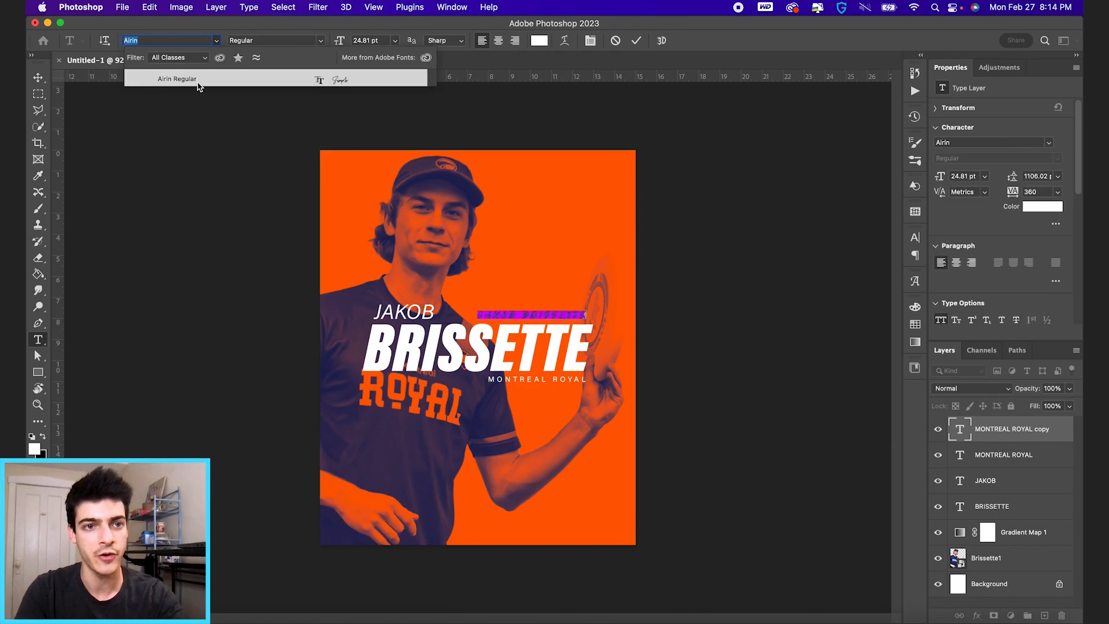
pyautogui.click(199, 81)
pyautogui.click(592, 41)
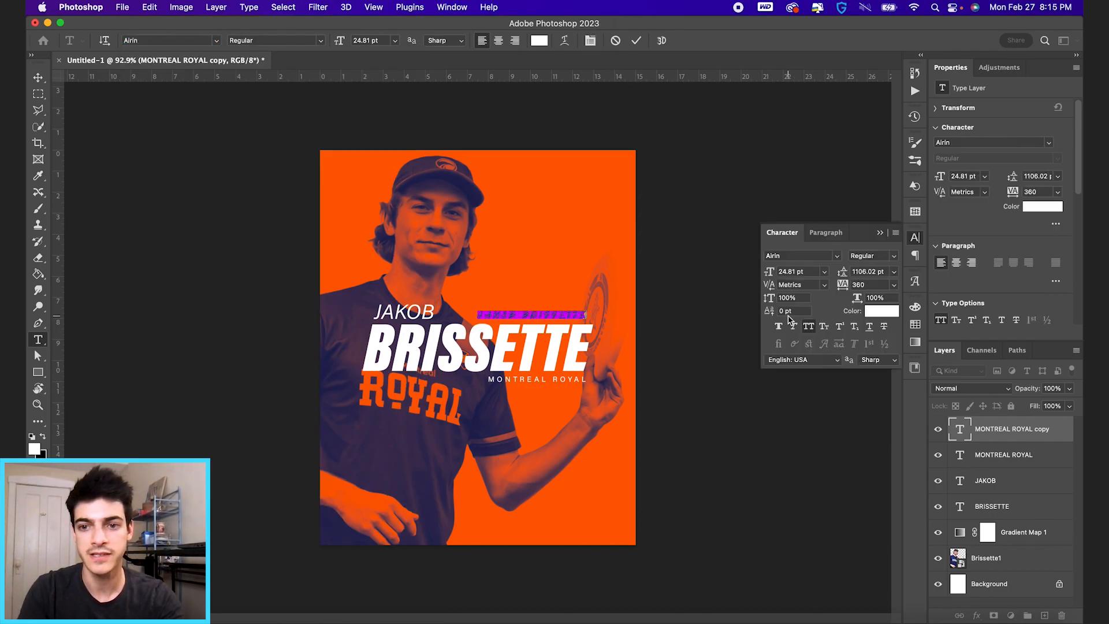
pyautogui.click(808, 327)
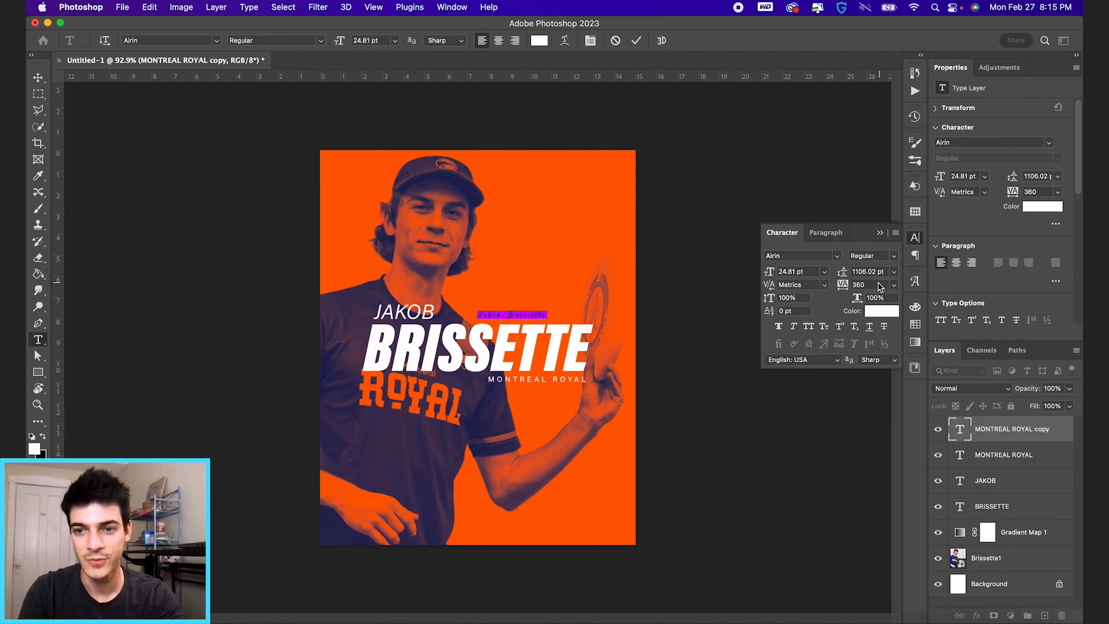
pyautogui.write('0')
pyautogui.press('Return')
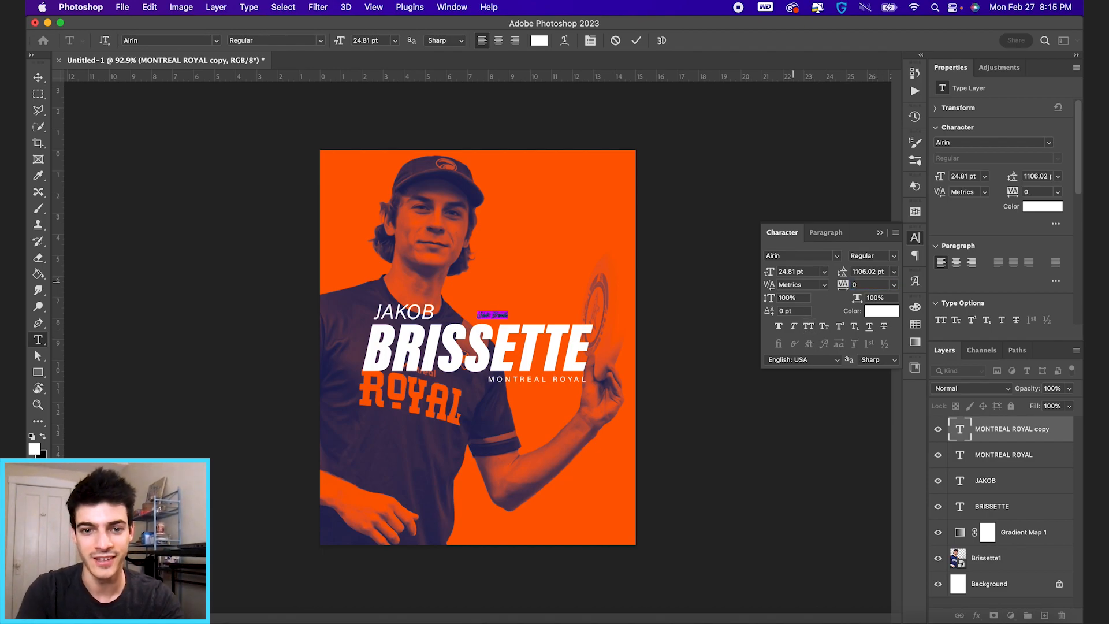
pyautogui.click(879, 234)
pyautogui.click(636, 41)
# Enlarge the signature-style full name to about 102 pt and place it above the end of the last name
pyautogui.hotkey('ctrl', 't')
pyautogui.moveTo(512, 312); pyautogui.dragTo(587, 278)
pyautogui.press('Return')
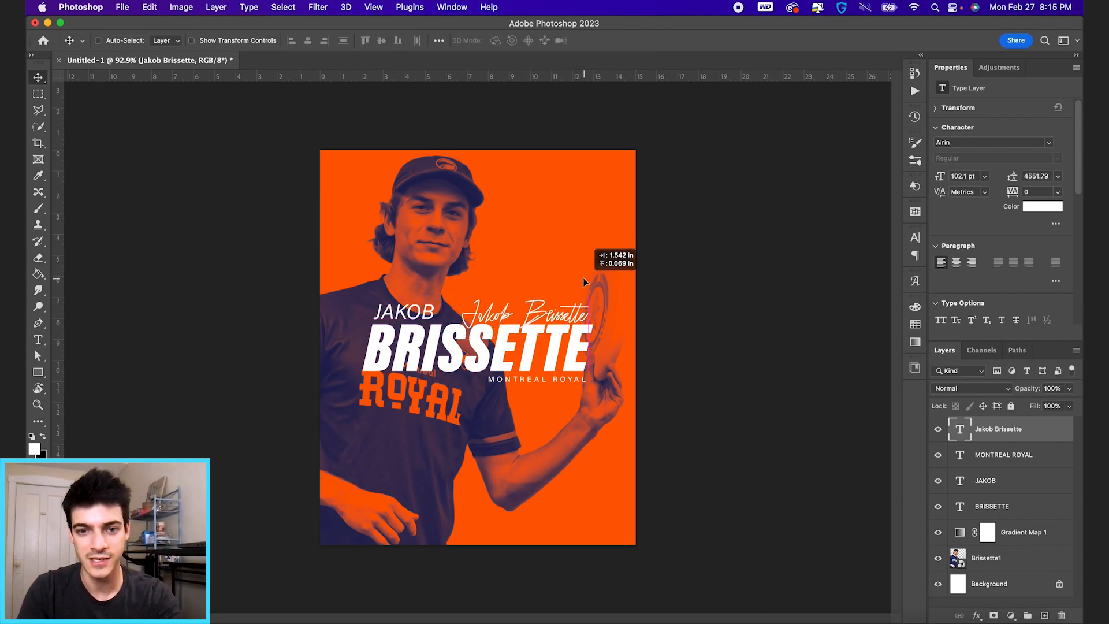
# Recolour the signature text with the navy MTL-1 swatch and enlarge it to about 117 pt, overlapping the last name
pyautogui.click(915, 325)
pyautogui.click(780, 357)
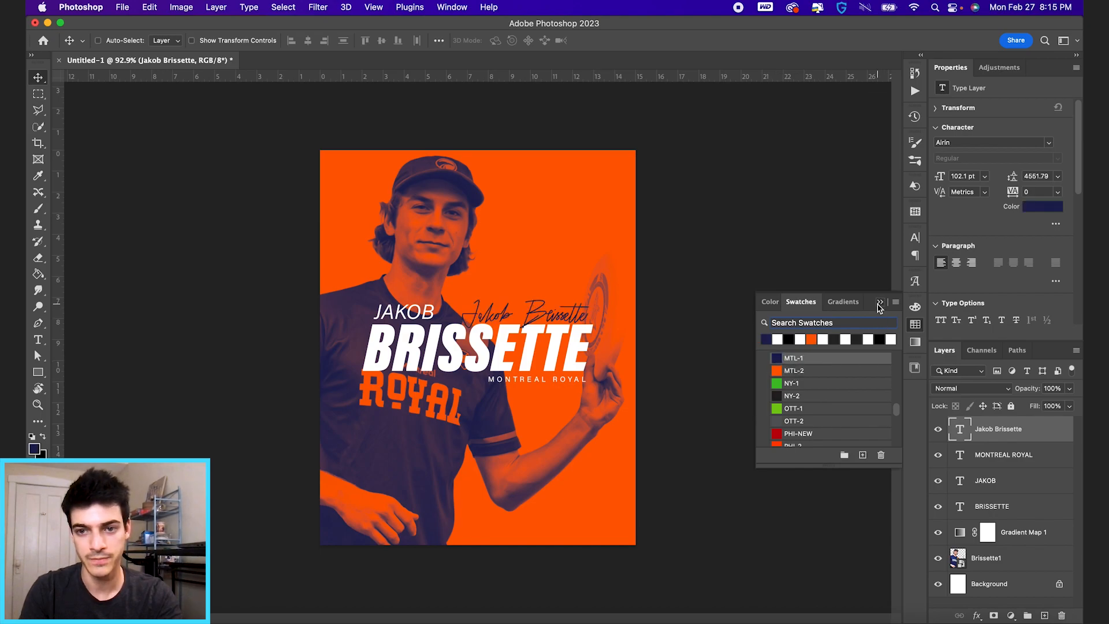
pyautogui.click(878, 303)
pyautogui.moveTo(653, 328); pyautogui.dragTo(648, 333)
pyautogui.press('super+t')
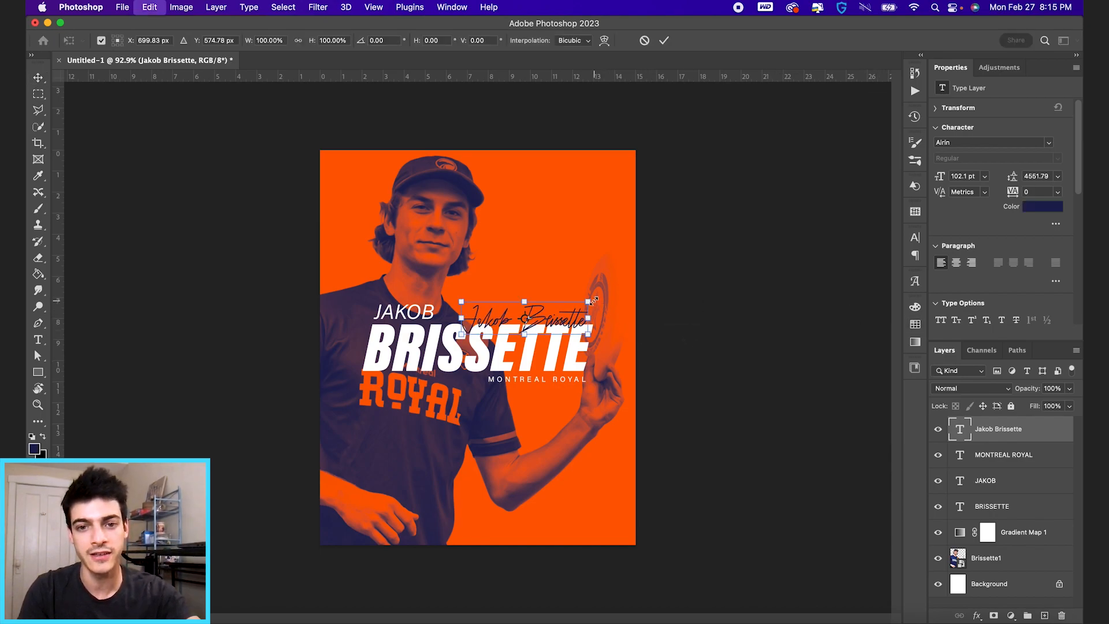
pyautogui.moveTo(594, 300); pyautogui.dragTo(596, 294)
pyautogui.press('Return')
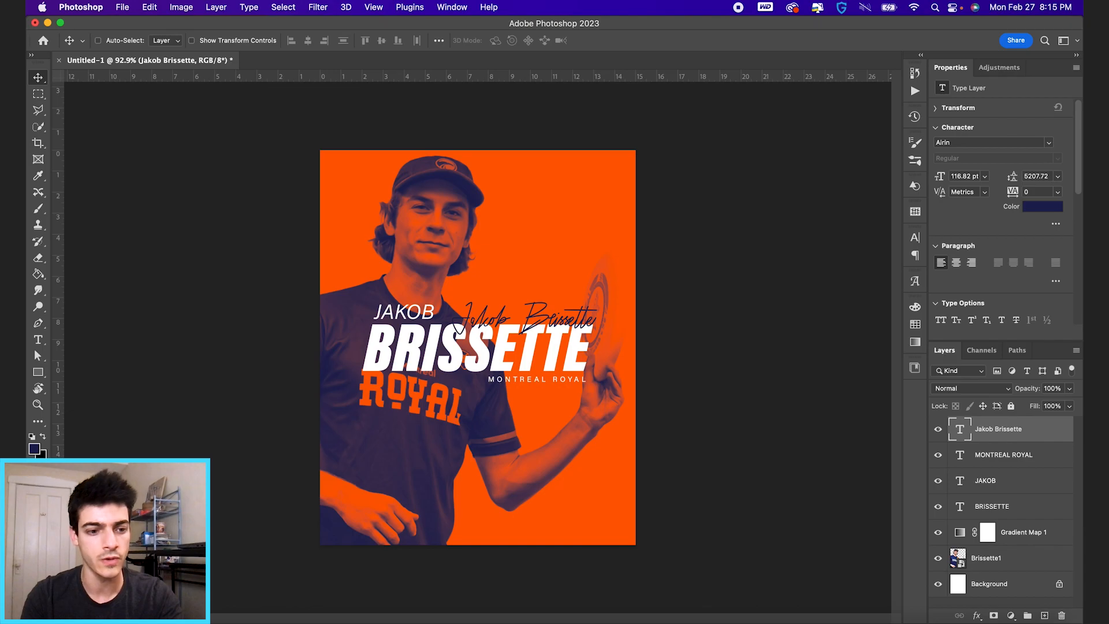
# Place Logo-MTL.png from Finder into the poster, scaled to about 15% near the poster's upper-right corner
pyautogui.press('super+Tab')
pyautogui.moveTo(181, 103); pyautogui.dragTo(527, 433)
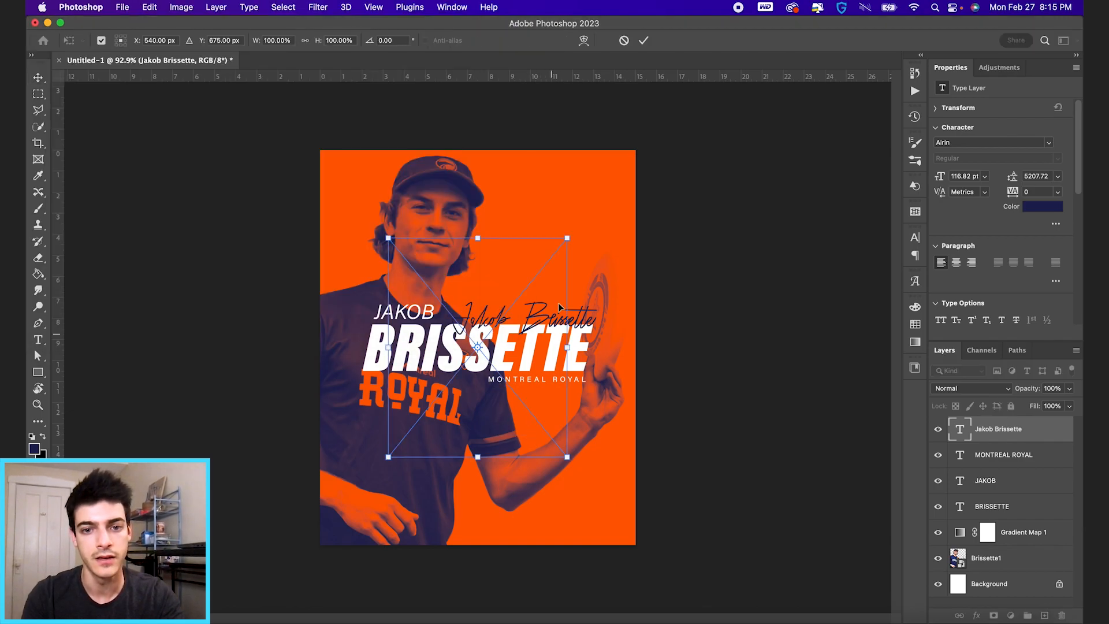
pyautogui.moveTo(570, 238); pyautogui.dragTo(607, 209)
pyautogui.press('Return')
# Show the grid and nudge the team logo so it lines up about 1 in from the poster's top and right edges
pyautogui.press('super+apostrophe')
pyautogui.press('Right')
pyautogui.press('Right')
pyautogui.press('Right')
pyautogui.press('Right')
pyautogui.press('Right')
pyautogui.press('Right')
pyautogui.press('Up')
pyautogui.press('Up')
pyautogui.press('Up')
pyautogui.press('Up')
pyautogui.press('Up')
pyautogui.press('Up')
# Shrink the team logo to about 11.8%, 1 in wide, keeping its upper-right corner in place, and hide the grid
pyautogui.press('super+t')
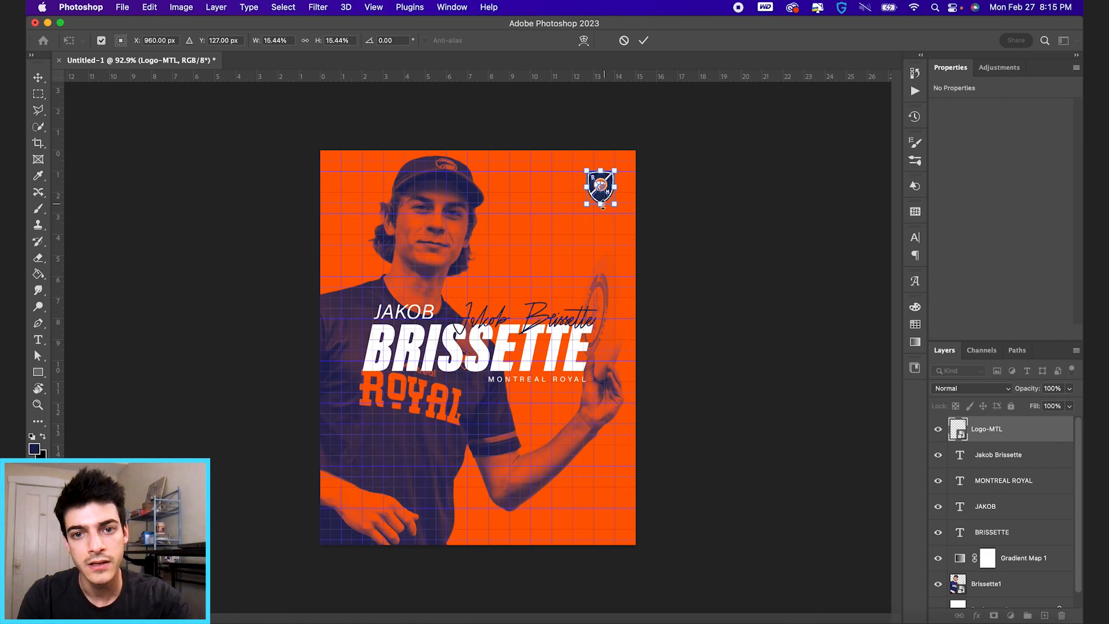
pyautogui.moveTo(587, 204); pyautogui.dragTo(592, 197)
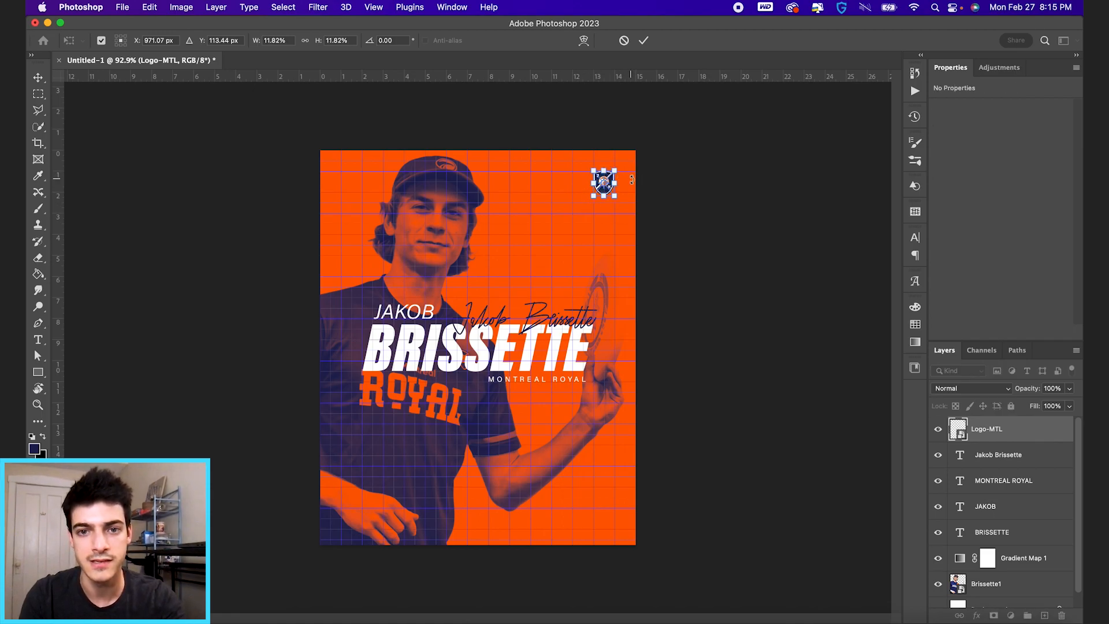
pyautogui.press('Return')
pyautogui.press('super+apostrophe')
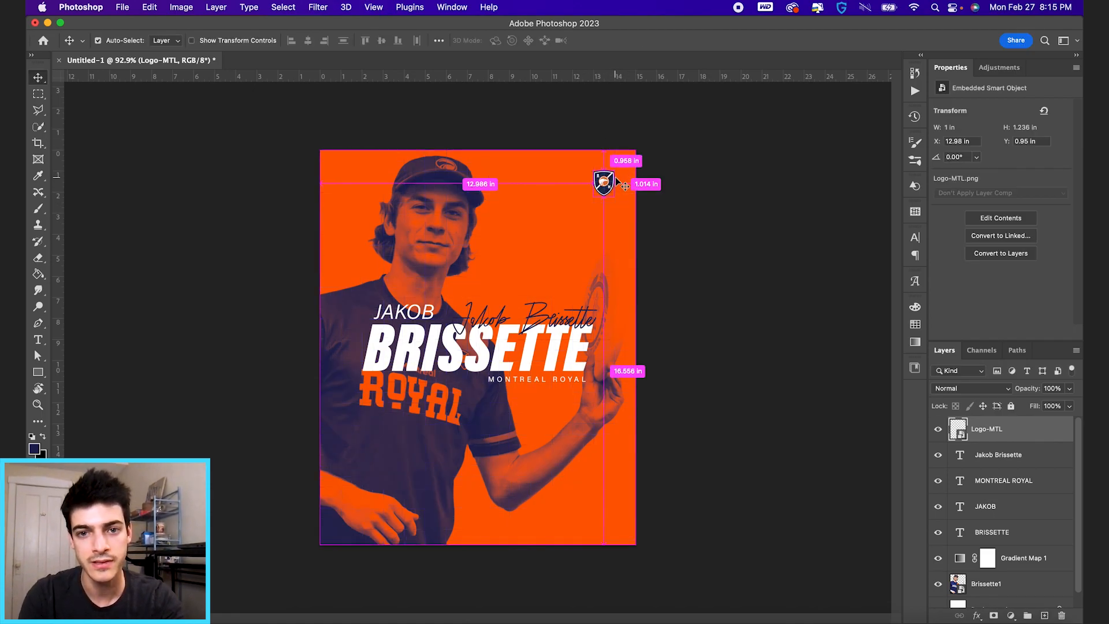
# Place AUDLRoyalLockup.png from Finder into the poster, scaled to about 4 in wide near the lower-right corner
pyautogui.press('super+Tab')
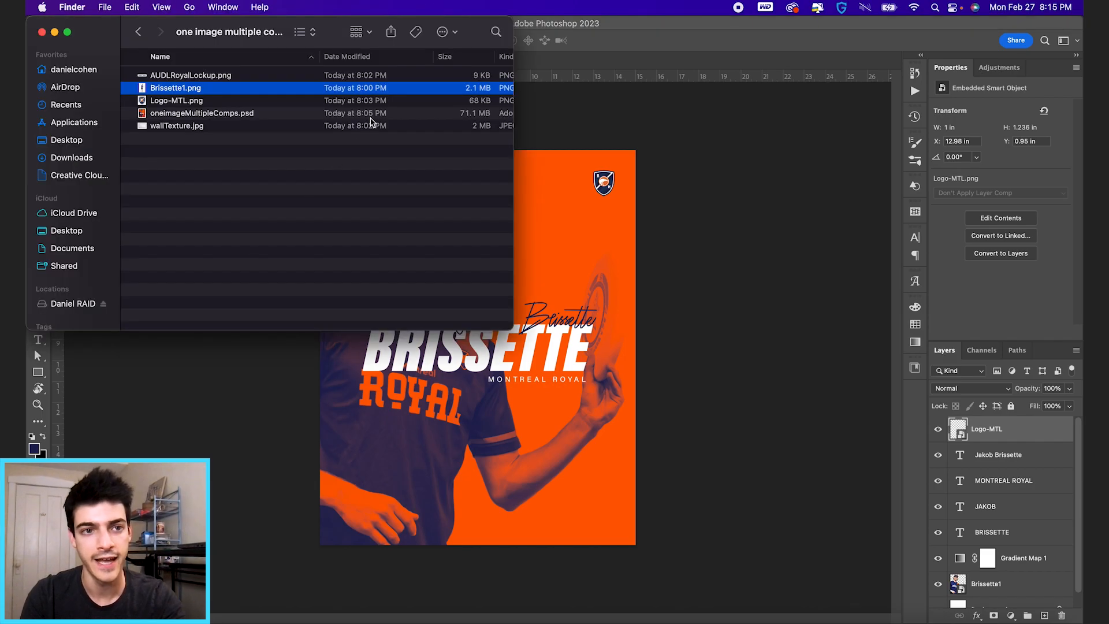
pyautogui.moveTo(175, 77); pyautogui.dragTo(503, 410)
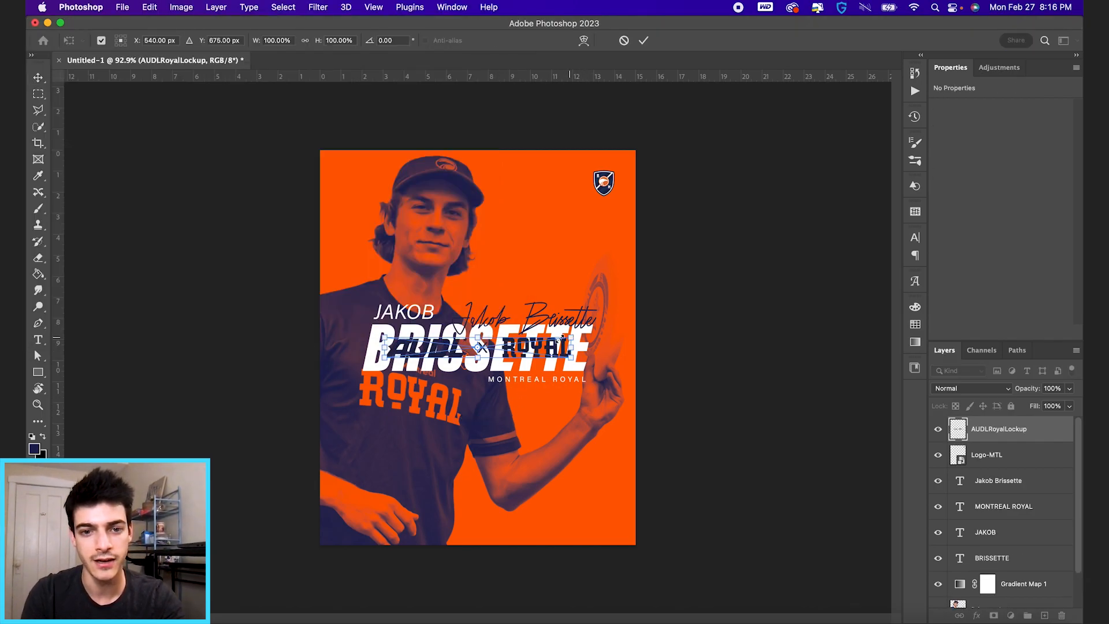
pyautogui.moveTo(570, 338); pyautogui.dragTo(625, 532)
pyautogui.press('Return')
pyautogui.press('super+t')
pyautogui.press('Return')
# Use the grid to nudge the AUDL × Royal lockup about 1 in from the poster's right and bottom edges
pyautogui.press("super+'")
pyautogui.press('Right')
pyautogui.hotkey('shift', 'Up')
pyautogui.press('Up')
pyautogui.press("super+'")
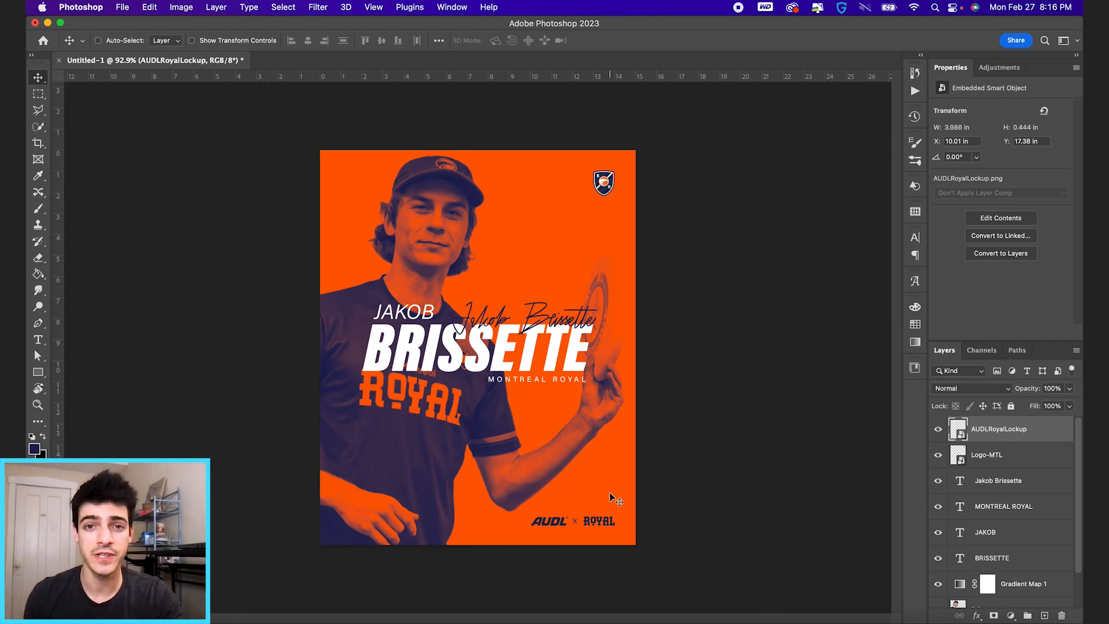
# Add a new empty layer on top of the stack and put it in a group named Finishing
pyautogui.press('super+shift+alt+n')
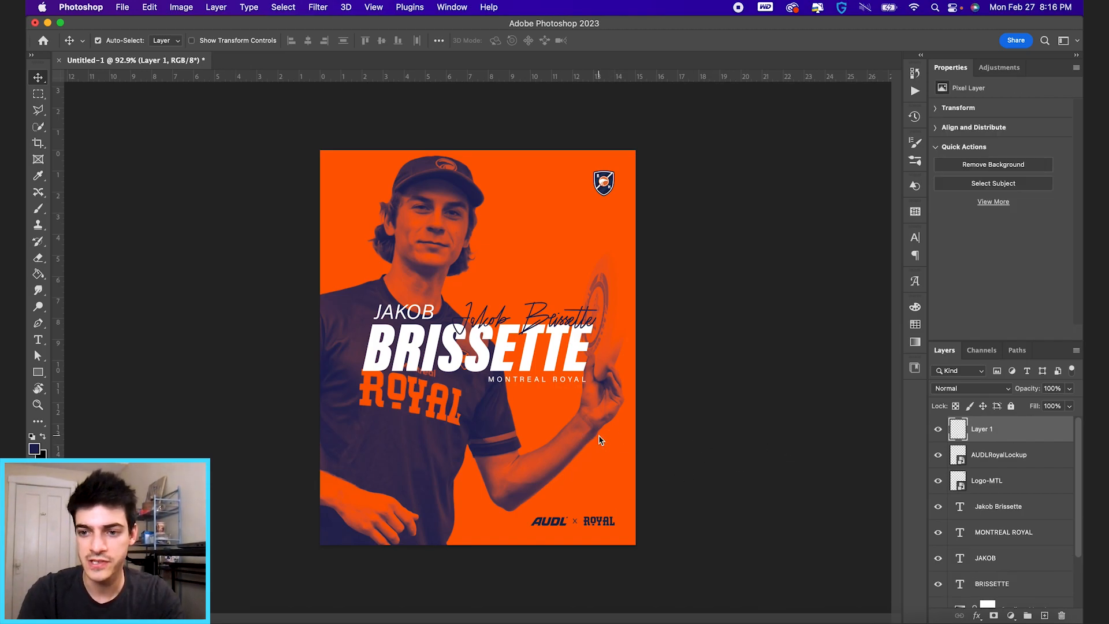
pyautogui.click(1028, 616)
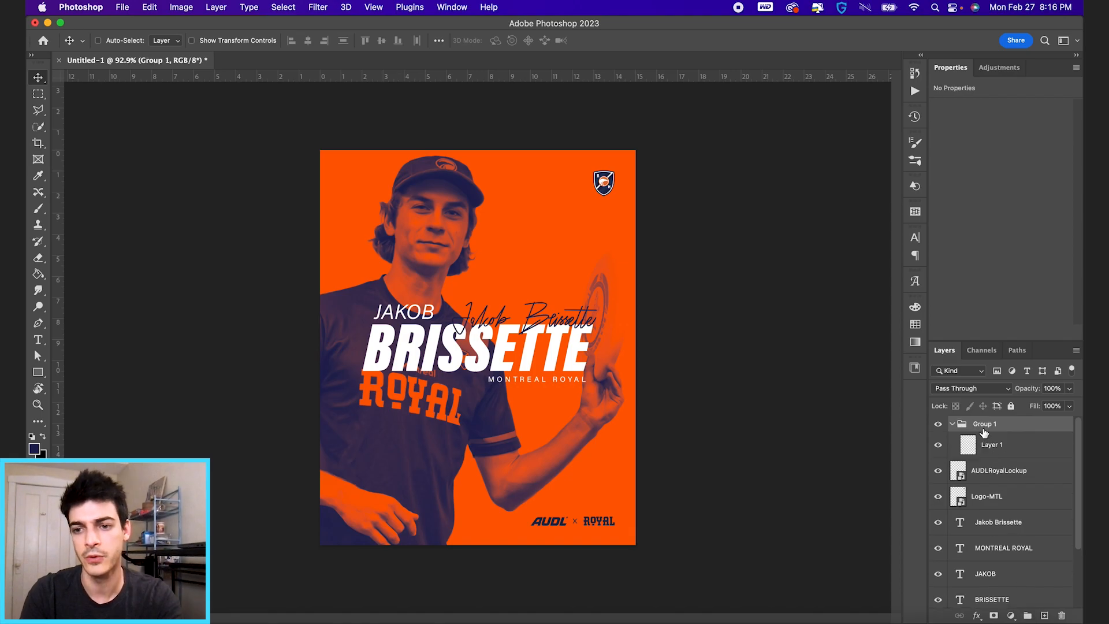
pyautogui.write('Finishing')
pyautogui.press('Return')
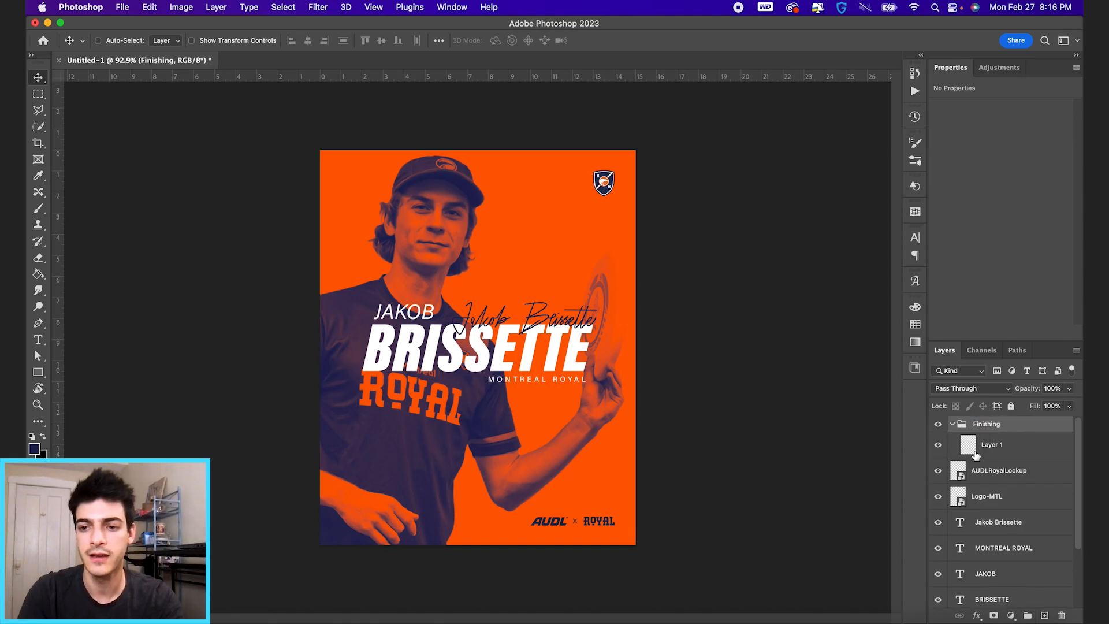
# Fill the whole canvas on the new layer in the Finishing group with 50% Gray, and deselect
pyautogui.click(967, 450)
pyautogui.press('super+a')
pyautogui.press('w')
pyautogui.rightClick(444, 463)
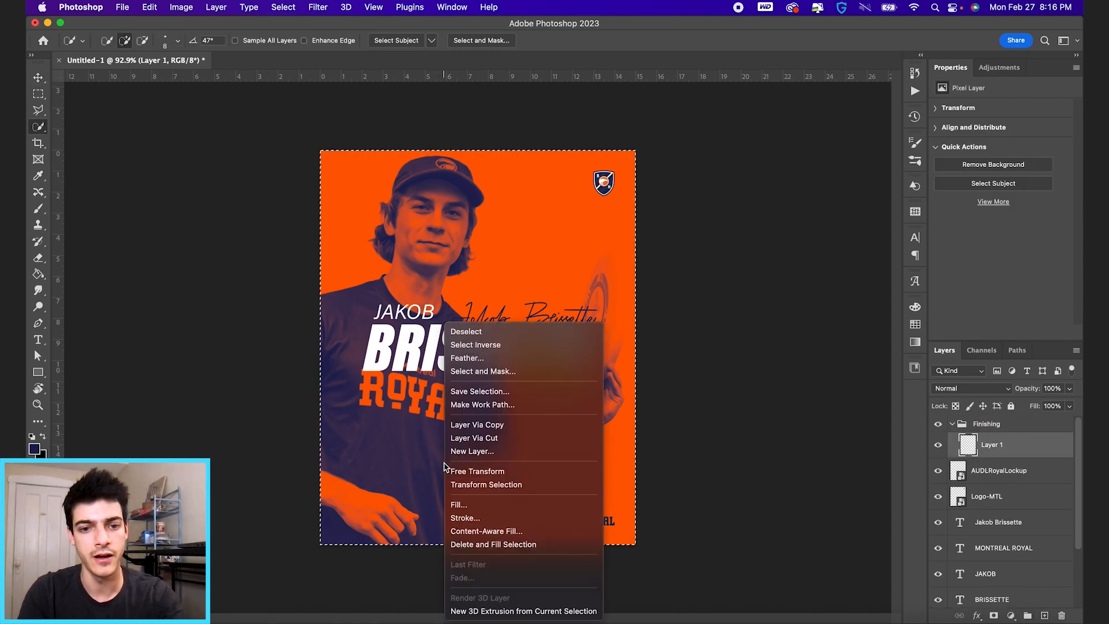
pyautogui.click(503, 512)
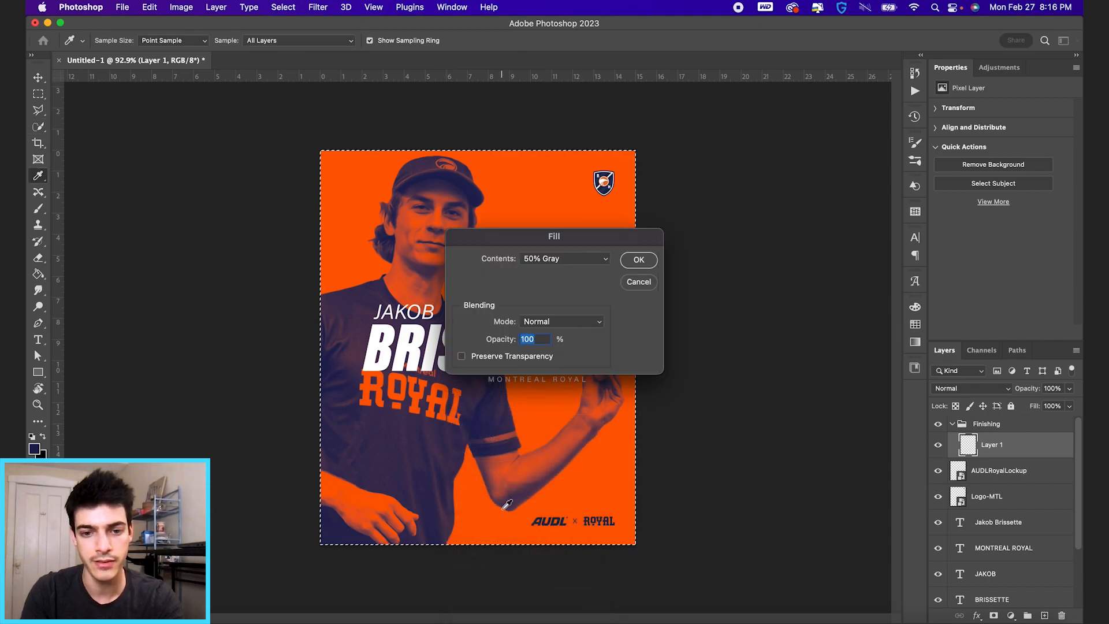
pyautogui.click(638, 261)
pyautogui.press('super+d')
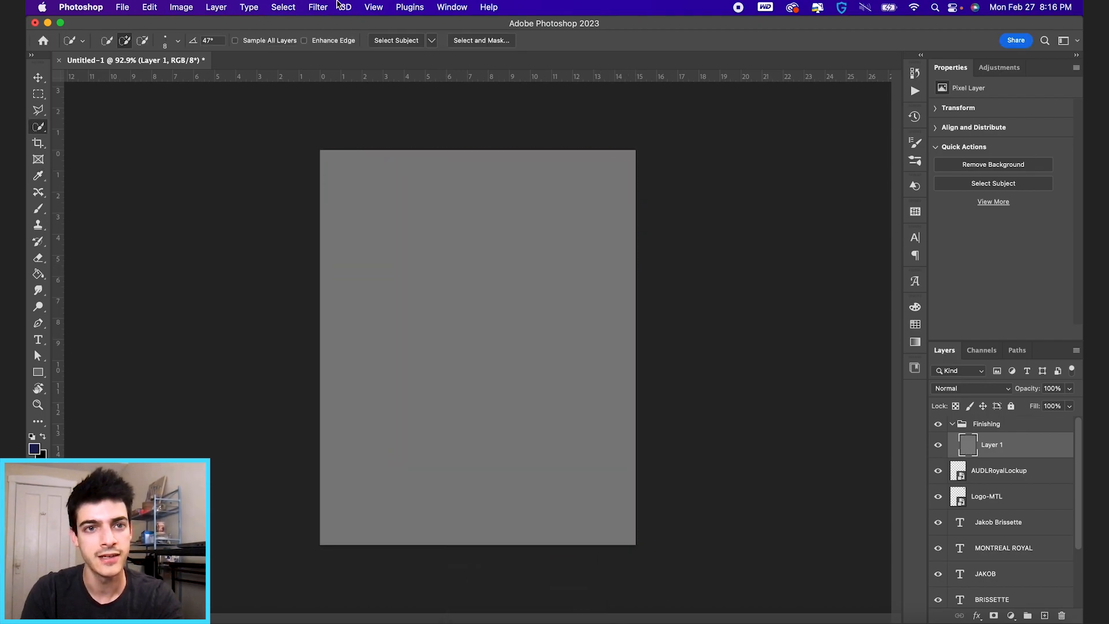
# Convert the gray layer for smart filters and add 10% uniform, monochromatic noise
pyautogui.click(317, 7)
pyautogui.click(336, 44)
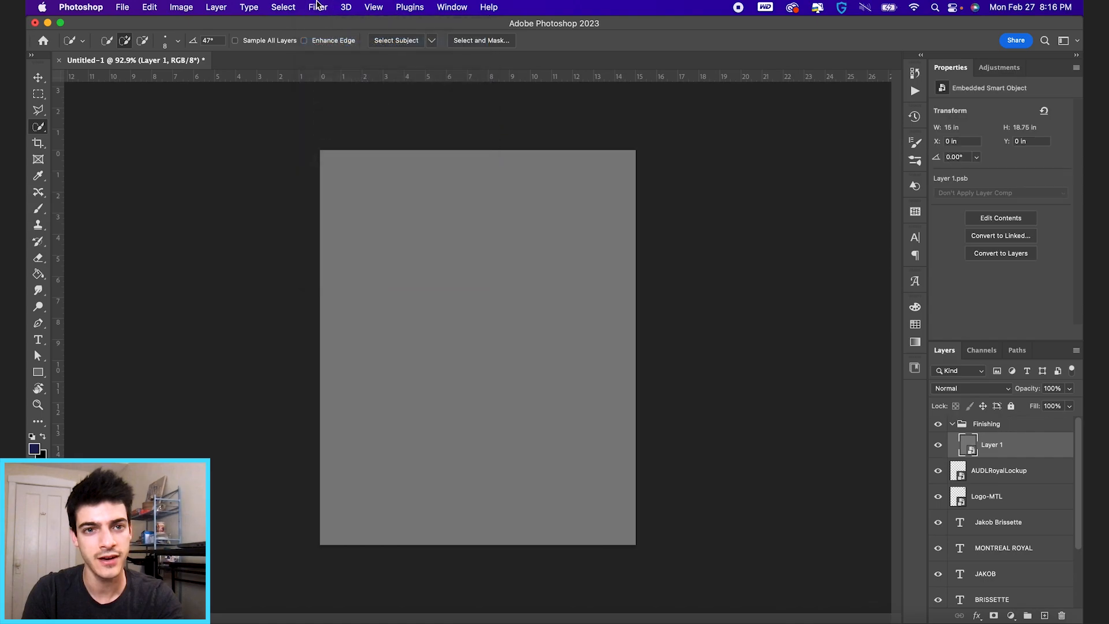
pyautogui.click(324, 6)
pyautogui.moveTo(388, 205)
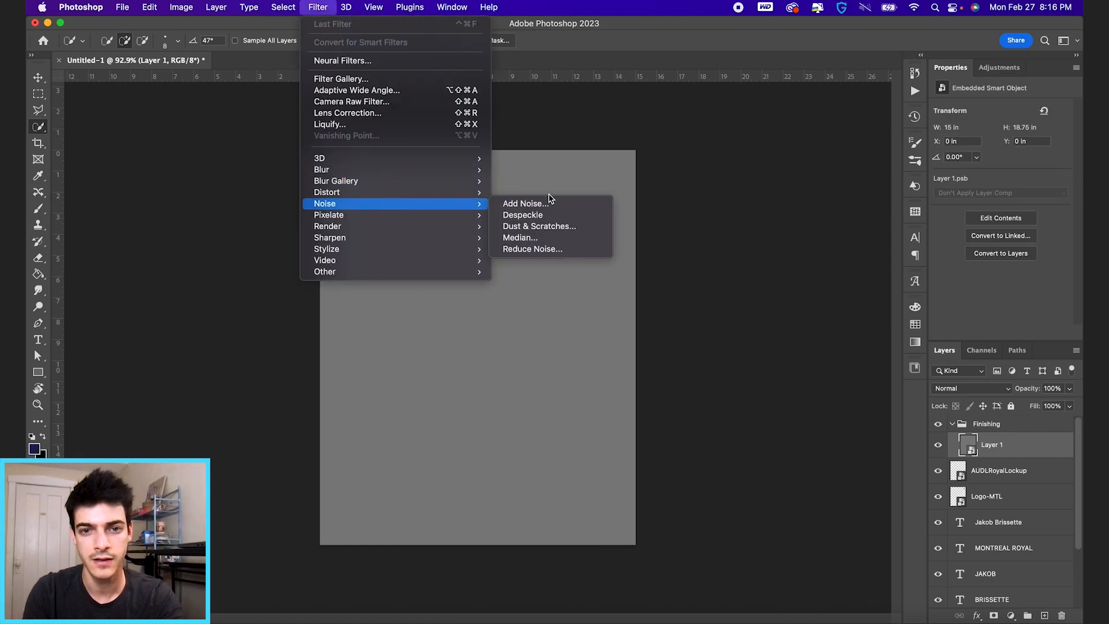
pyautogui.click(549, 205)
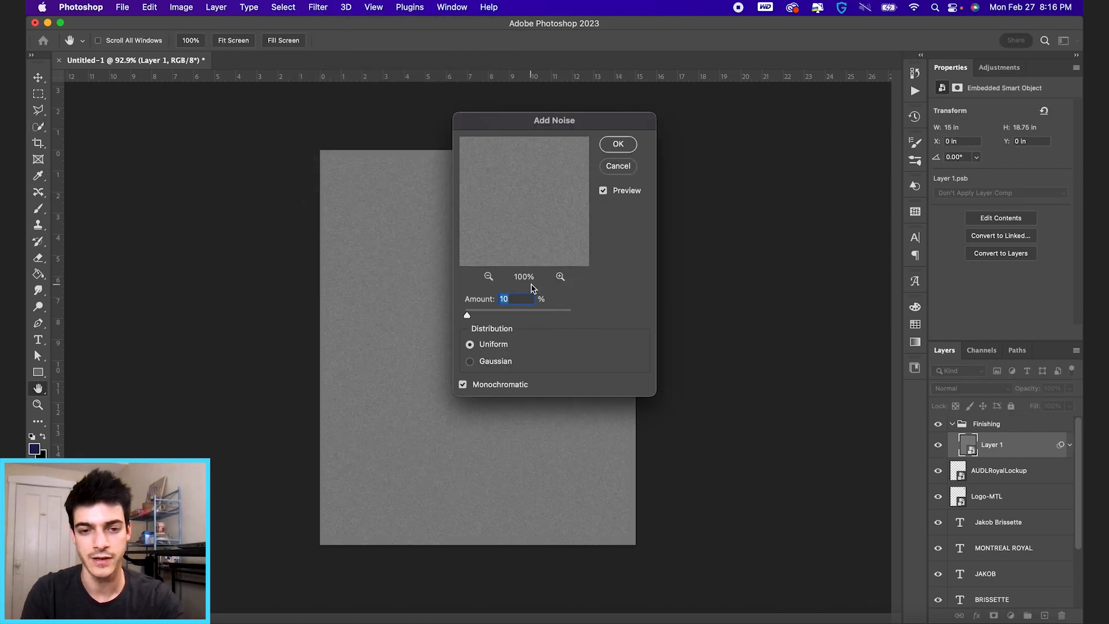
pyautogui.press('Return')
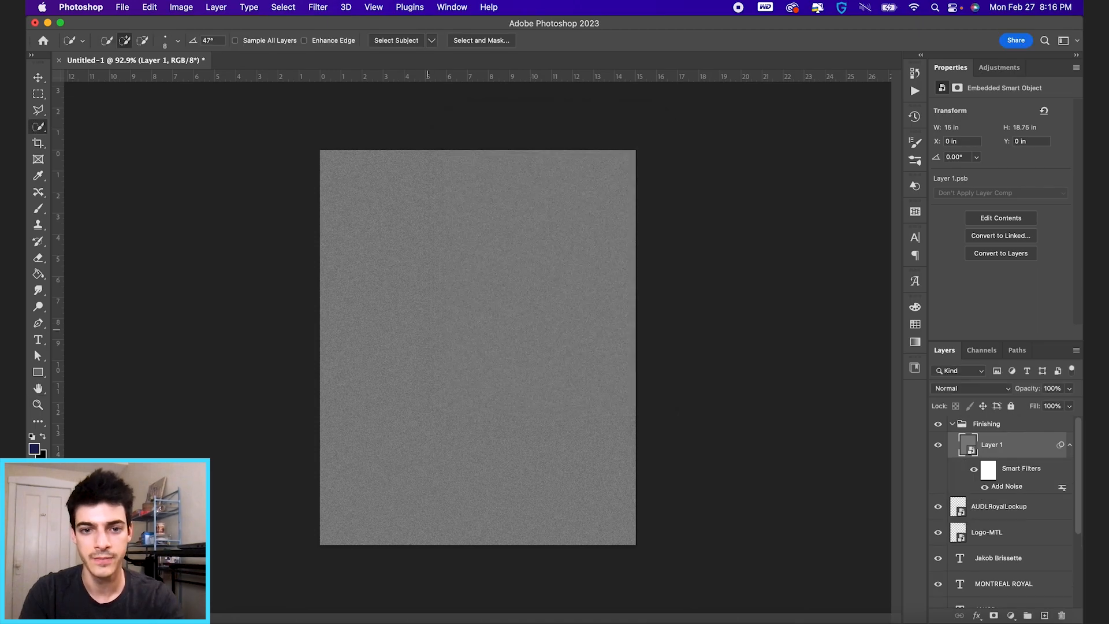
# Set the noise layer's blend mode to Hard Light, reduce its opacity to about 51%, and check the grain up close
pyautogui.click(1001, 389)
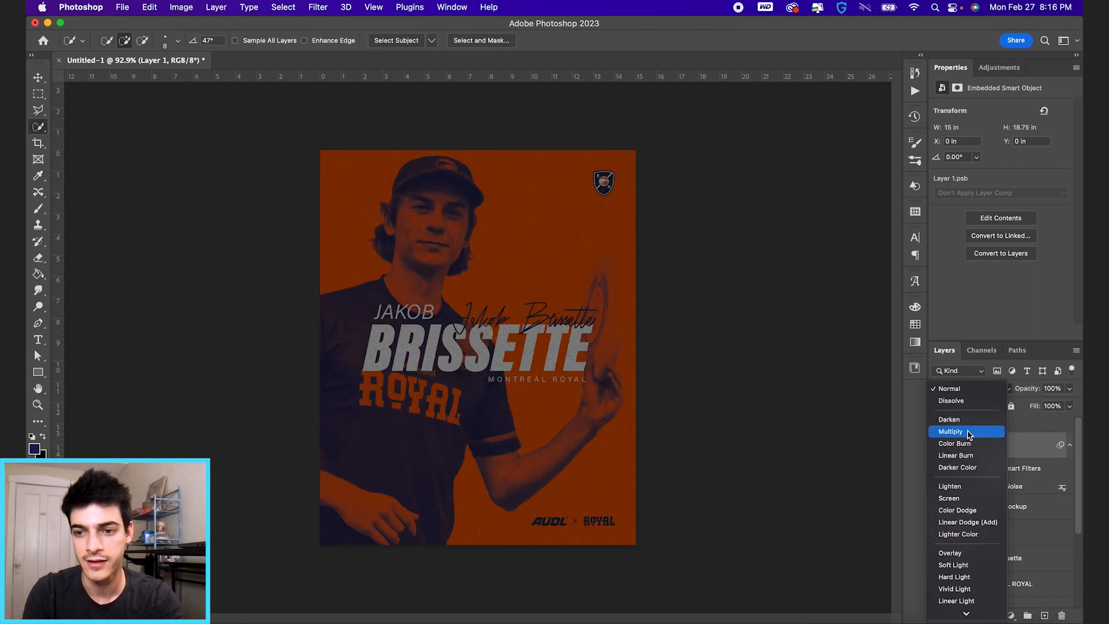
pyautogui.click(954, 576)
pyautogui.scroll(2, 436, 356)
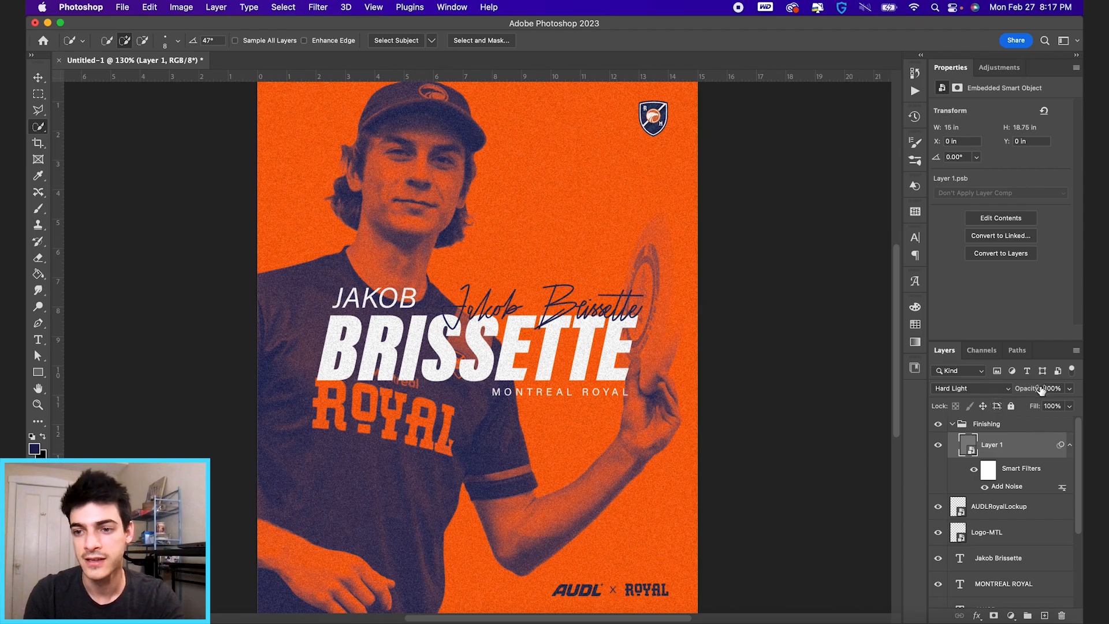
pyautogui.moveTo(1034, 388); pyautogui.dragTo(999, 393)
pyautogui.press('super+plus')
pyautogui.press('super+plus')
pyautogui.press('super+plus')
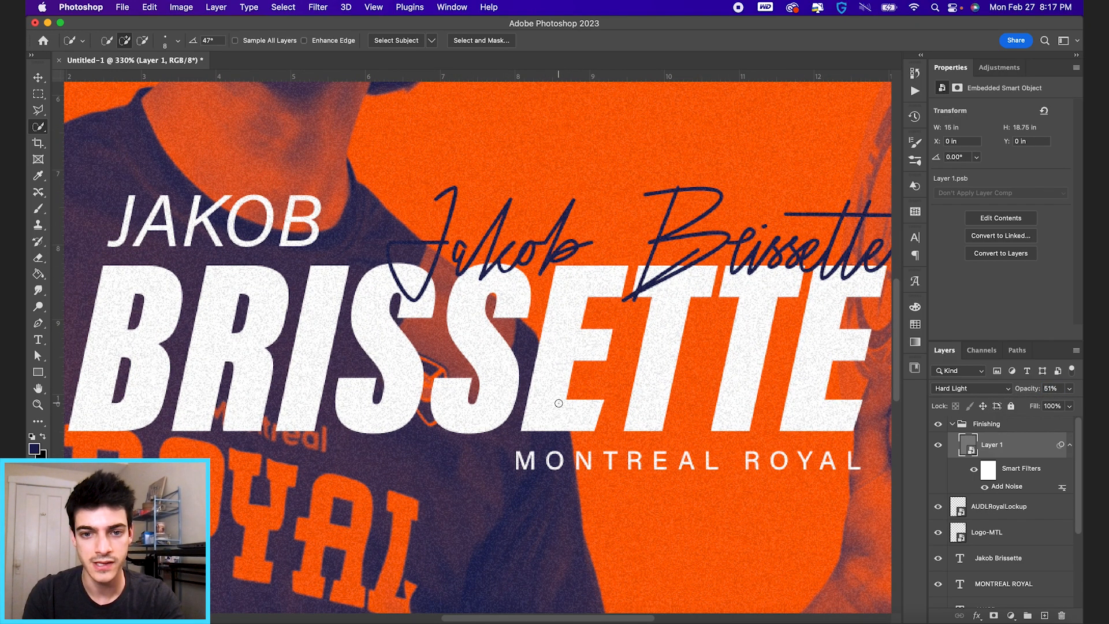
pyautogui.scroll(-3, 558, 403)
pyautogui.scroll(-4, 502, 398)
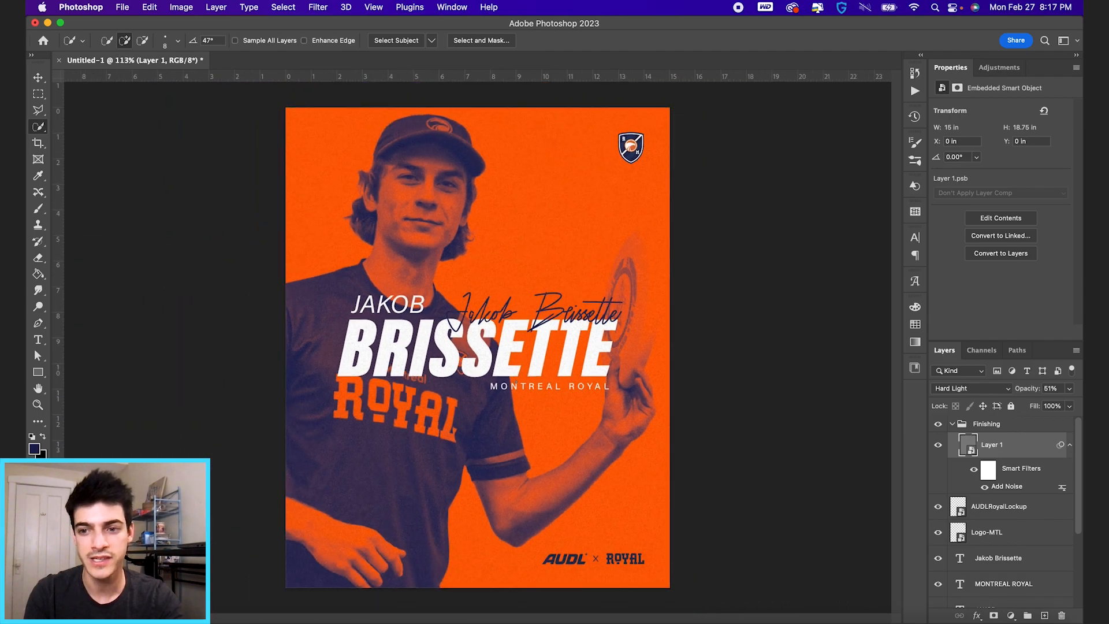
# Try 40% opacity on the noise layer, and settle on 50%
pyautogui.click(1053, 387)
pyautogui.write('40')
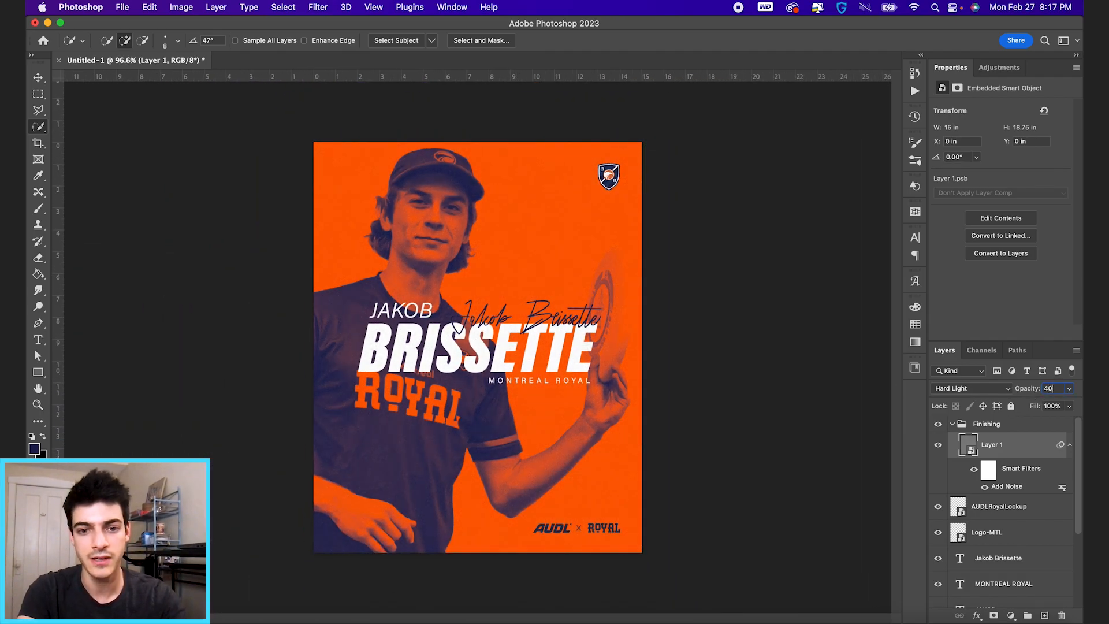
pyautogui.scroll(4, 478, 347)
pyautogui.scroll(-1, 478, 347)
pyautogui.click(1060, 390)
pyautogui.write('5')
pyautogui.write('v')
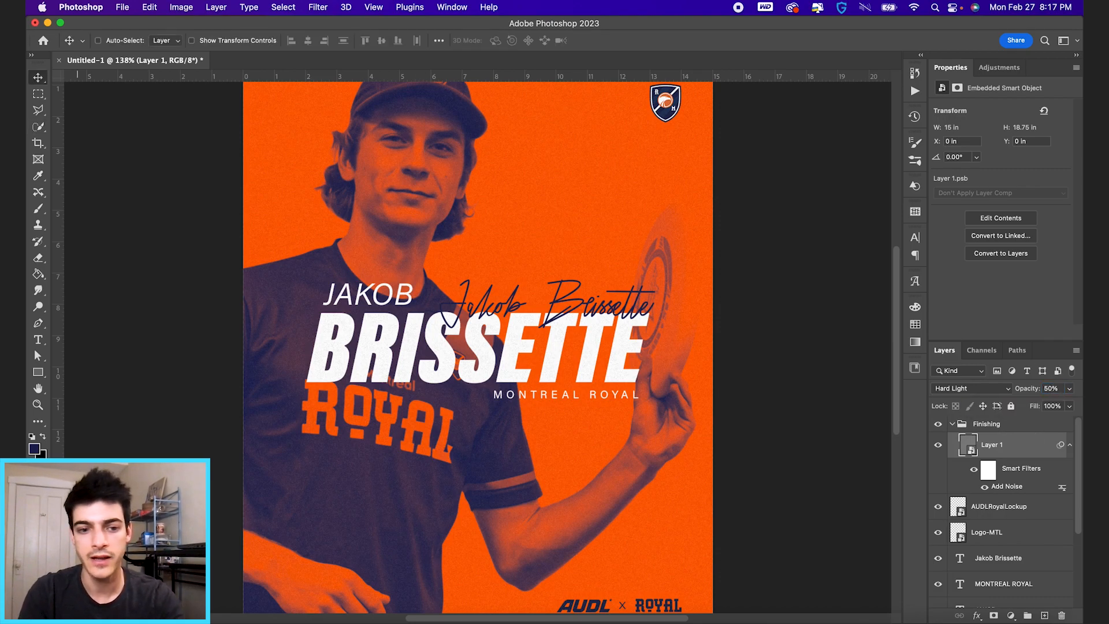
# Place wallTexture.jpg from Finder above the noise layer, rotated -90° and scaled to about 15.4 by 23 in to cover the canvas
pyautogui.press('super+Tab')
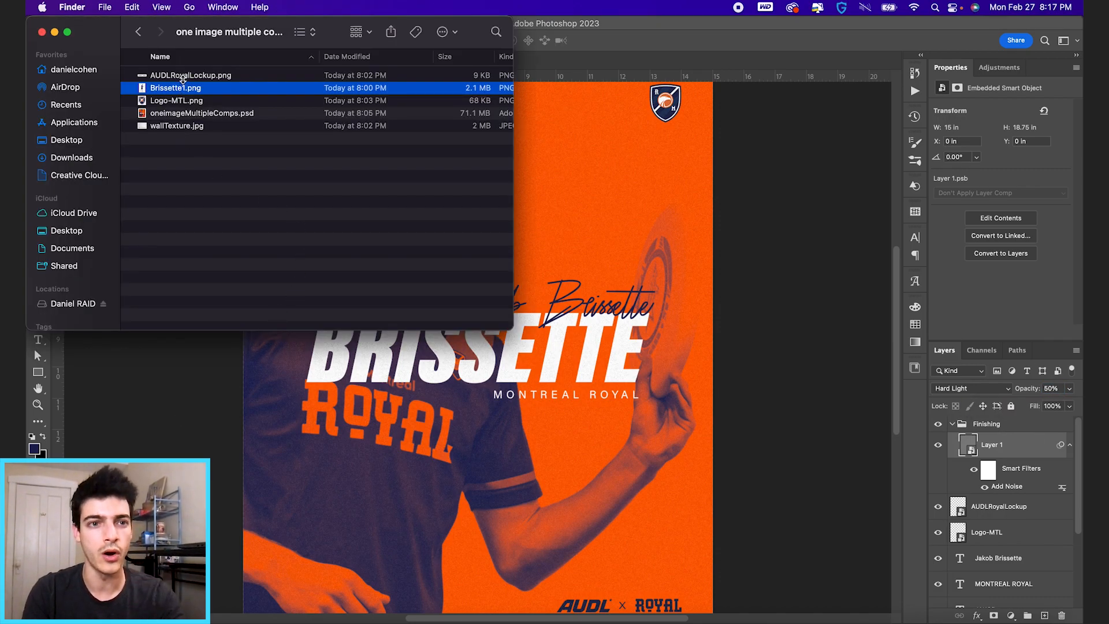
pyautogui.moveTo(182, 128); pyautogui.dragTo(437, 368)
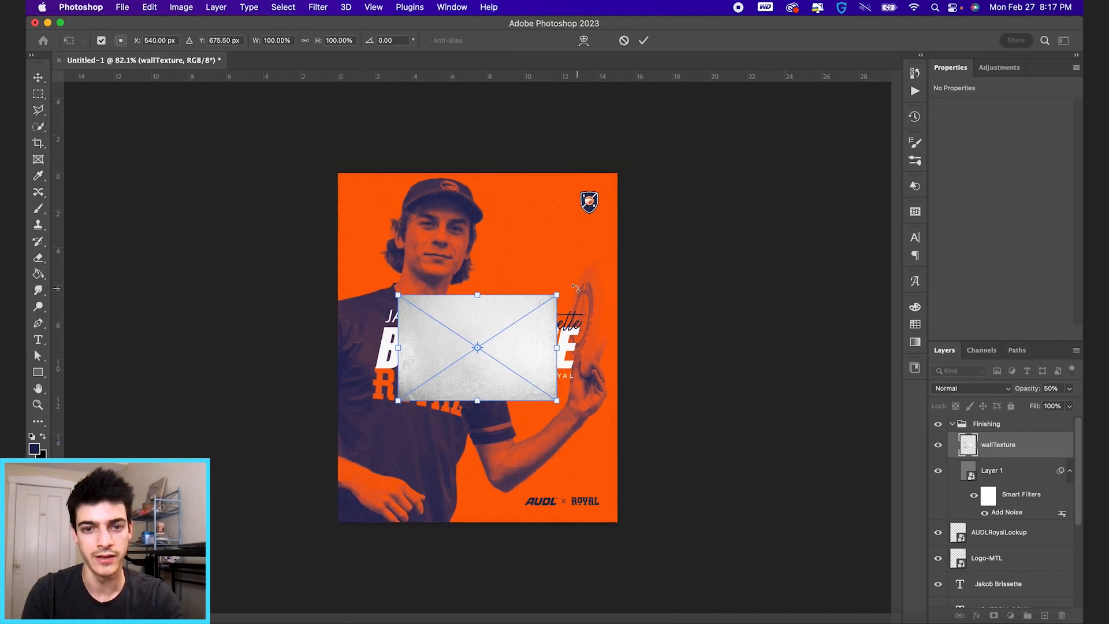
pyautogui.moveTo(555, 295); pyautogui.dragTo(432, 156)
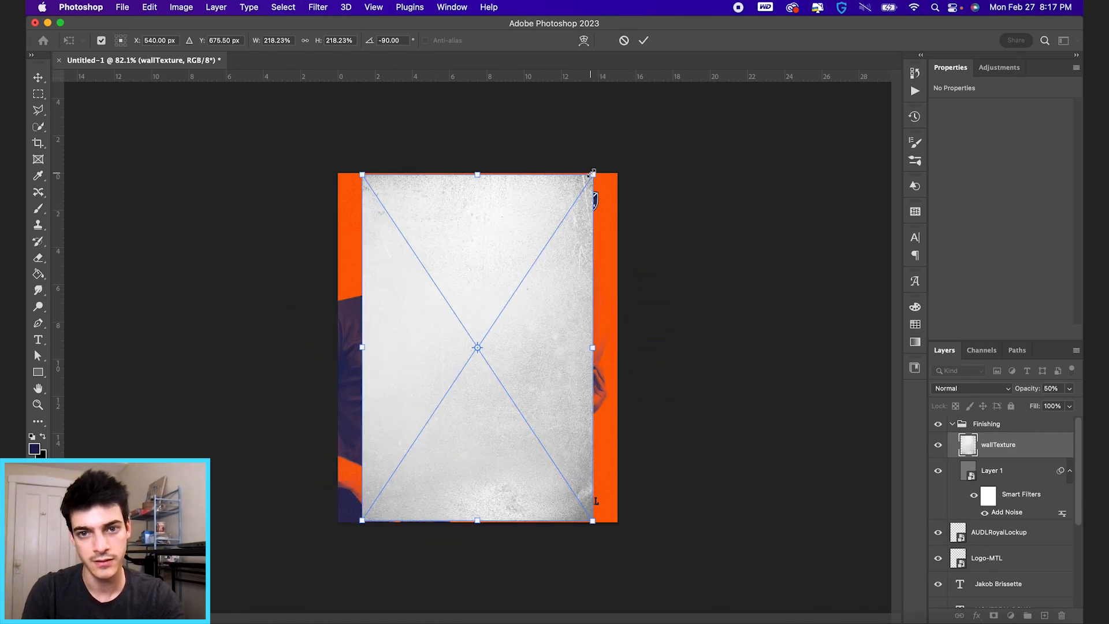
pyautogui.moveTo(595, 174); pyautogui.dragTo(620, 148)
pyautogui.press('Return')
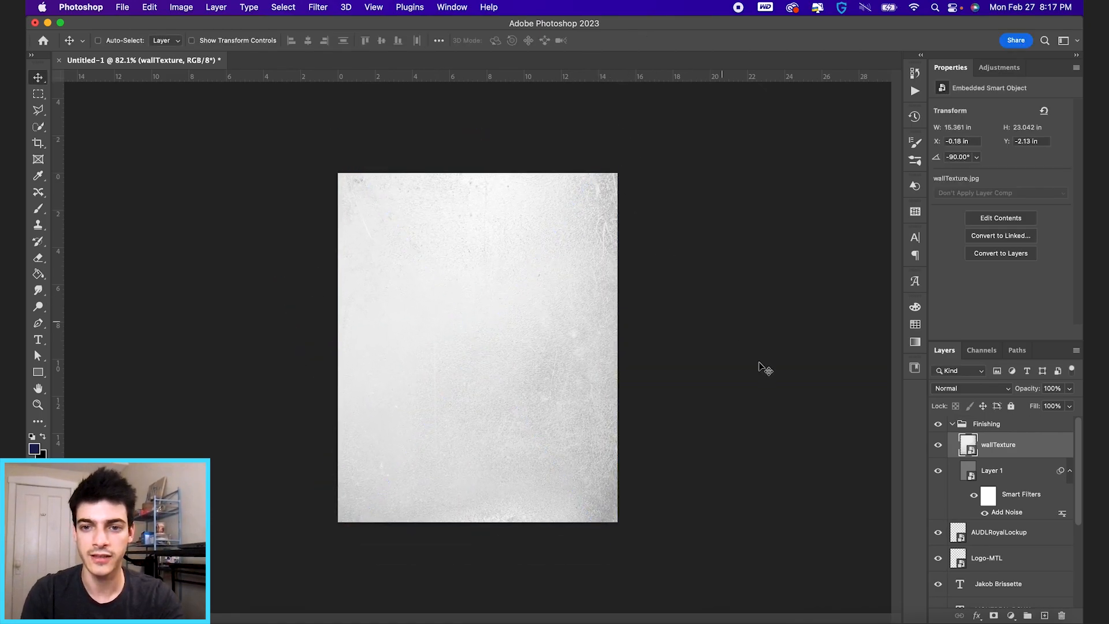
# Set the wall texture layer's blend mode to Multiply and reduce its opacity to 30%
pyautogui.click(946, 385)
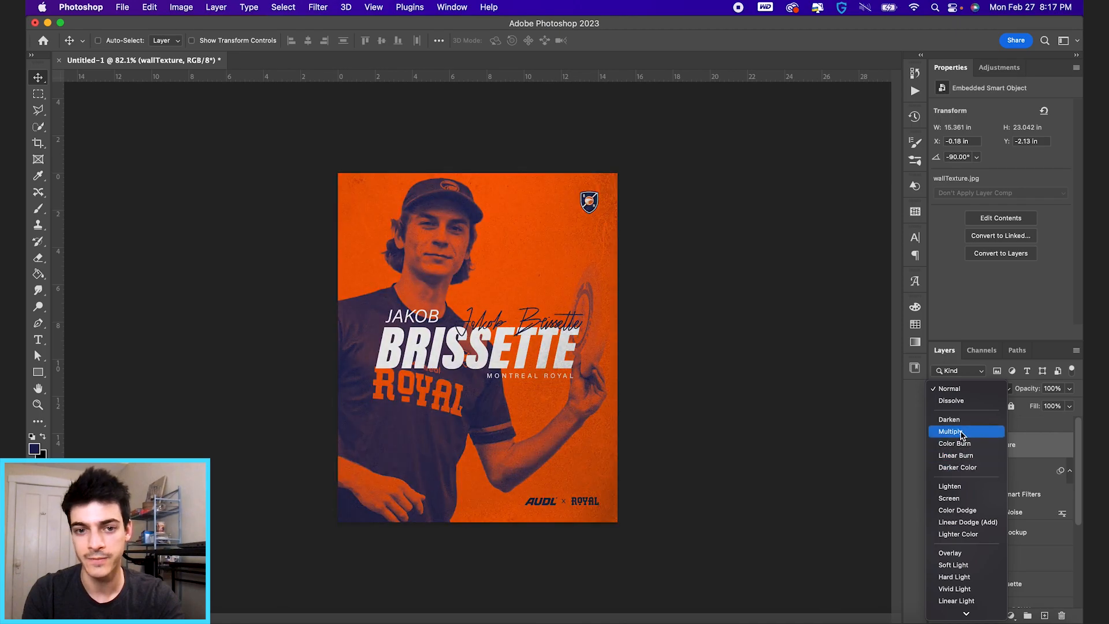
pyautogui.click(953, 428)
pyautogui.scroll(2, 613, 370)
pyautogui.moveTo(1025, 393); pyautogui.dragTo(985, 392)
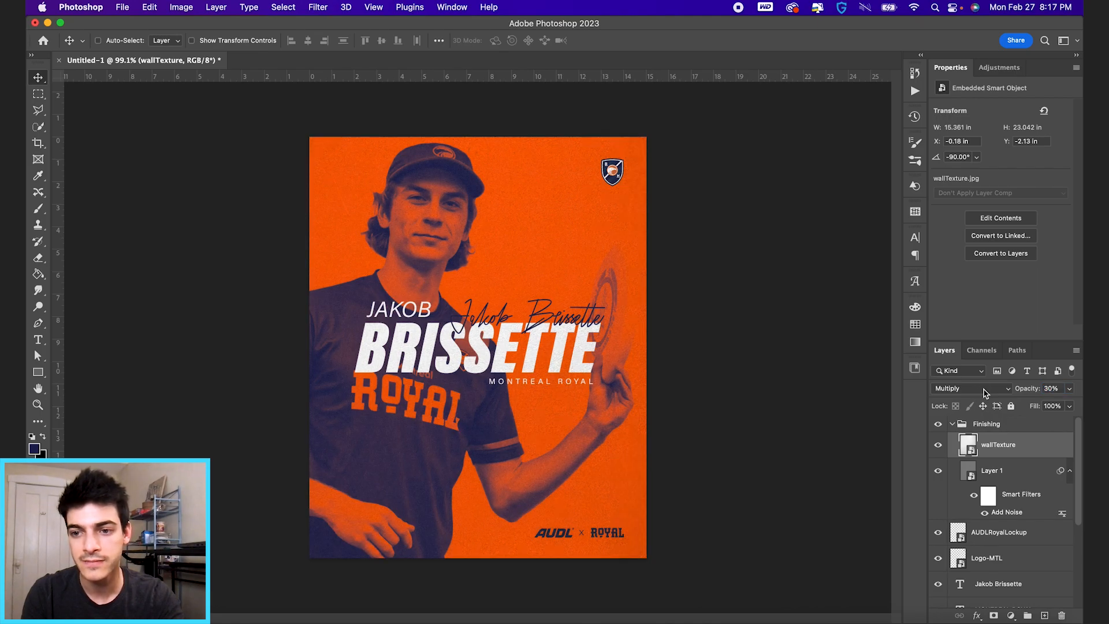
# Collapse the Finishing group and compare the poster with the group hidden and shown
pyautogui.click(951, 425)
pyautogui.scroll(1, 597, 309)
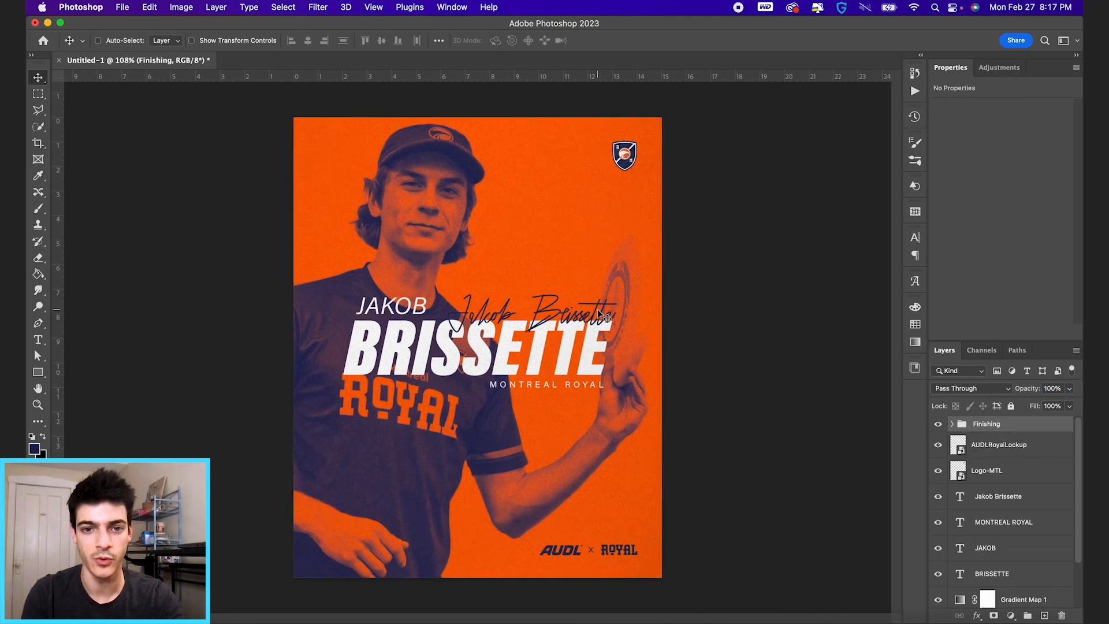
pyautogui.click(939, 425)
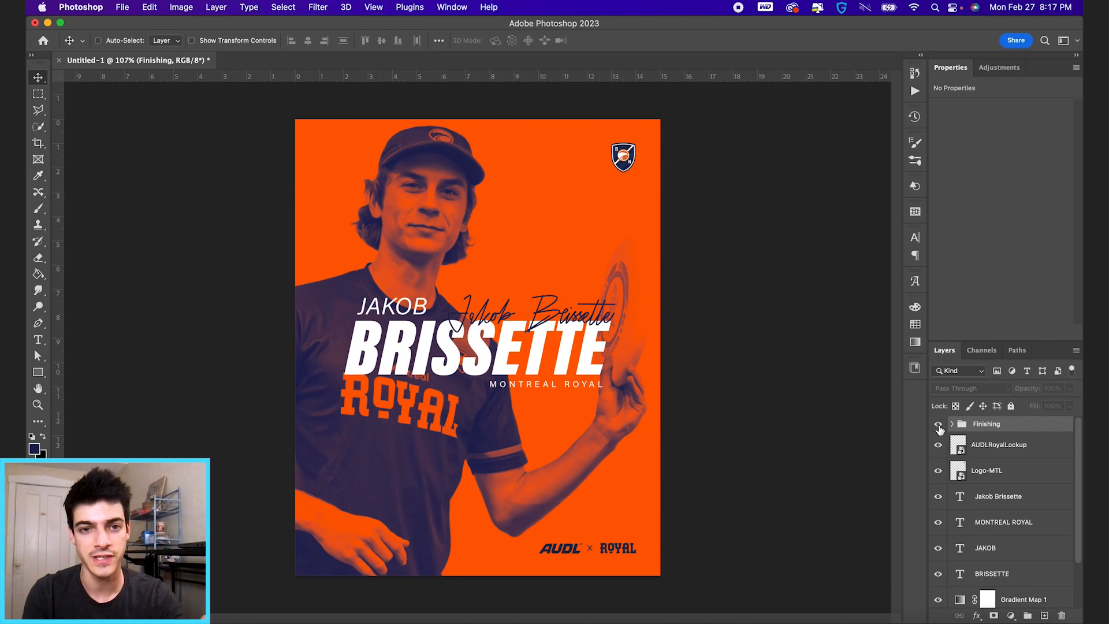
pyautogui.click(939, 424)
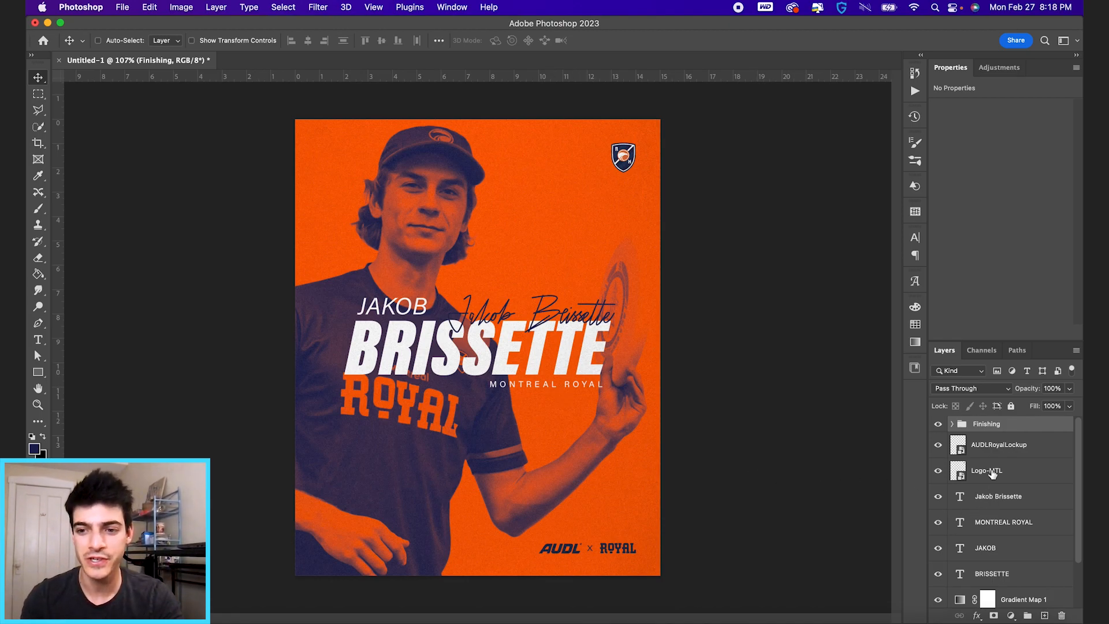
# Group everything above the Background layer and name the group Comp 1
pyautogui.scroll(-2, 994, 468)
pyautogui.keyDown('shift'); pyautogui.click(999, 572); pyautogui.keyUp('shift')
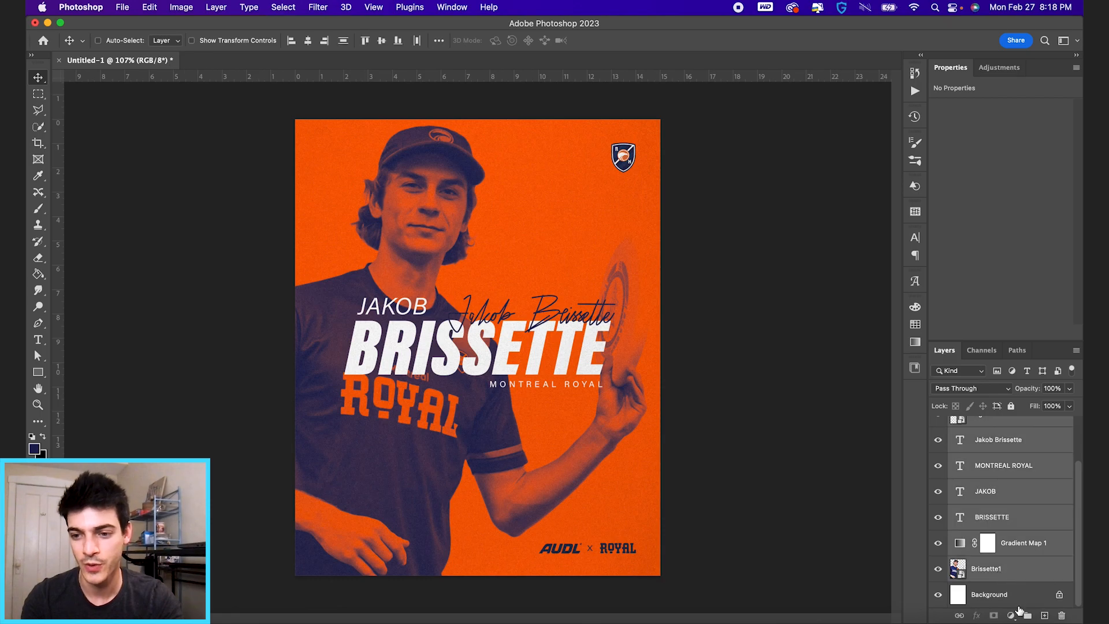
pyautogui.click(1028, 615)
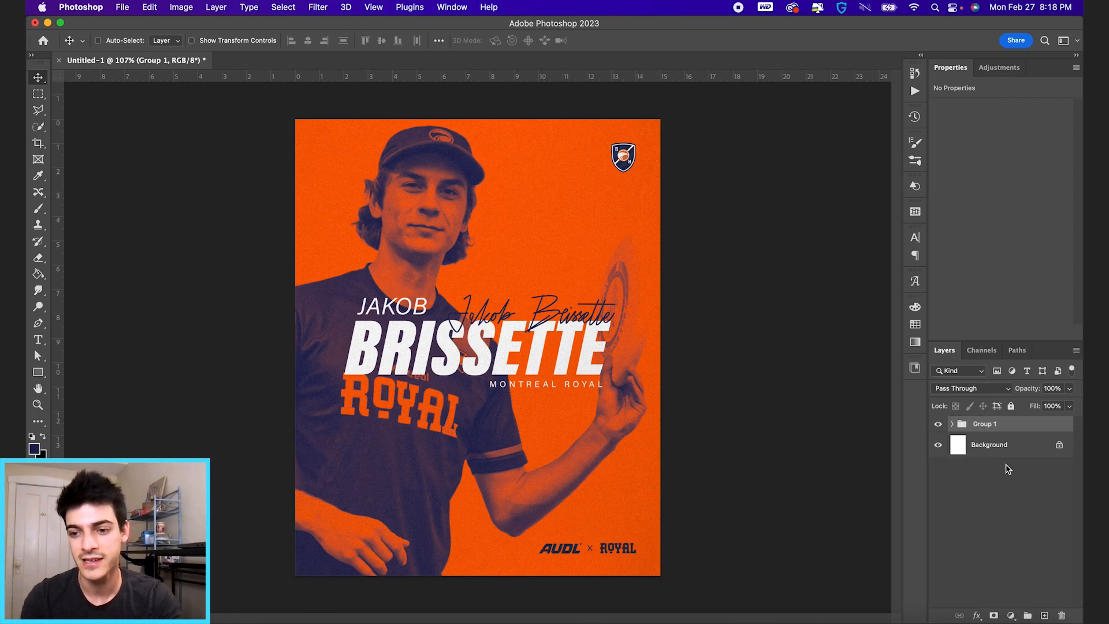
pyautogui.doubleClick(983, 423)
pyautogui.write('Comp 1')
pyautogui.press('Return')
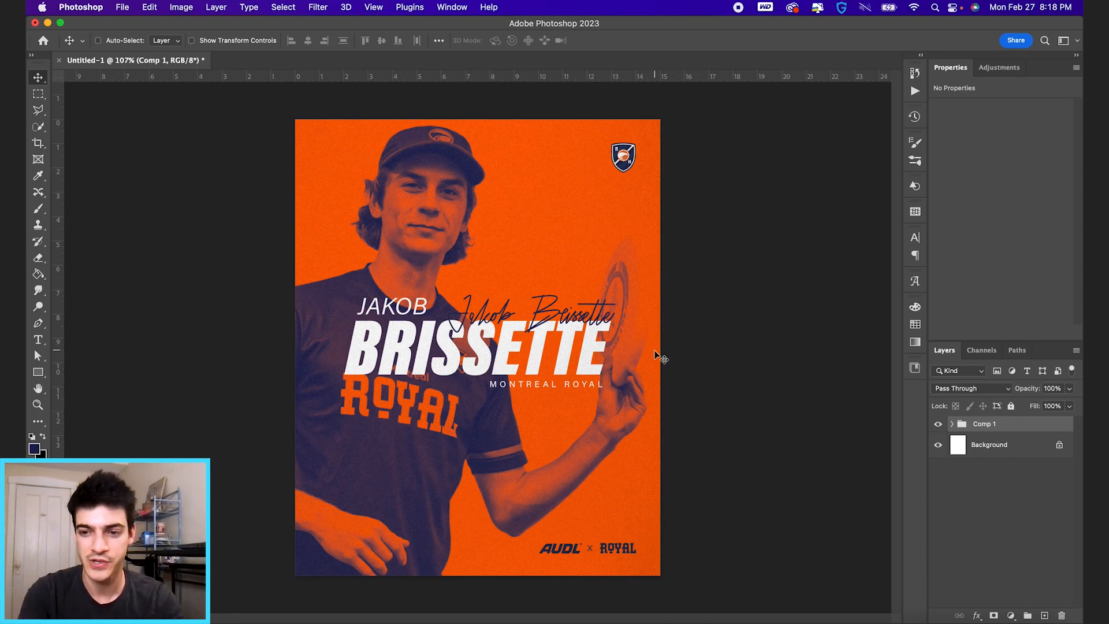
# Duplicate the Comp 1 group, hide the original, and rename the copy Comp 2
pyautogui.press('super+j')
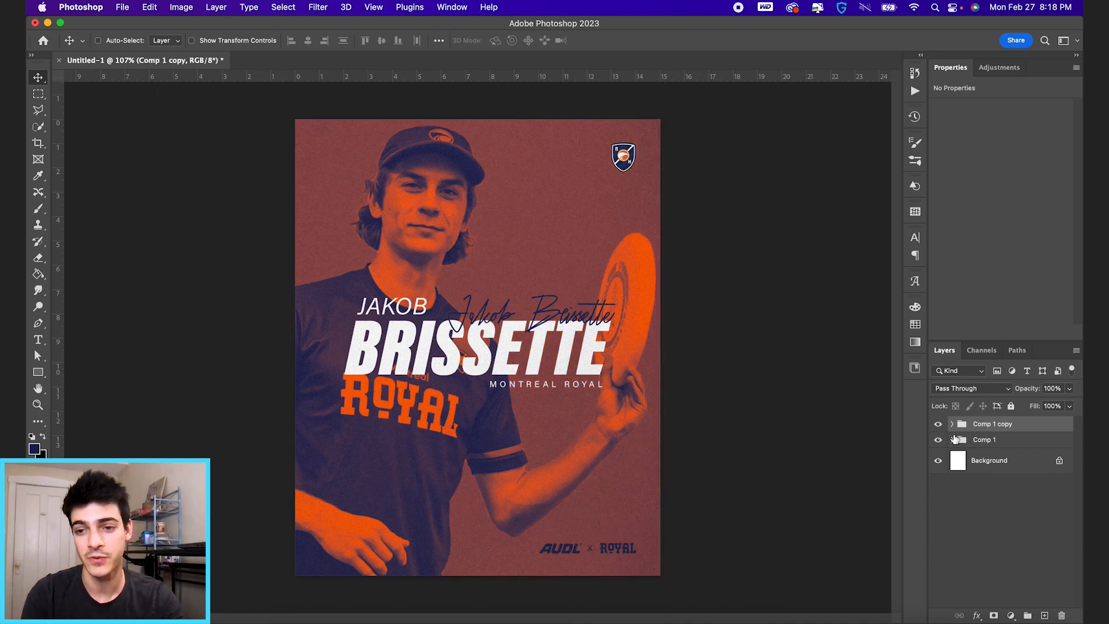
pyautogui.click(938, 440)
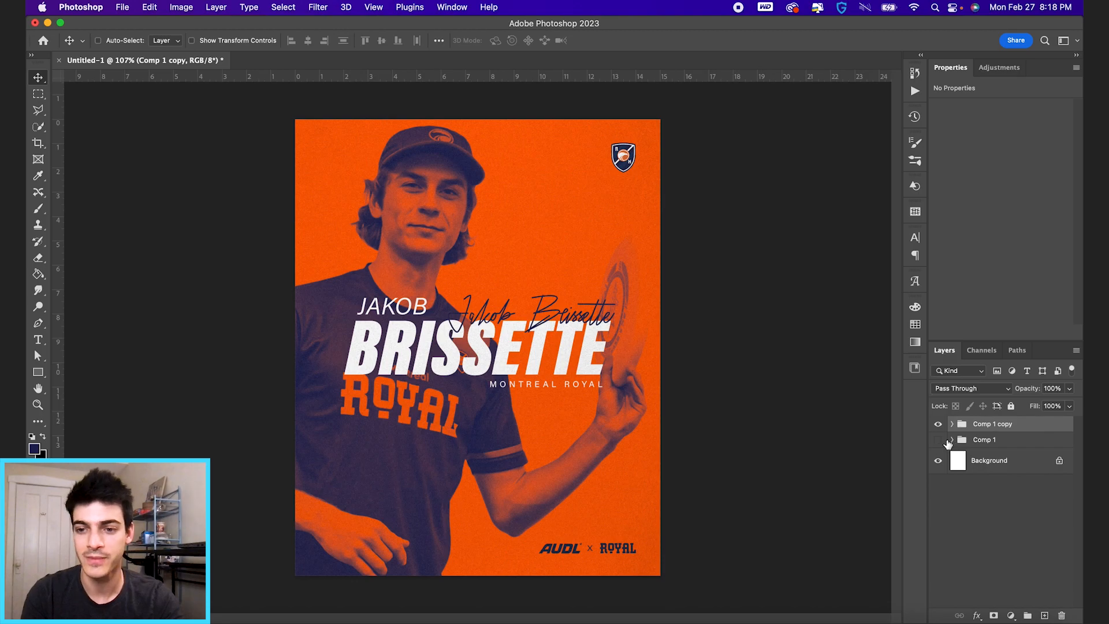
pyautogui.doubleClick(991, 424)
pyautogui.write('Com')
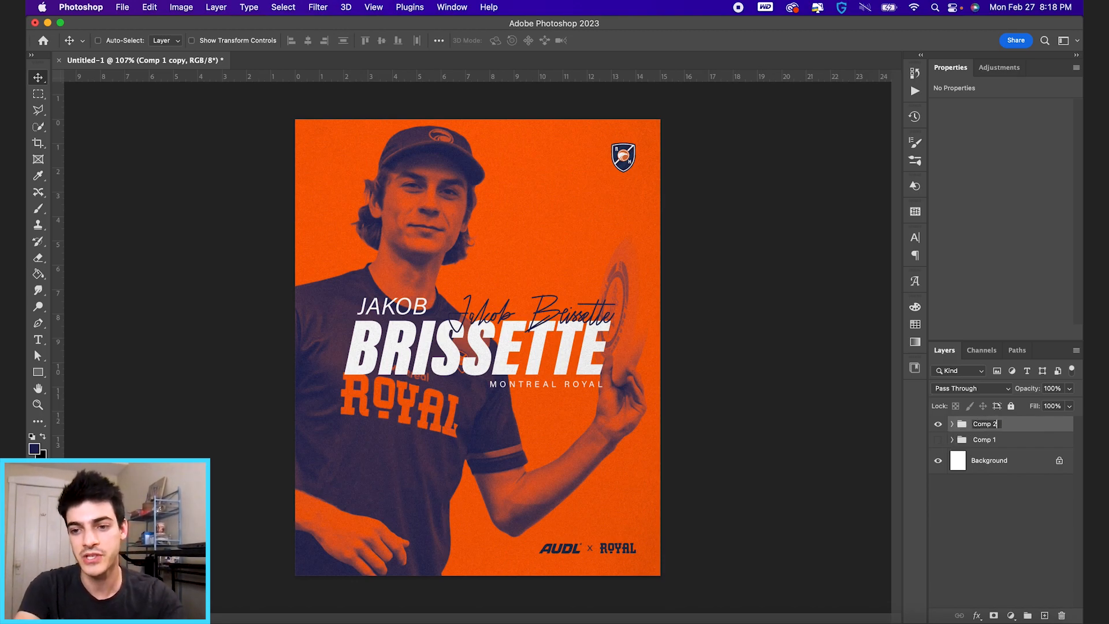
pyautogui.write('p 2')
pyautogui.press('Return')
# Shrink the player photo in Comp 2 to about 7.1 by 14.6 in and position it so the full body stands centred on the canvas
pyautogui.click(953, 425)
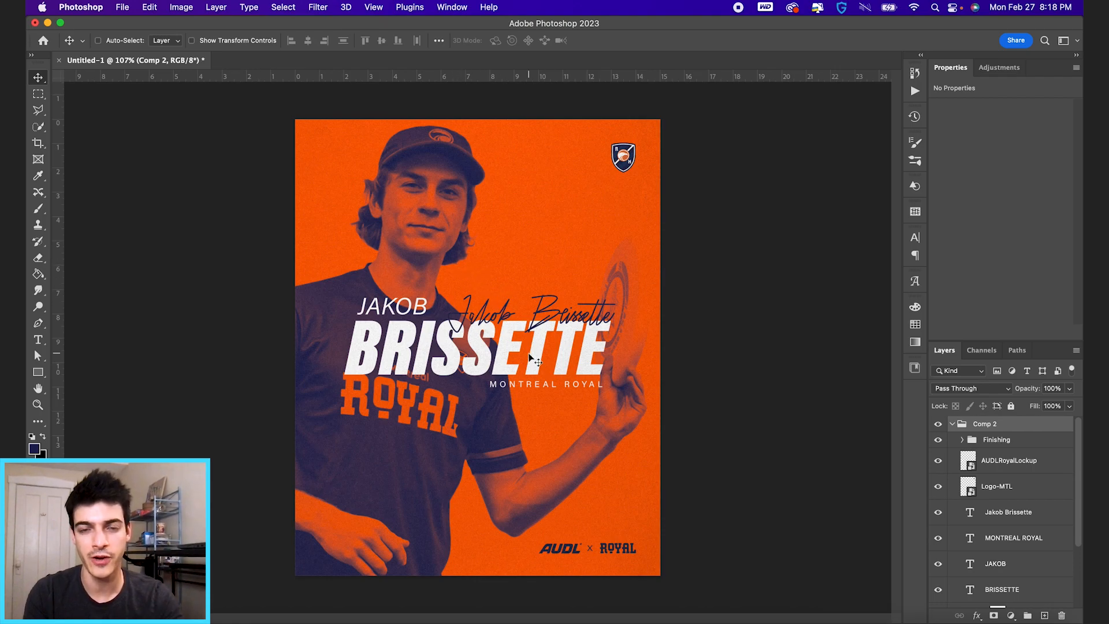
pyautogui.scroll(-5, 1003, 456)
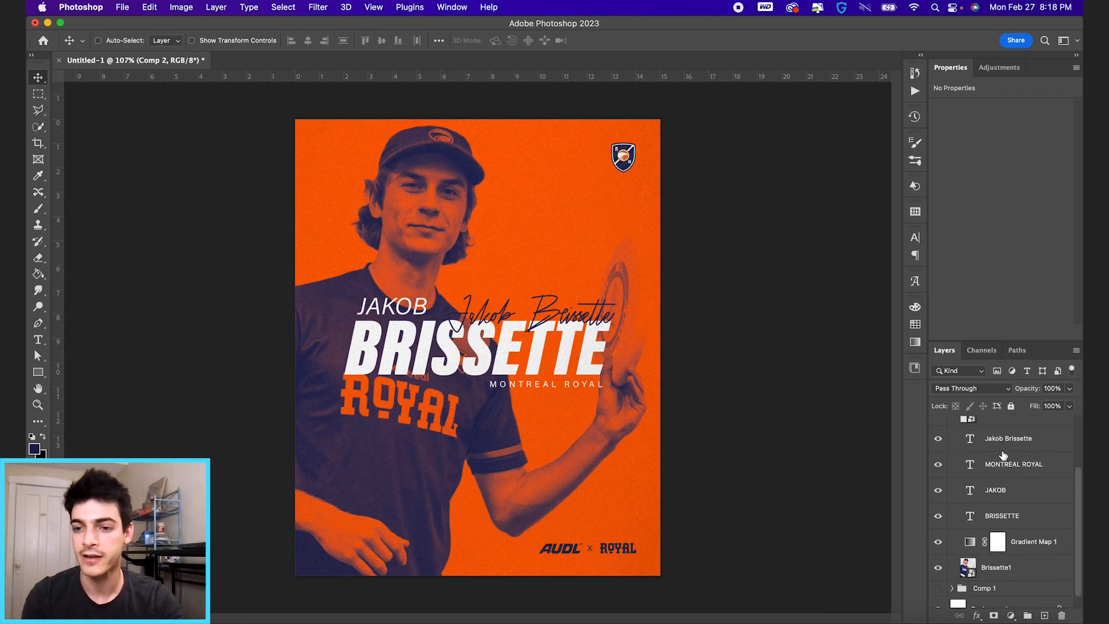
pyautogui.click(968, 556)
pyautogui.press('super+t')
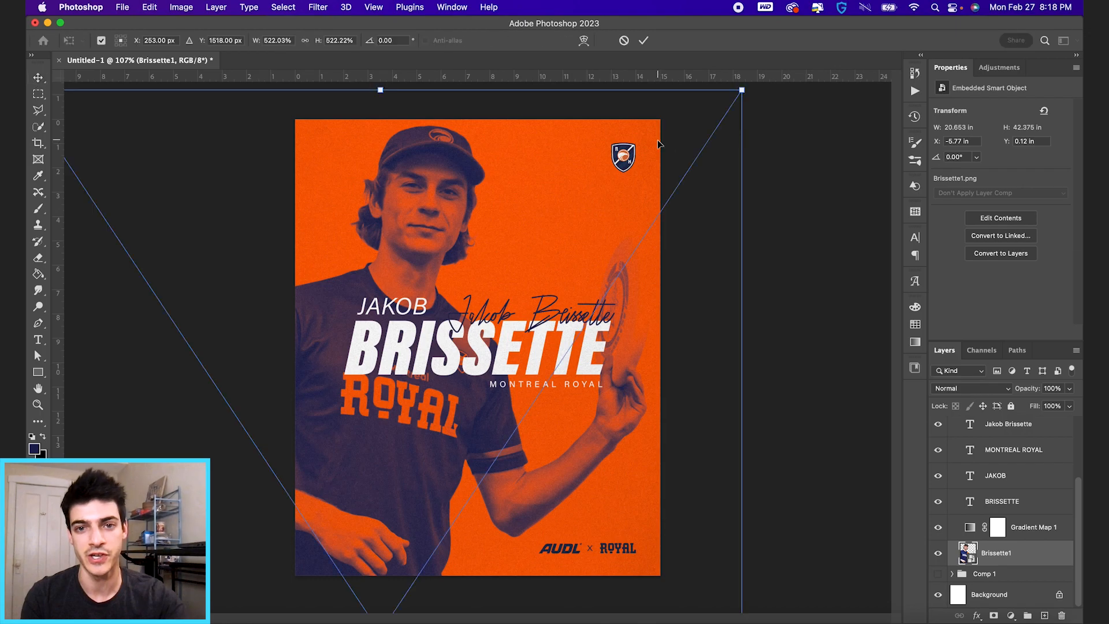
pyautogui.moveTo(742, 92); pyautogui.dragTo(497, 378)
pyautogui.press('Return')
pyautogui.moveTo(465, 536); pyautogui.dragTo(560, 278)
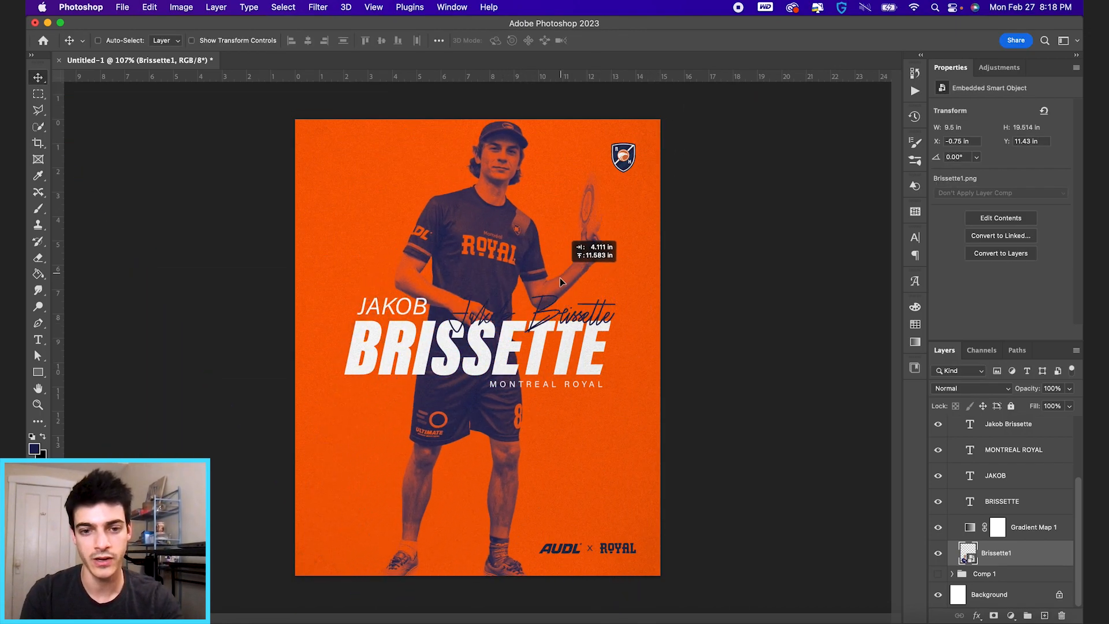
pyautogui.press('super+t')
pyautogui.moveTo(643, 110); pyautogui.dragTo(601, 188)
pyautogui.press('Return')
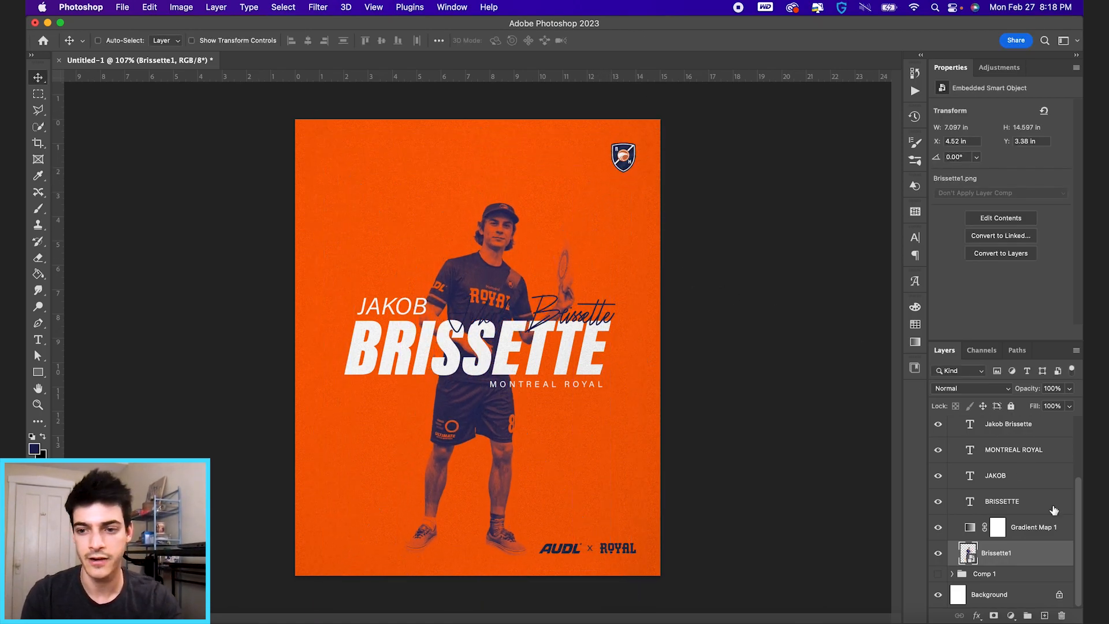
# Add a second orange stop about three quarters along Comp 2's gradient map and change its end stop to white (ffffff)
pyautogui.click(970, 527)
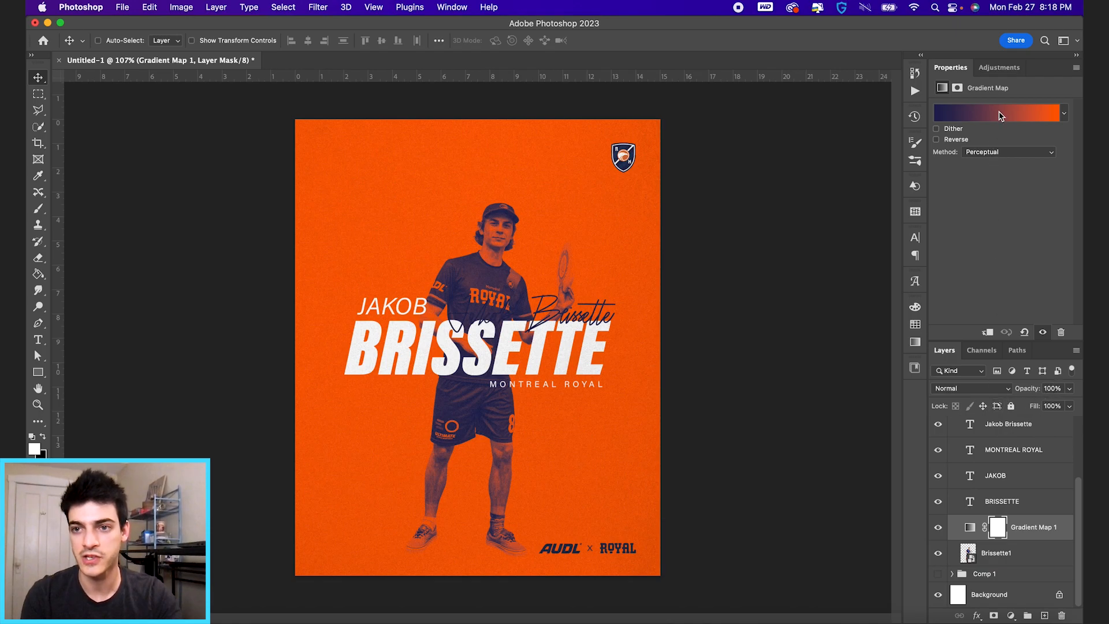
pyautogui.click(1001, 115)
pyautogui.moveTo(467, 480); pyautogui.dragTo(404, 484)
pyautogui.doubleClick(467, 482)
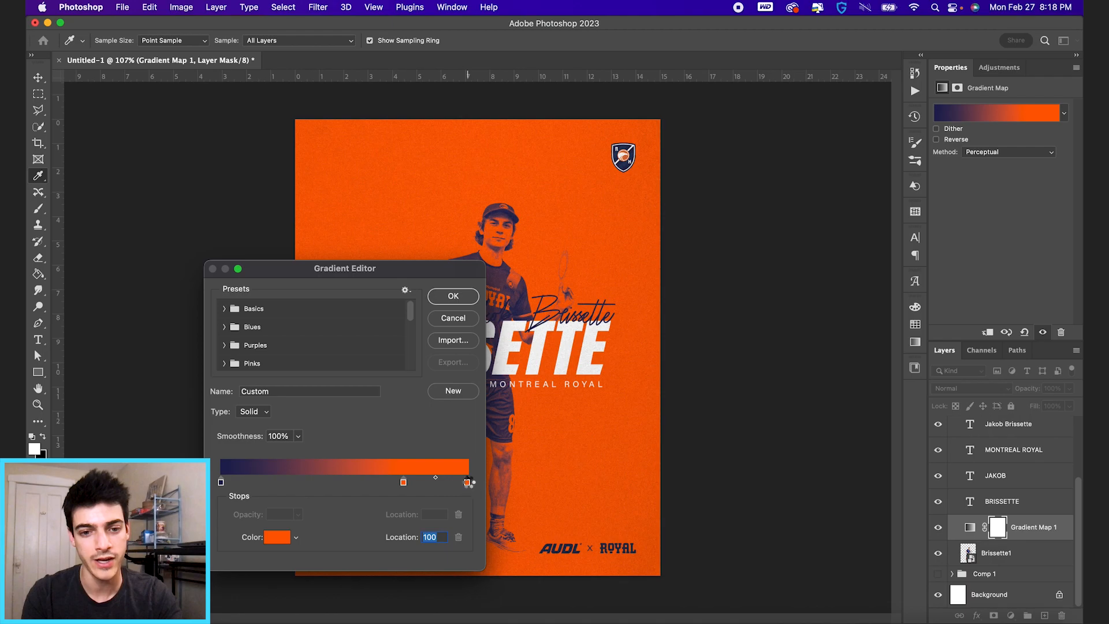
pyautogui.moveTo(173, 434); pyautogui.dragTo(60, 335)
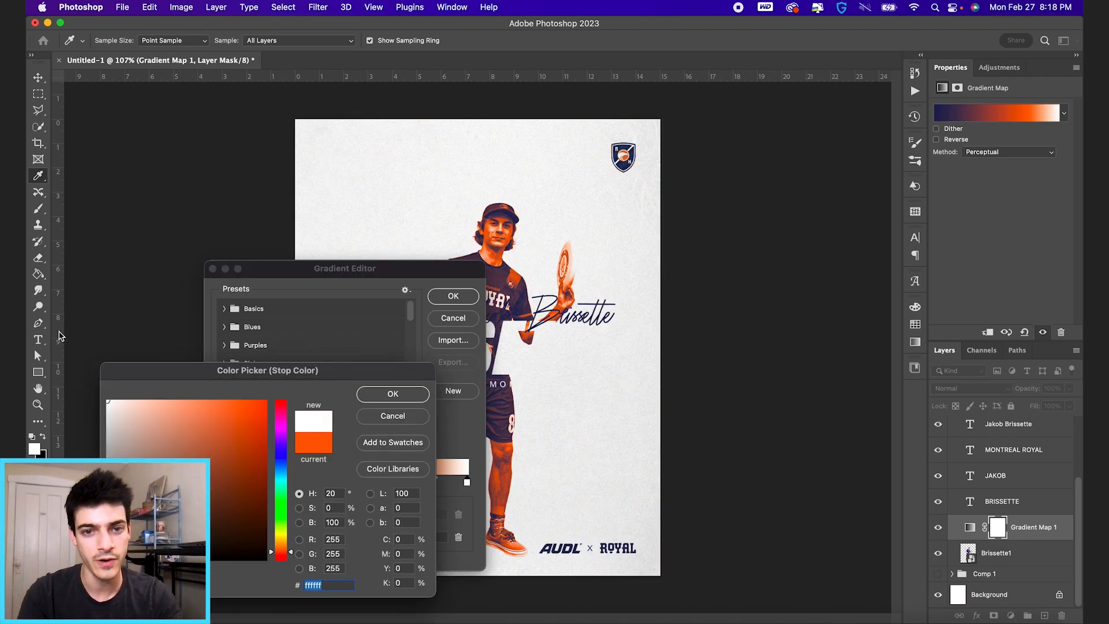
pyautogui.press('Return')
pyautogui.press('Return')
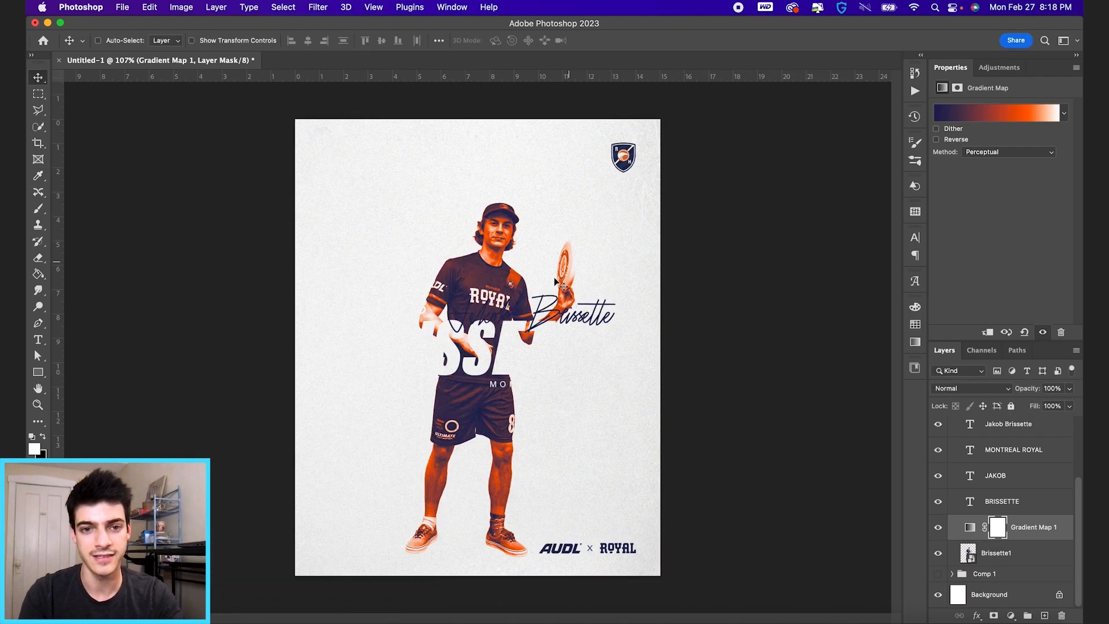
# Create a new layer beneath the player photo in Comp 2 and fill it with the MTL-2 orange swatch
pyautogui.click(968, 577)
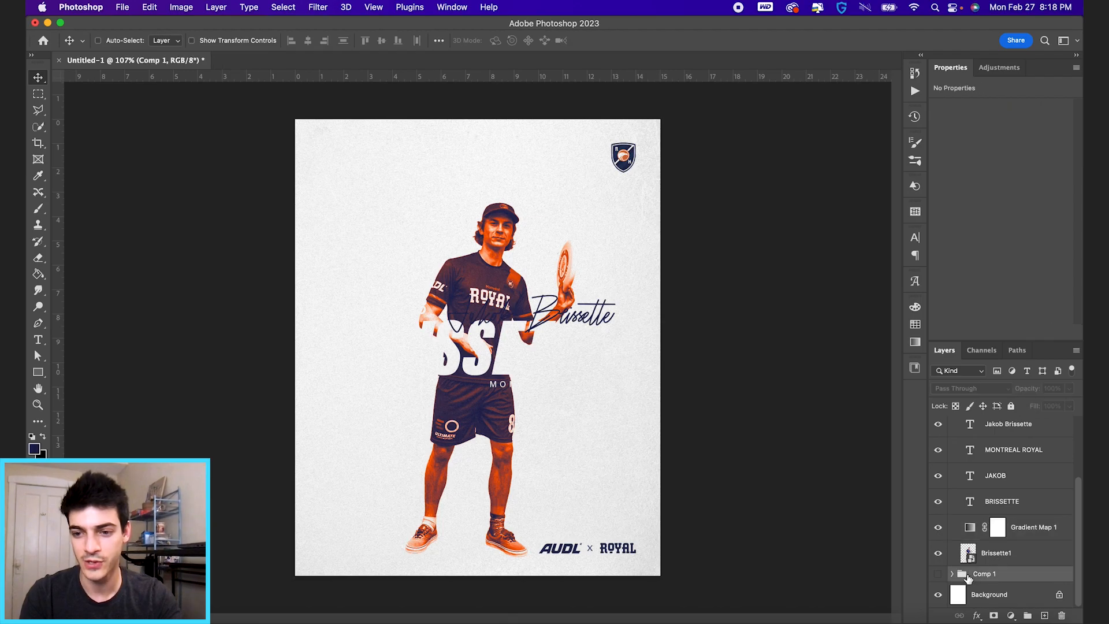
pyautogui.press('super+shift+alt+n')
pyautogui.press('d')
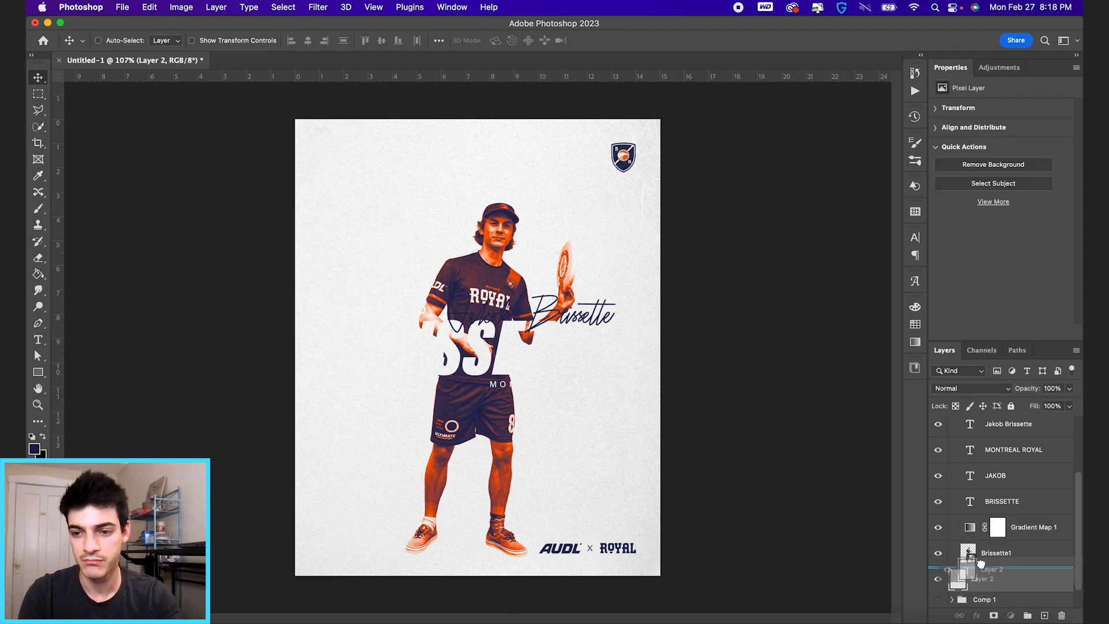
pyautogui.press('g')
pyautogui.click(915, 327)
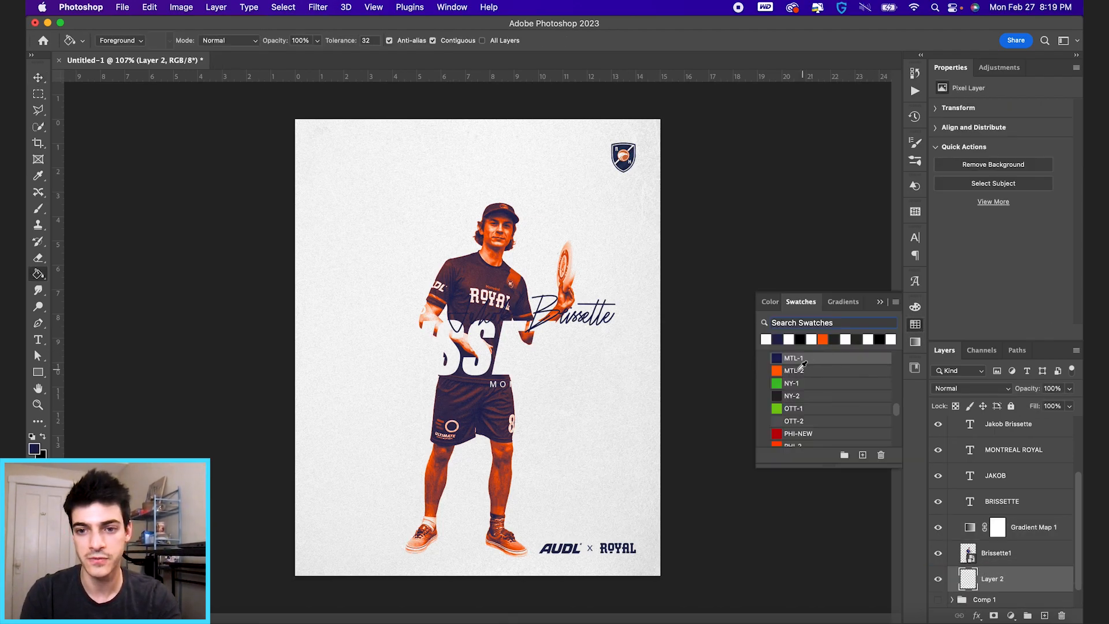
pyautogui.click(787, 370)
pyautogui.click(565, 391)
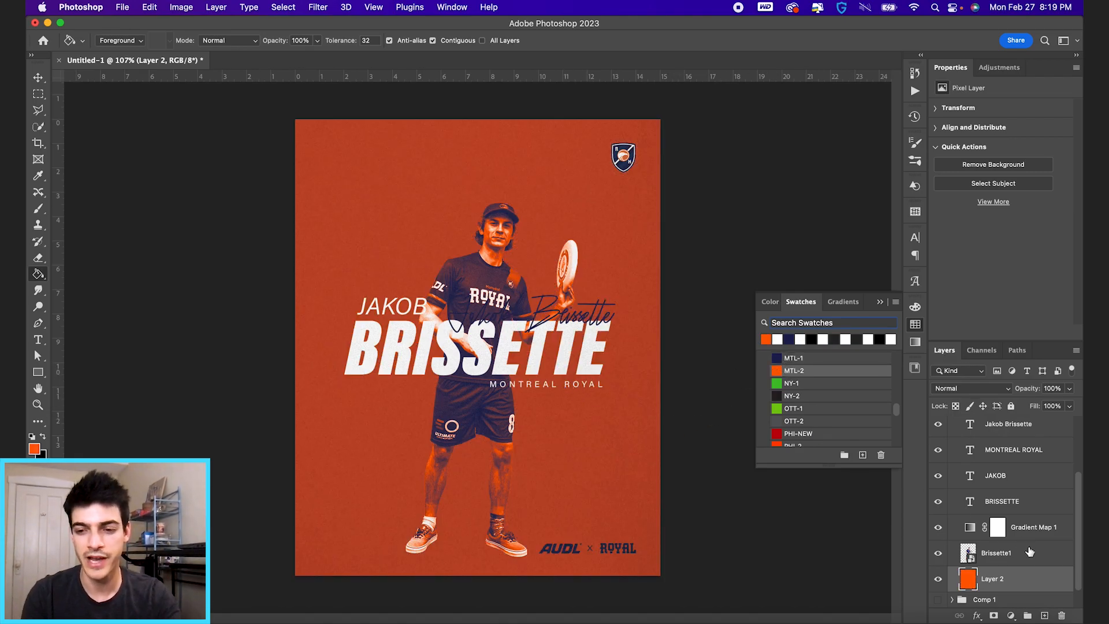
# Add a reversed radial Gradient Overlay to the orange layer in Overlay mode, with 62% opacity, 137° angle and 150% scale
pyautogui.click(977, 616)
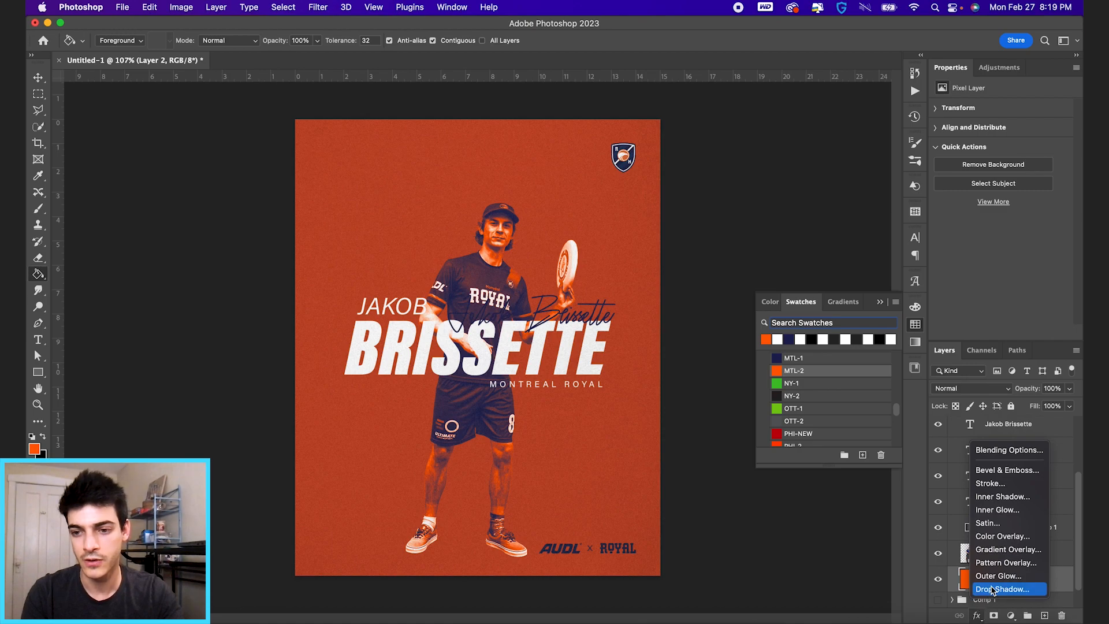
pyautogui.click(1002, 550)
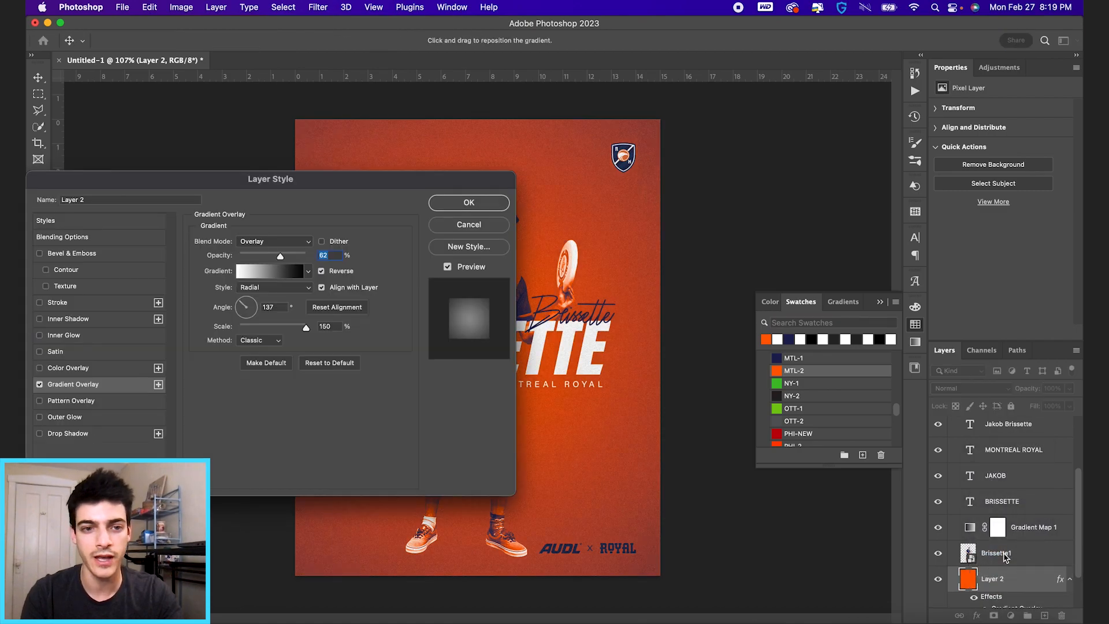
pyautogui.moveTo(329, 185); pyautogui.dragTo(740, 291)
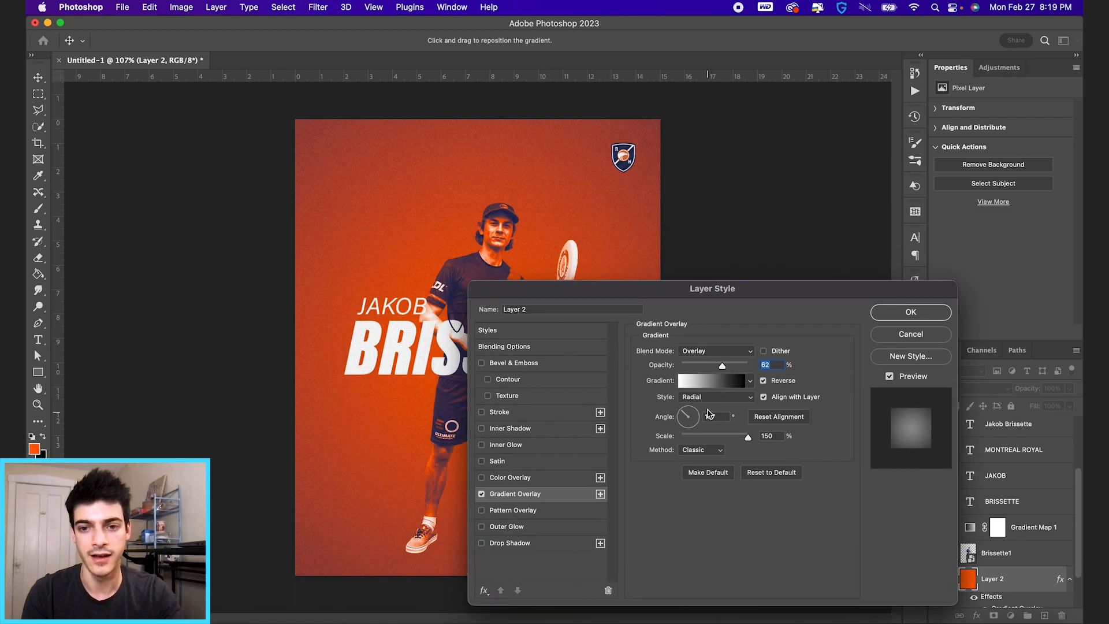
pyautogui.click(701, 386)
pyautogui.click(453, 298)
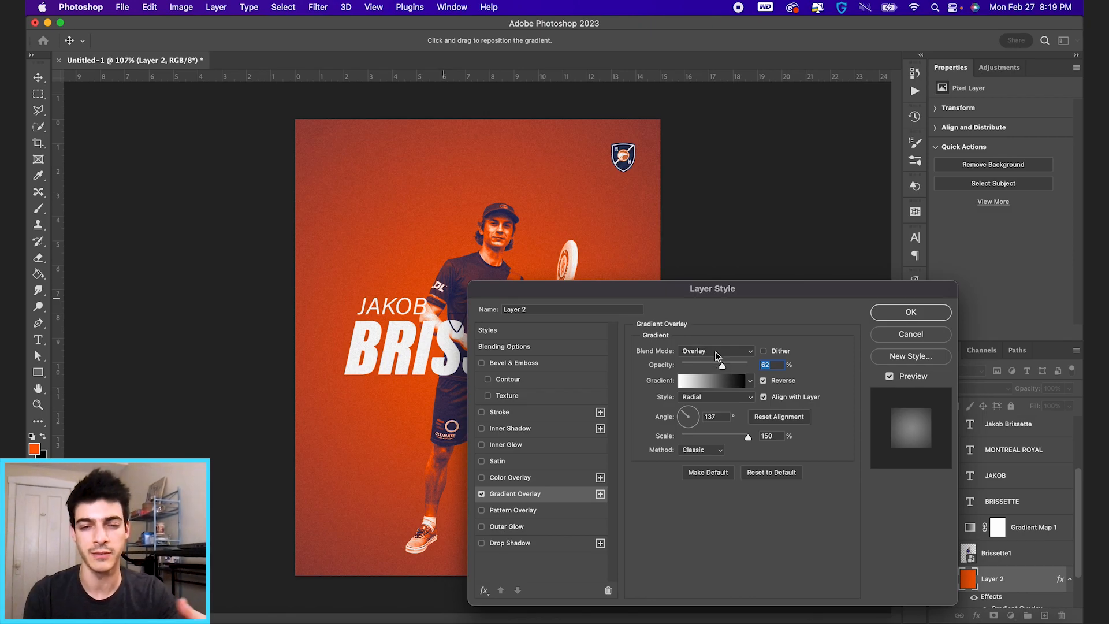
pyautogui.moveTo(750, 292); pyautogui.dragTo(890, 202)
pyautogui.press('Return')
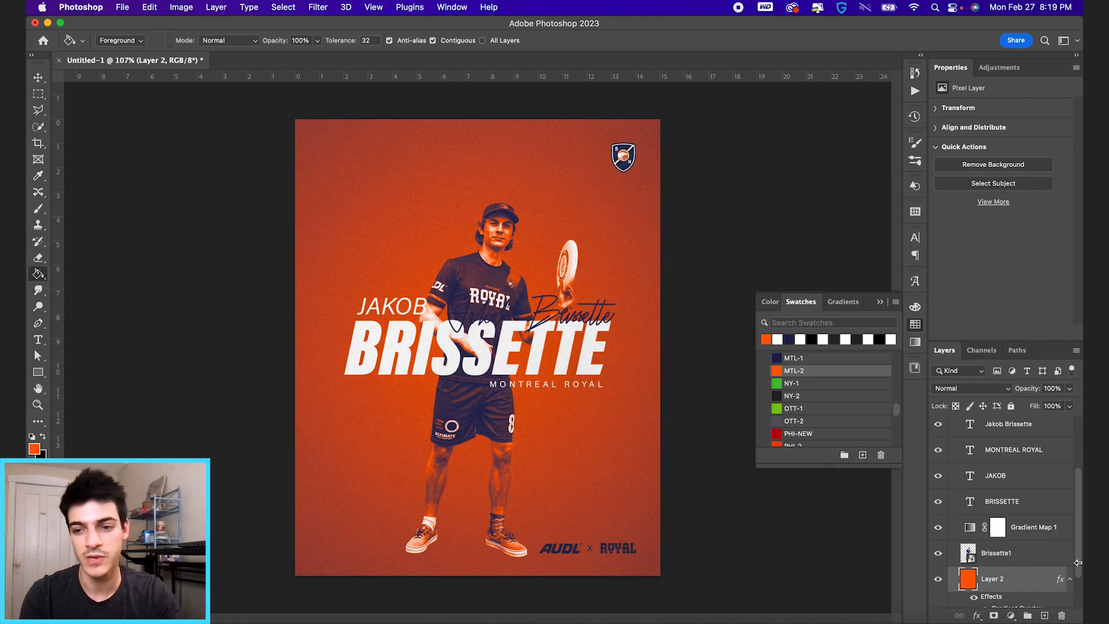
# Clip the gradient map to the player photo layer in Comp 2, and select the orange background layer
pyautogui.click(966, 534)
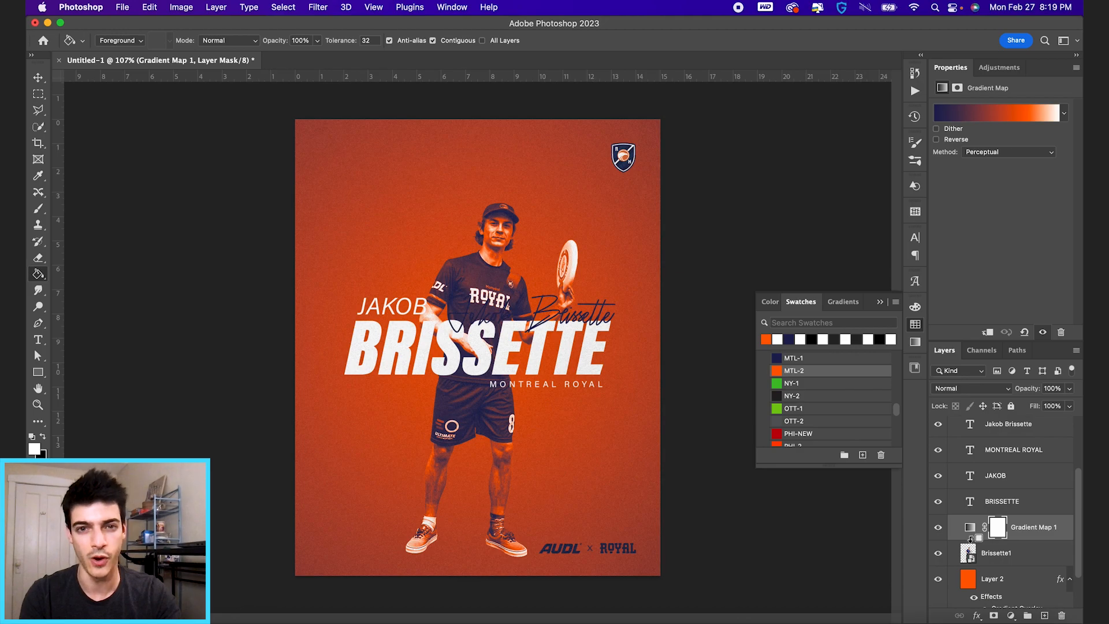
pyautogui.keyDown('alt'); pyautogui.click(971, 538); pyautogui.keyUp('alt')
pyautogui.click(990, 582)
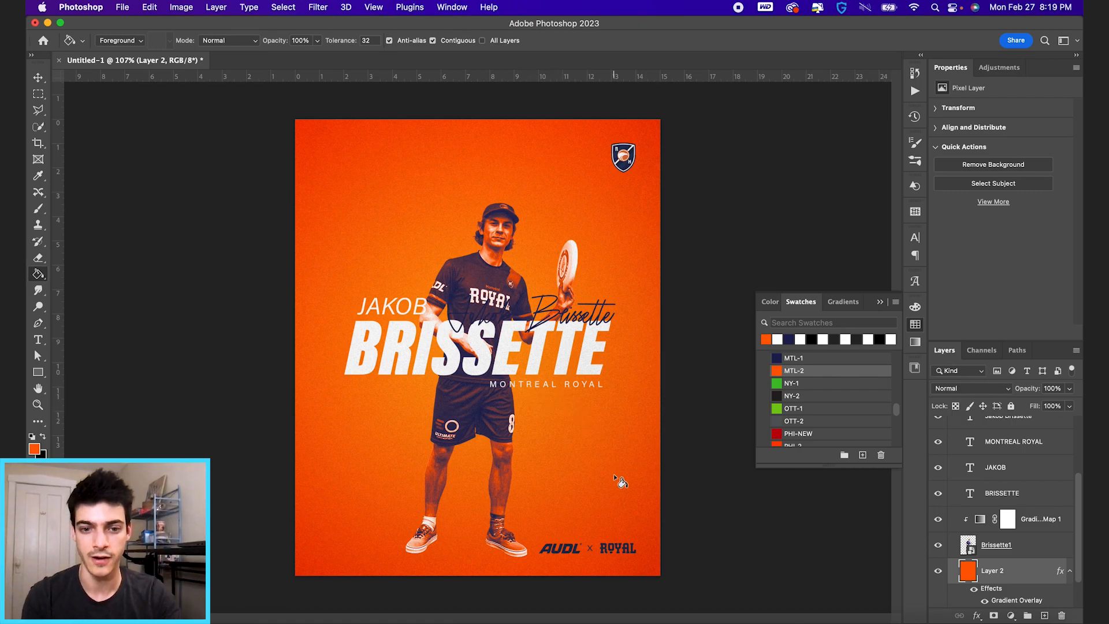
# Compare the player photo with and without the gradient map, and lower the gradient map's opacity to 31%
pyautogui.click(979, 525)
pyautogui.press('super+0')
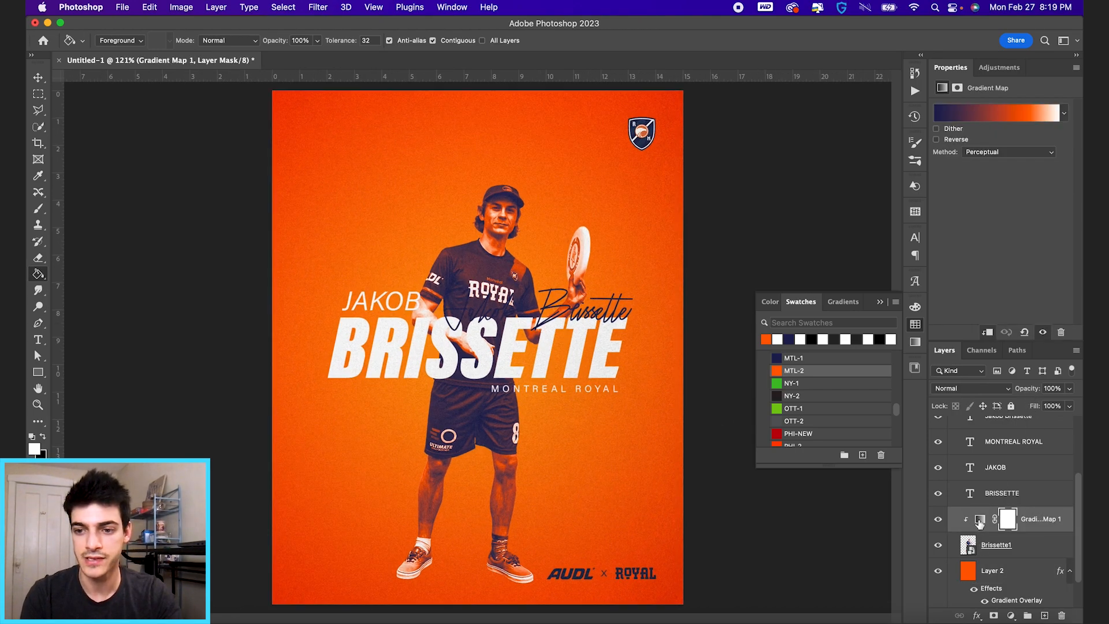
pyautogui.click(980, 518)
pyautogui.click(938, 519)
pyautogui.click(938, 518)
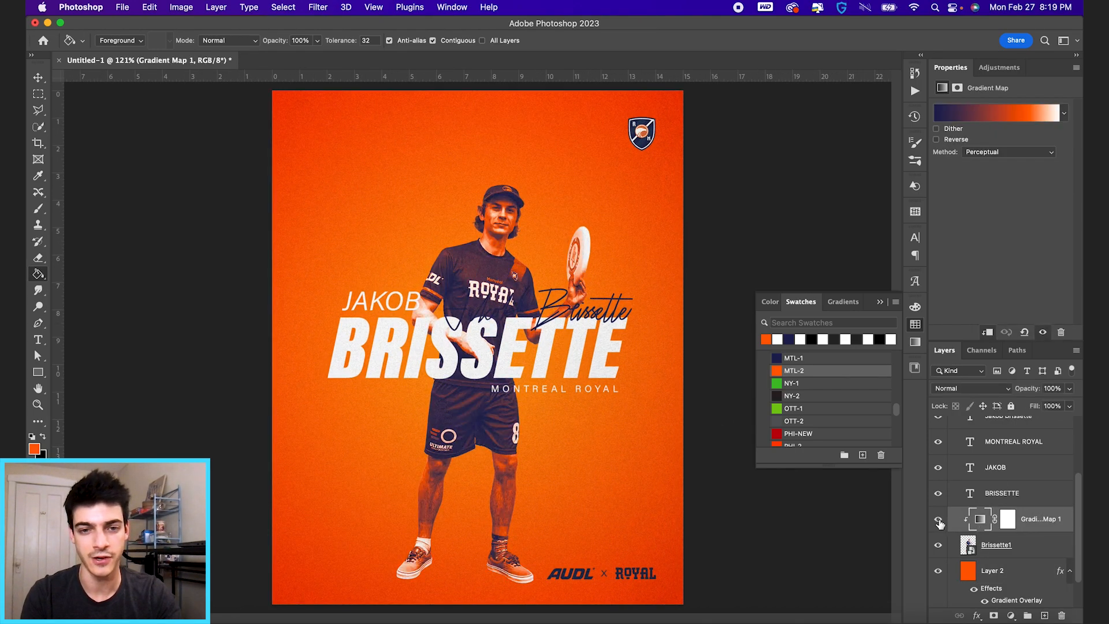
pyautogui.moveTo(1033, 394); pyautogui.dragTo(991, 394)
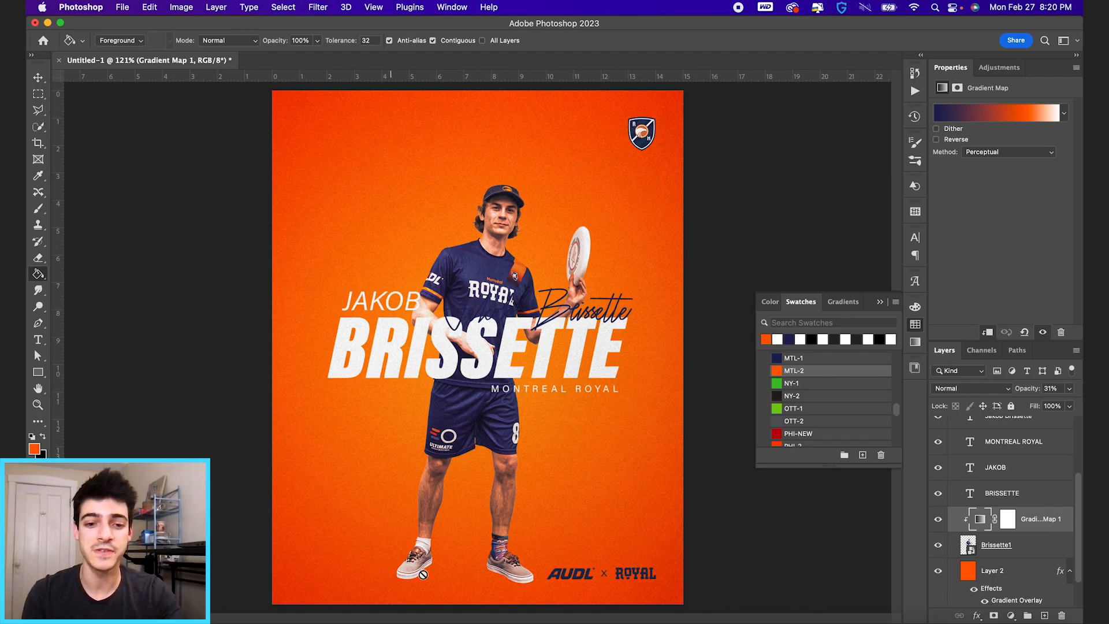
# Create a new layer above the orange background layer and paint a single soft black dab beside the player's legs
pyautogui.click(993, 575)
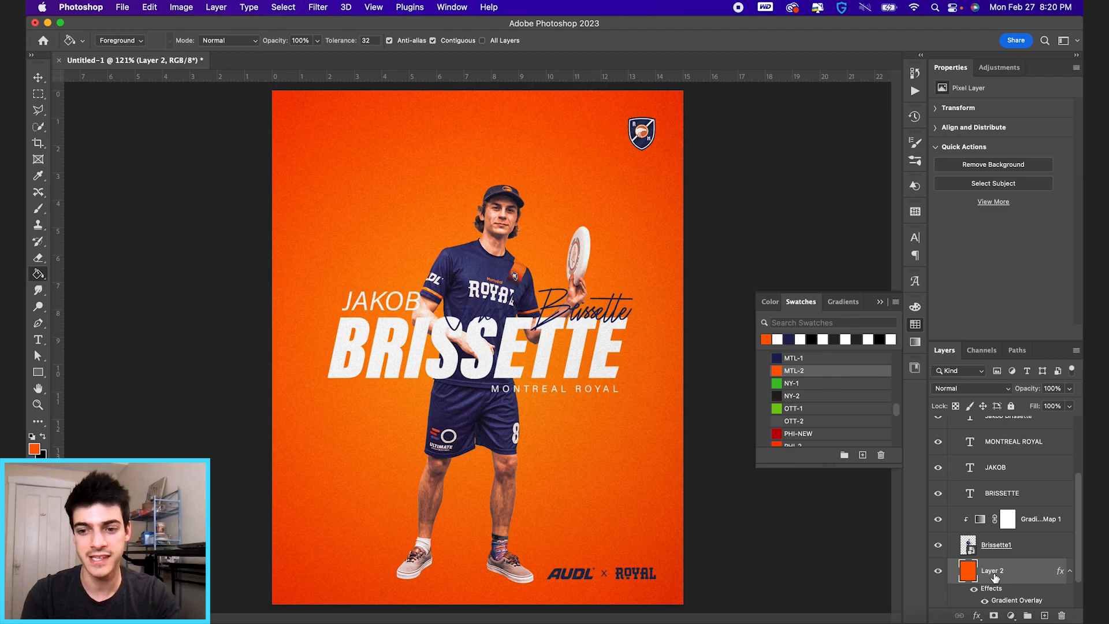
pyautogui.press('super+shift+alt+n')
pyautogui.press('b')
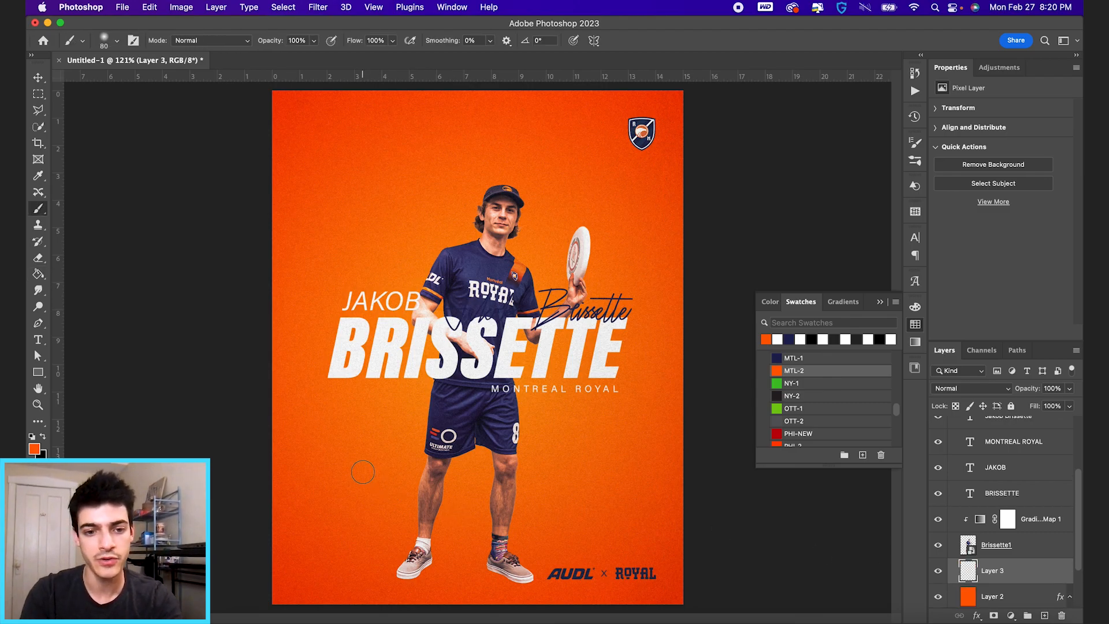
pyautogui.press('d')
pyautogui.click(356, 468)
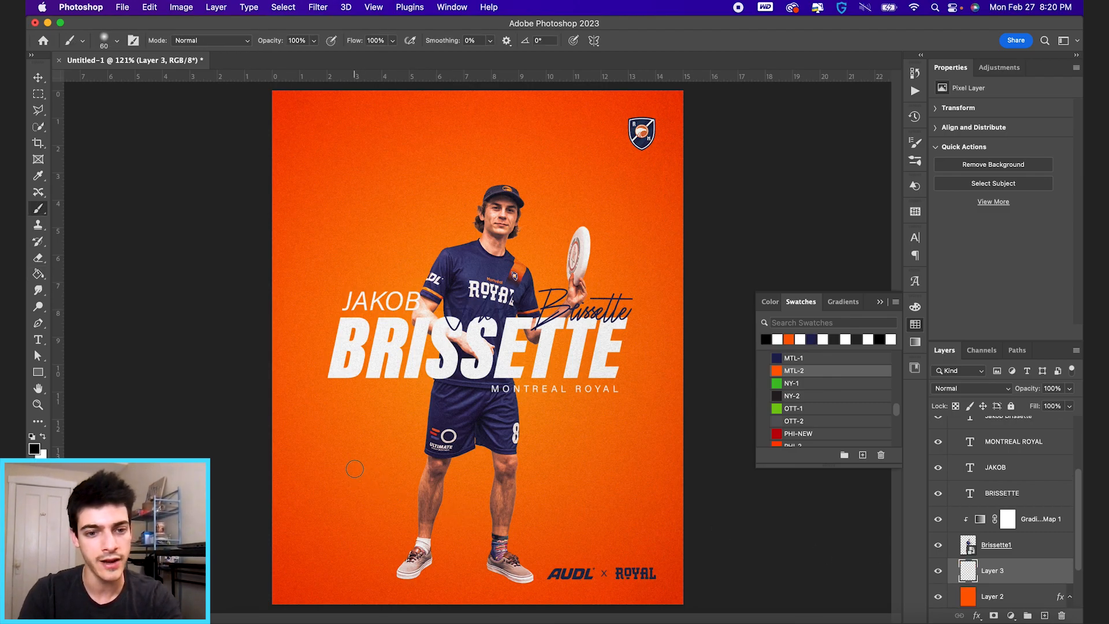
# Stretch the black dab into an oval shadow, about 323% wide and 129% high, rotated about -33°
pyautogui.press('super+t')
pyautogui.moveTo(356, 448)
pyautogui.mouseDown()
pyautogui.moveTo(415, 466)
pyautogui.moveTo(358, 450)
pyautogui.mouseUp()
pyautogui.moveTo(440, 460); pyautogui.dragTo(428, 409)
pyautogui.moveTo(362, 480); pyautogui.dragTo(374, 487)
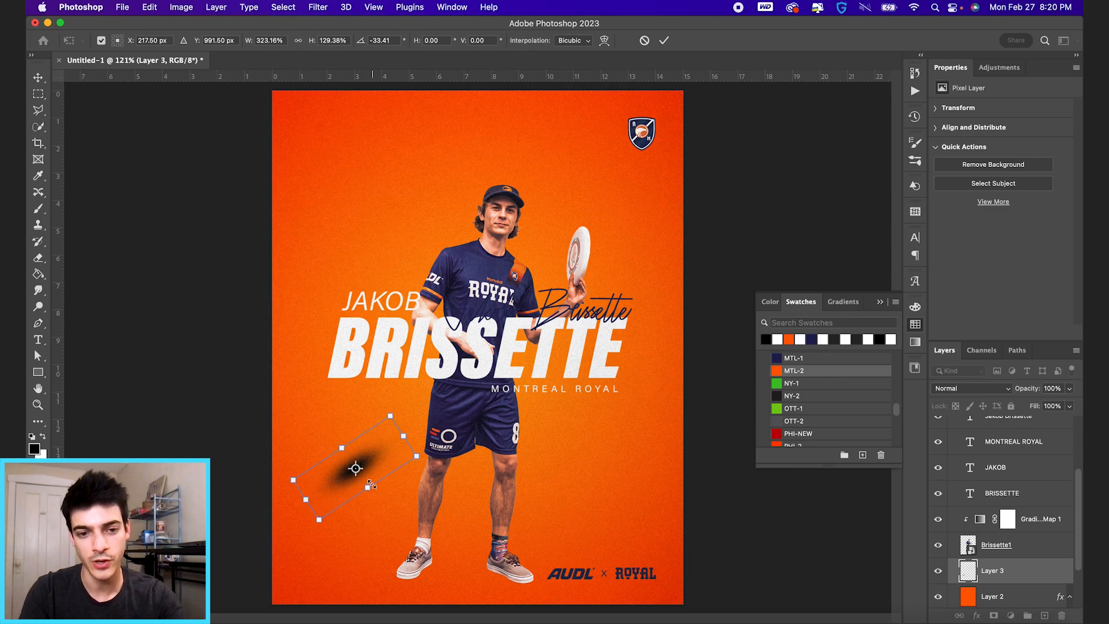
pyautogui.press('Return')
# Place the shadow beneath the shoe on the poster's left side and scale it to about 93%
pyautogui.moveTo(392, 433); pyautogui.dragTo(463, 535)
pyautogui.hotkey('ctrl', 't')
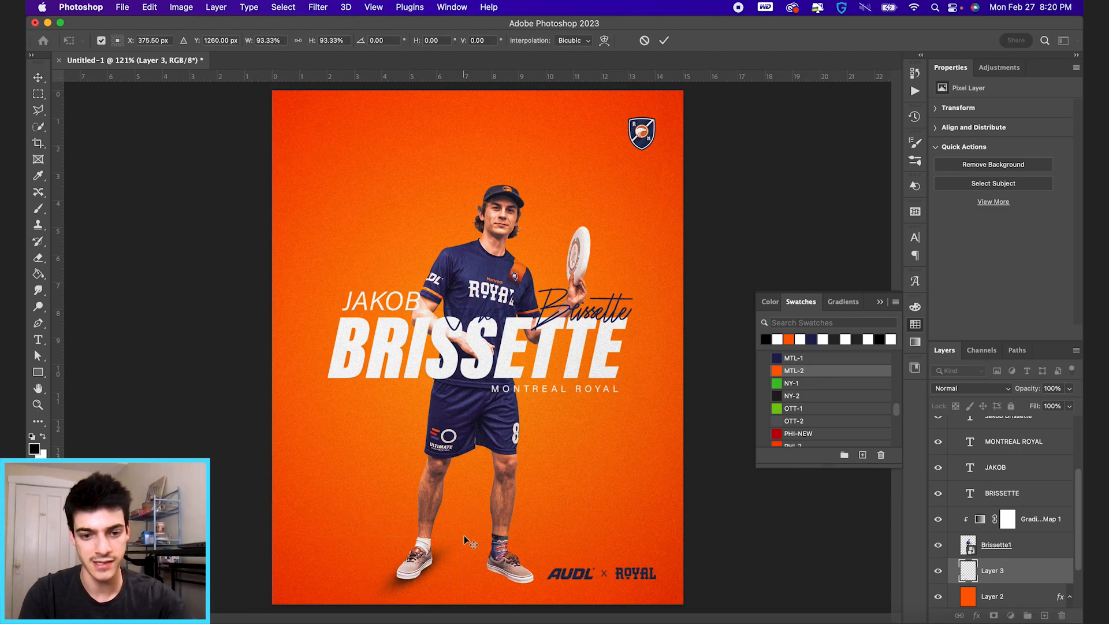
pyautogui.press('Return')
# Duplicate the shadow beneath the other shoe, rotating it about -120° and stretching its height to about 126%
pyautogui.moveTo(435, 552); pyautogui.dragTo(480, 494)
pyautogui.press('super+t')
pyautogui.moveTo(542, 550); pyautogui.dragTo(549, 546)
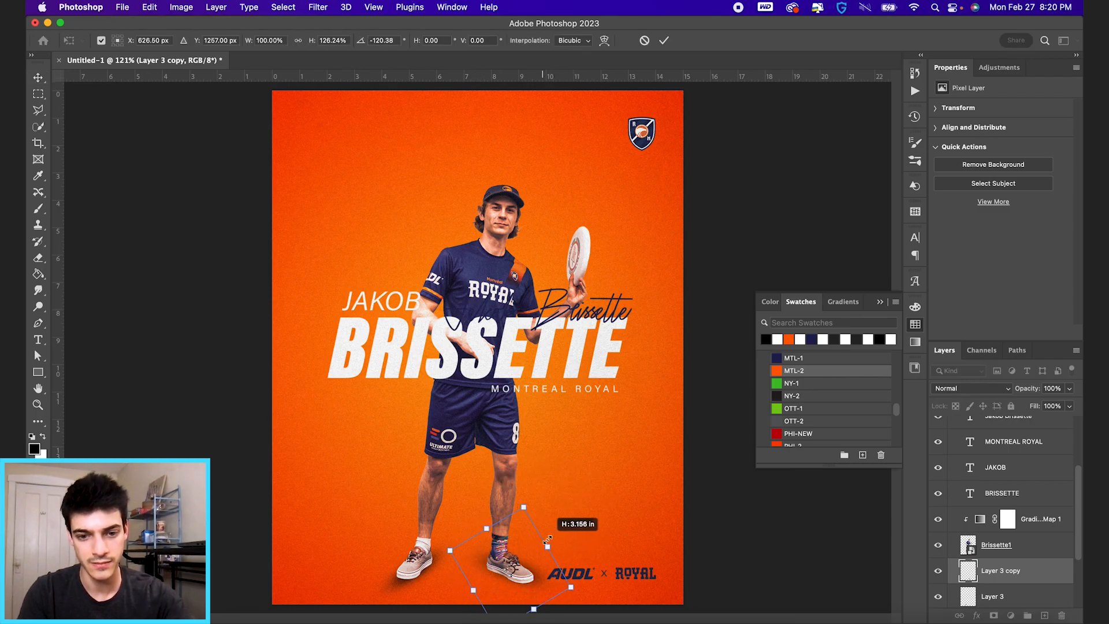
pyautogui.press('Return')
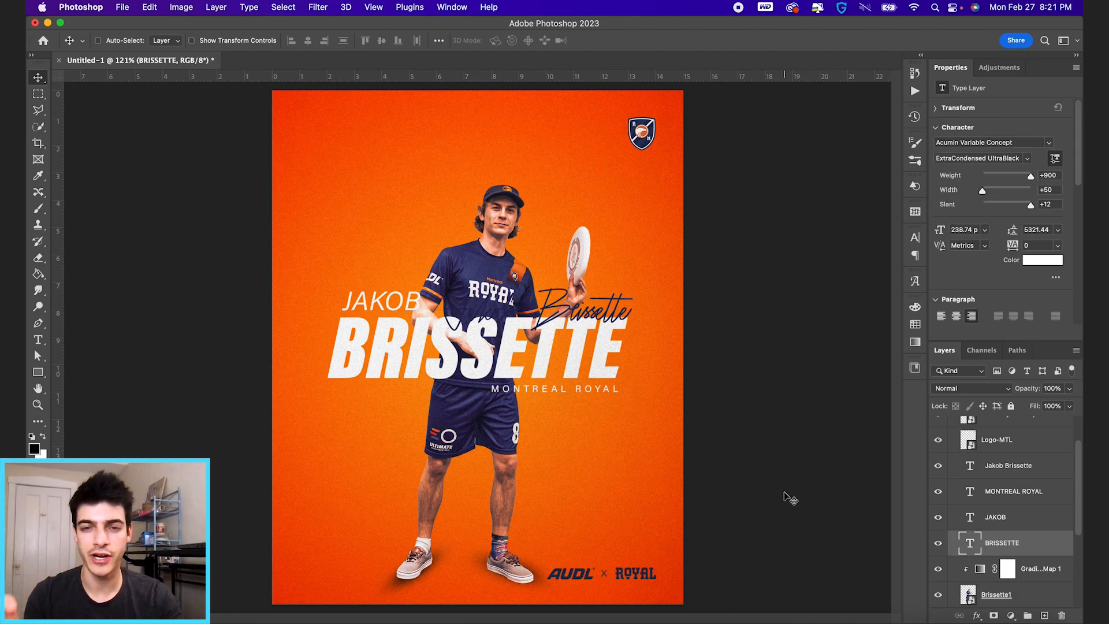
# Group the four name and team text layers and move the group beneath the player photo
pyautogui.keyDown('shift'); pyautogui.click(1012, 473); pyautogui.keyUp('shift')
pyautogui.click(1028, 617)
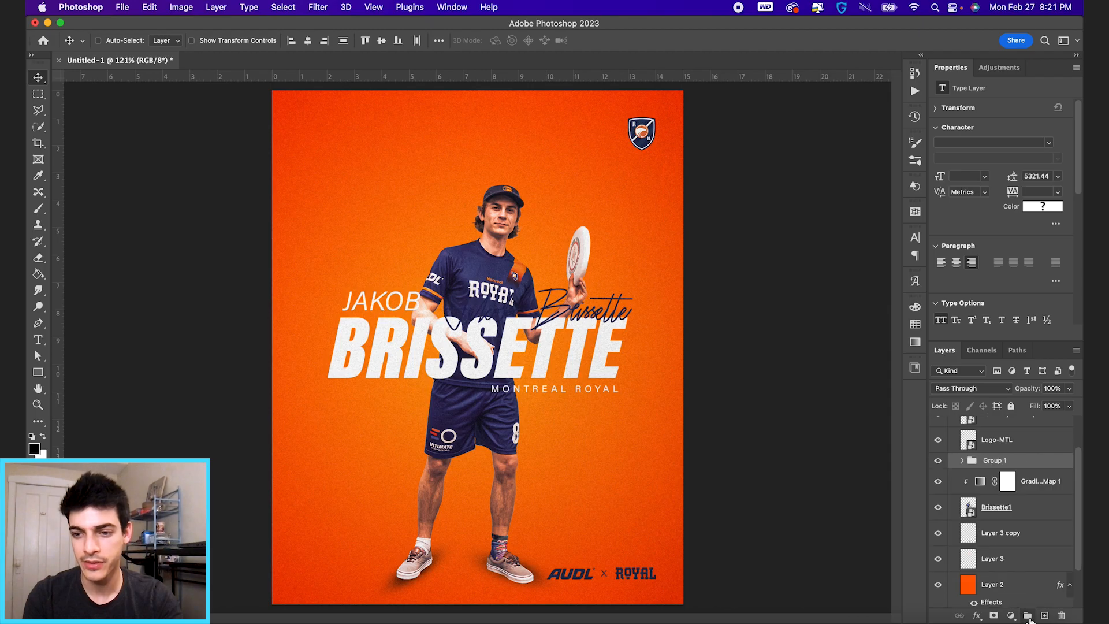
pyautogui.moveTo(974, 461); pyautogui.dragTo(988, 519)
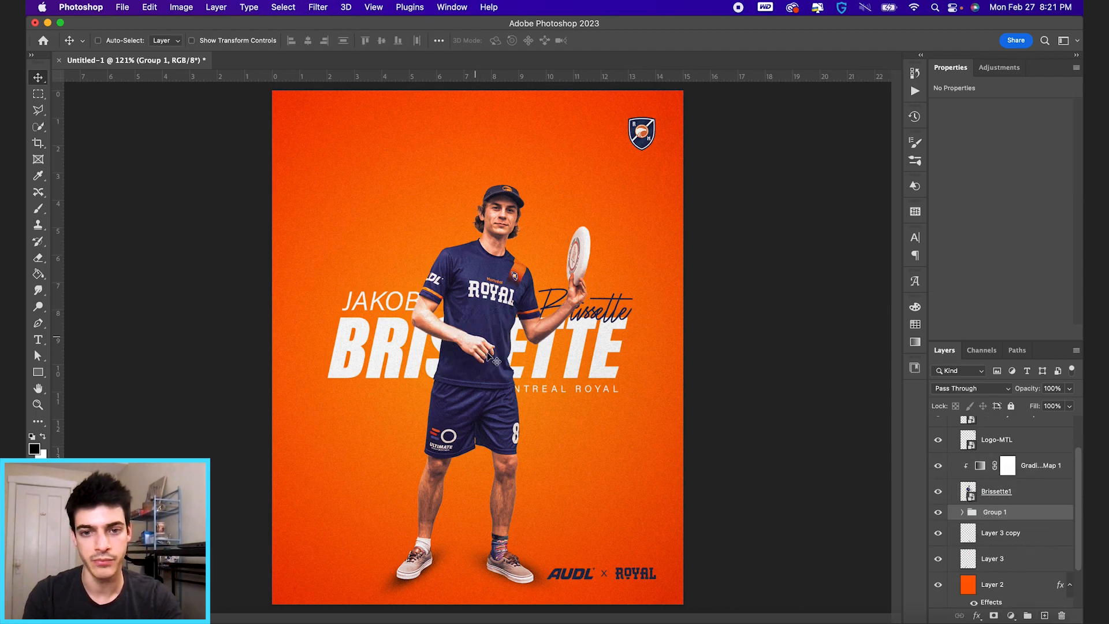
# Scale the text group up to about 116% and centre it horizontally on the canvas
pyautogui.press('super+t')
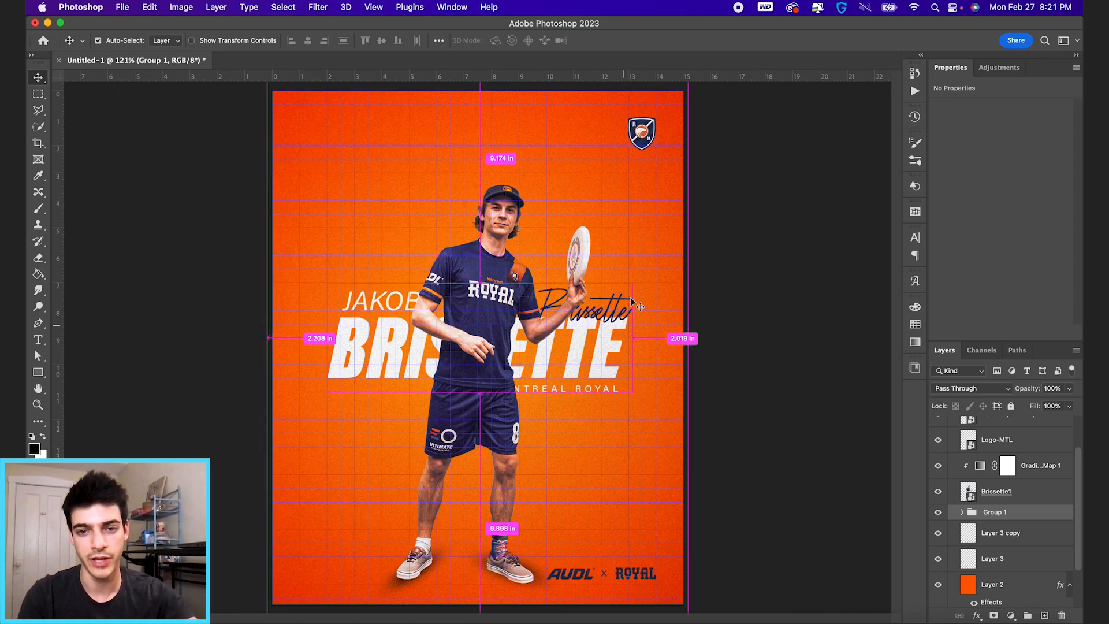
pyautogui.moveTo(637, 277); pyautogui.dragTo(655, 270)
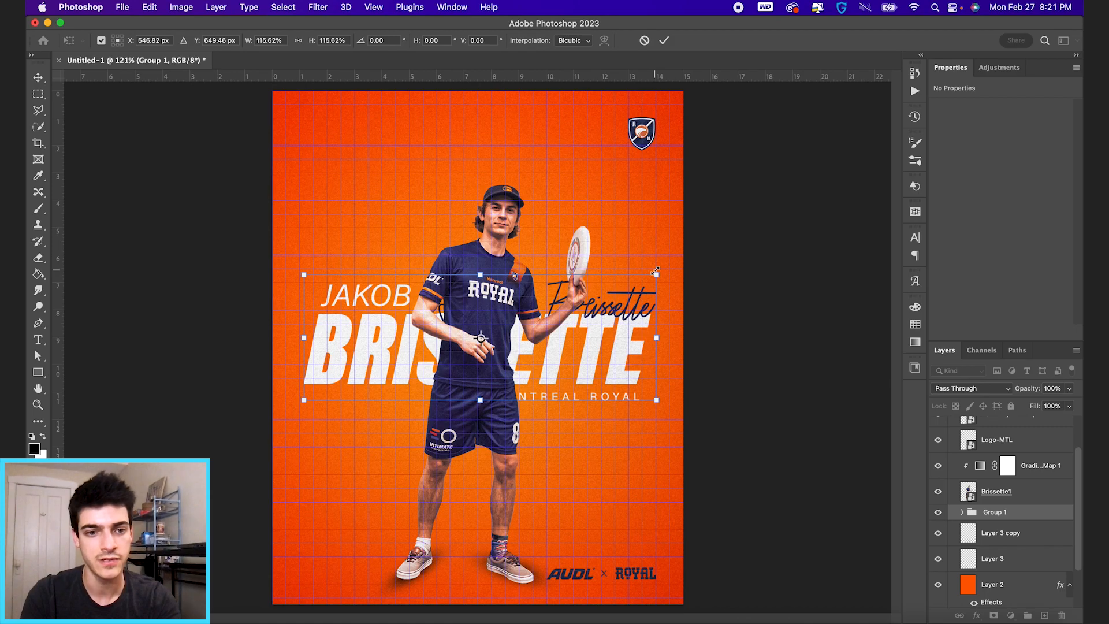
pyautogui.press('Return')
pyautogui.press('super+a')
pyautogui.click(308, 40)
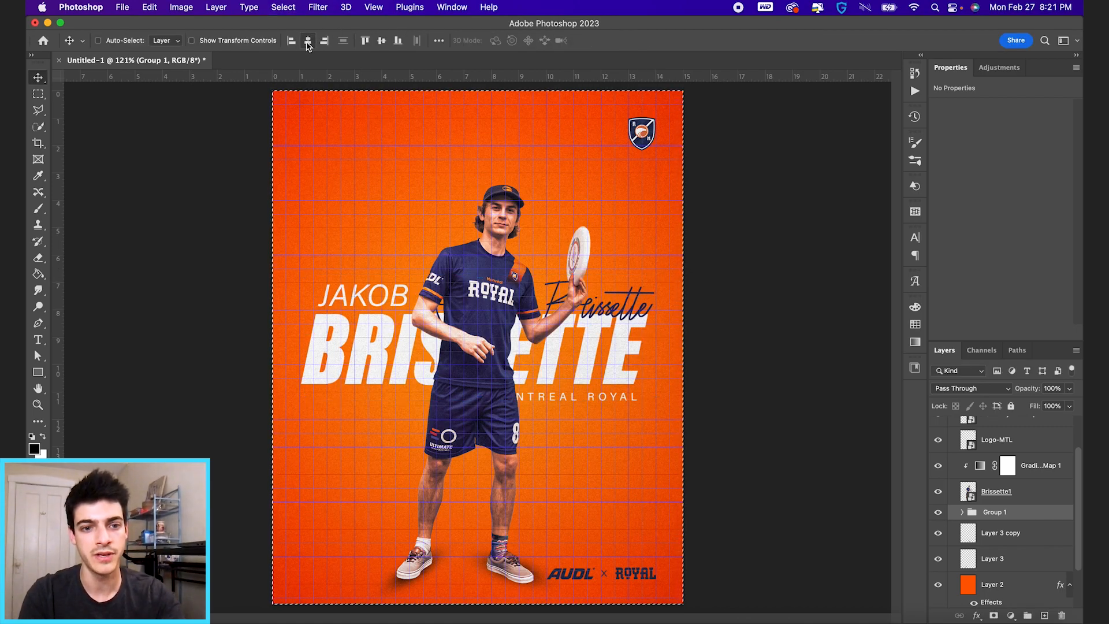
pyautogui.press('super+d')
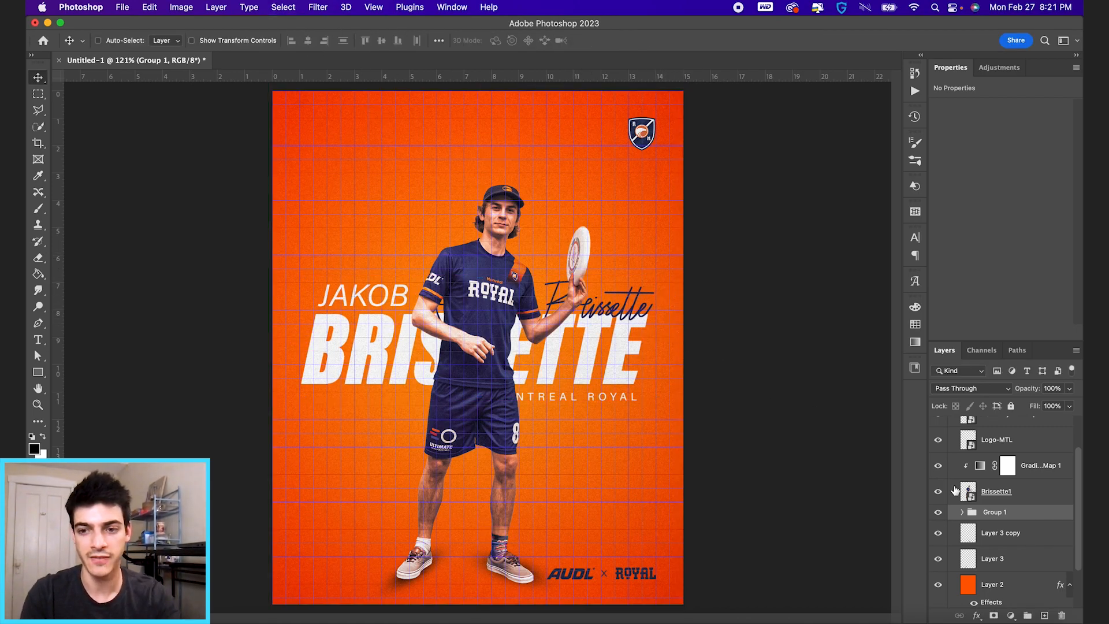
pyautogui.press('super+apostrophe')
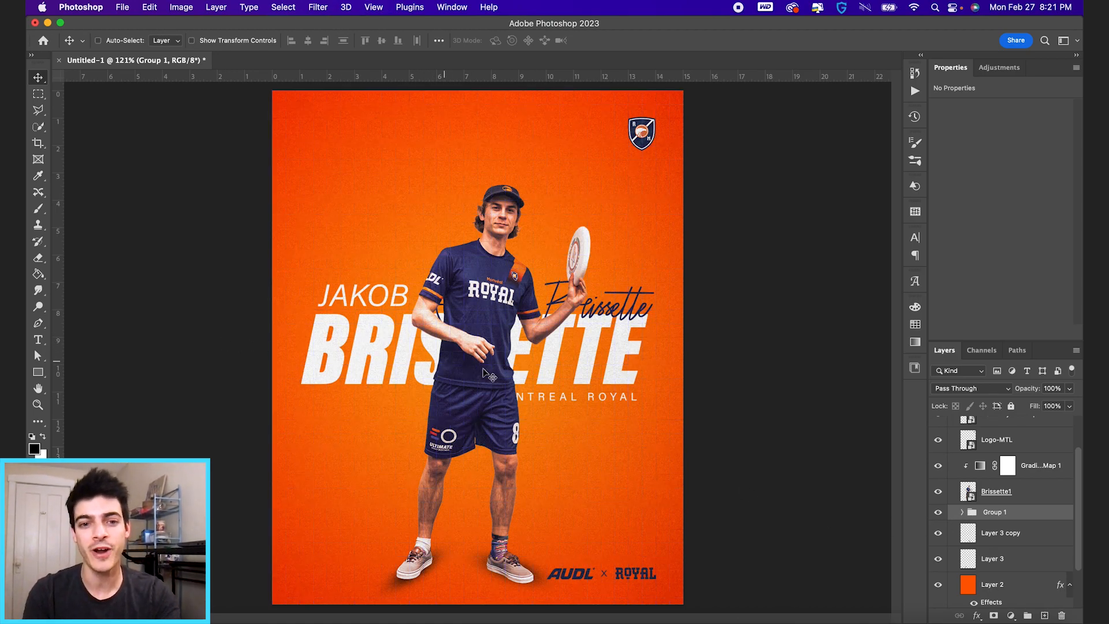
# Duplicate the large surname text layer out of the group and place the copy above the gradient map
pyautogui.click(960, 513)
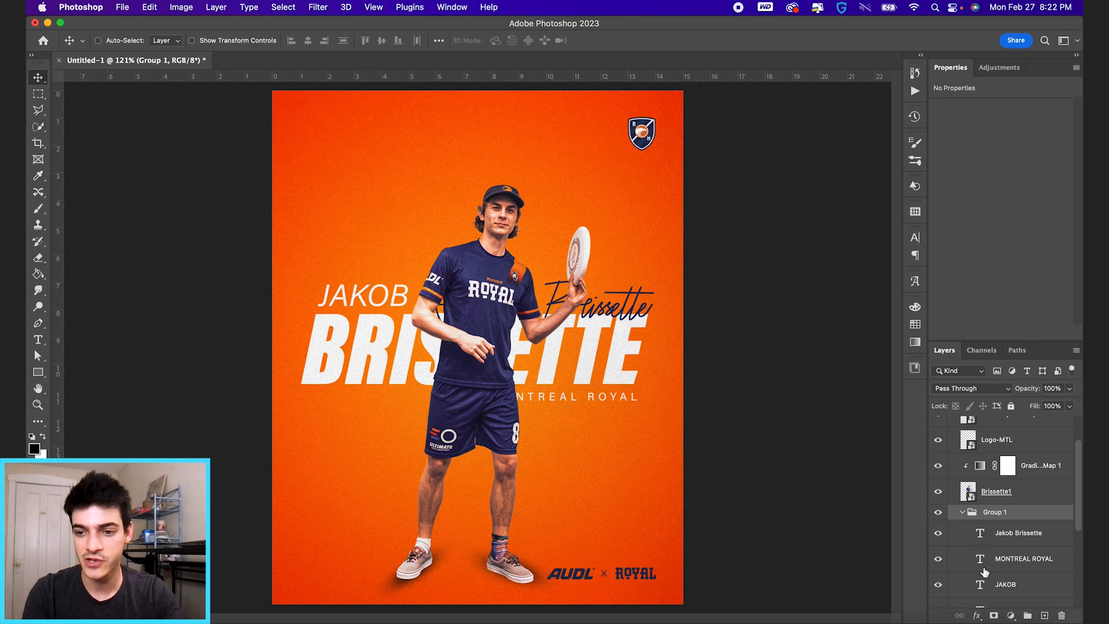
pyautogui.scroll(-1, 968, 580)
pyautogui.click(939, 584)
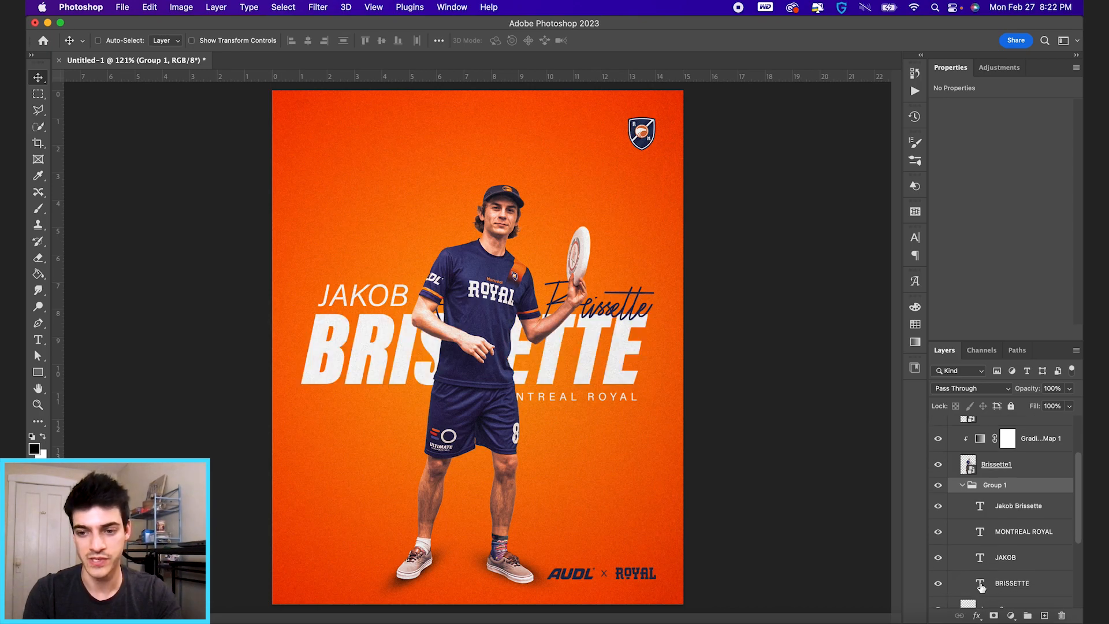
pyautogui.moveTo(977, 587); pyautogui.dragTo(971, 493)
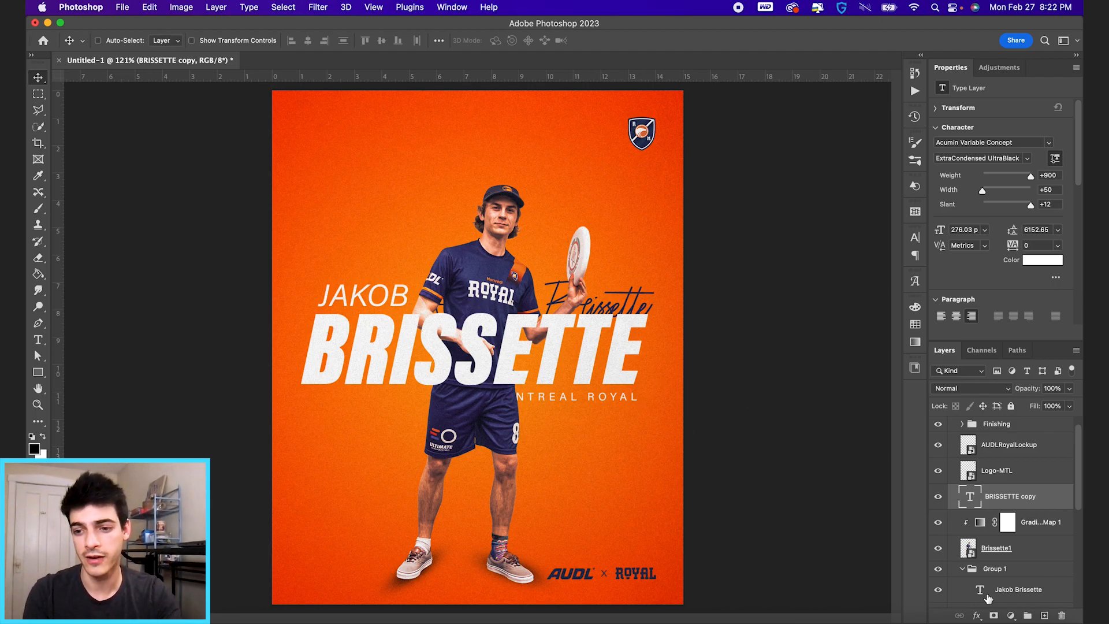
# Turn the surname copy into an outline with a 1 px white inside stroke and 0% fill
pyautogui.click(977, 616)
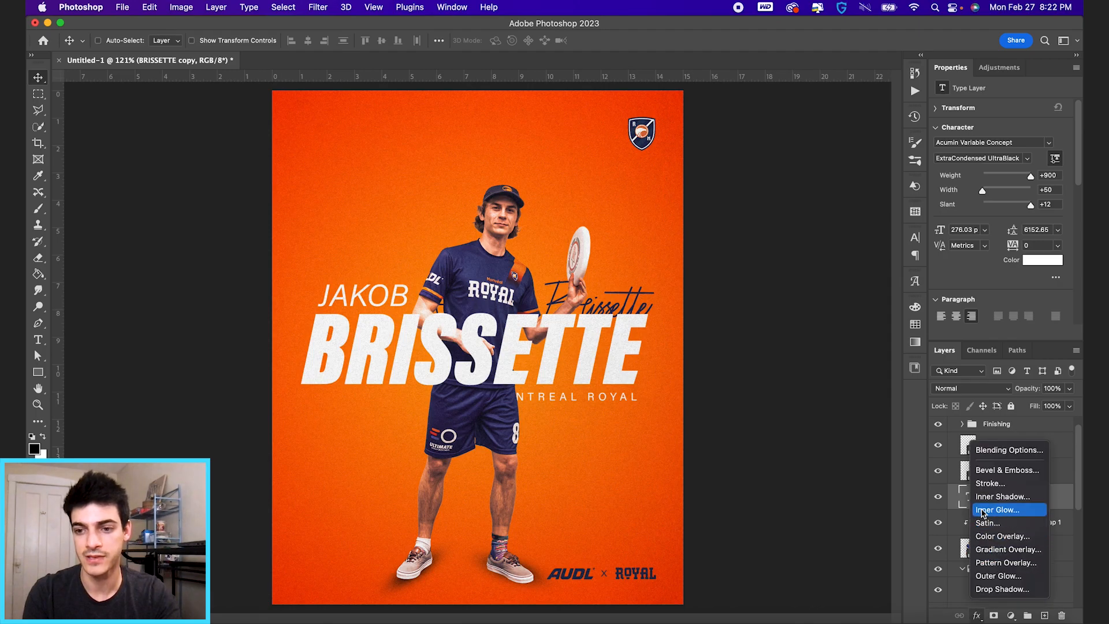
pyautogui.click(989, 485)
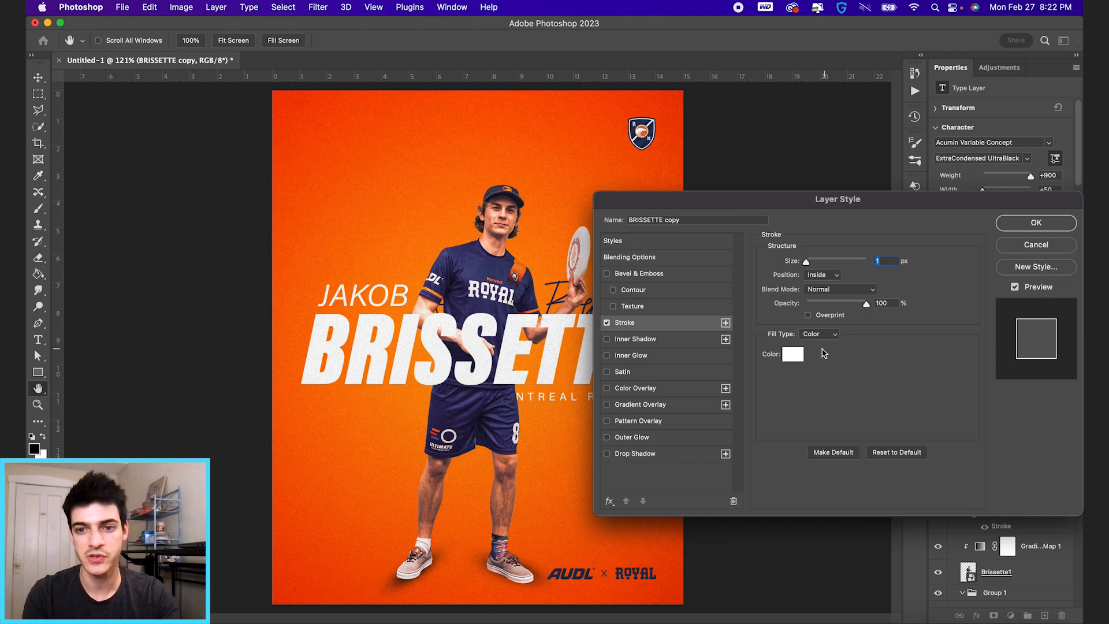
pyautogui.click(1036, 222)
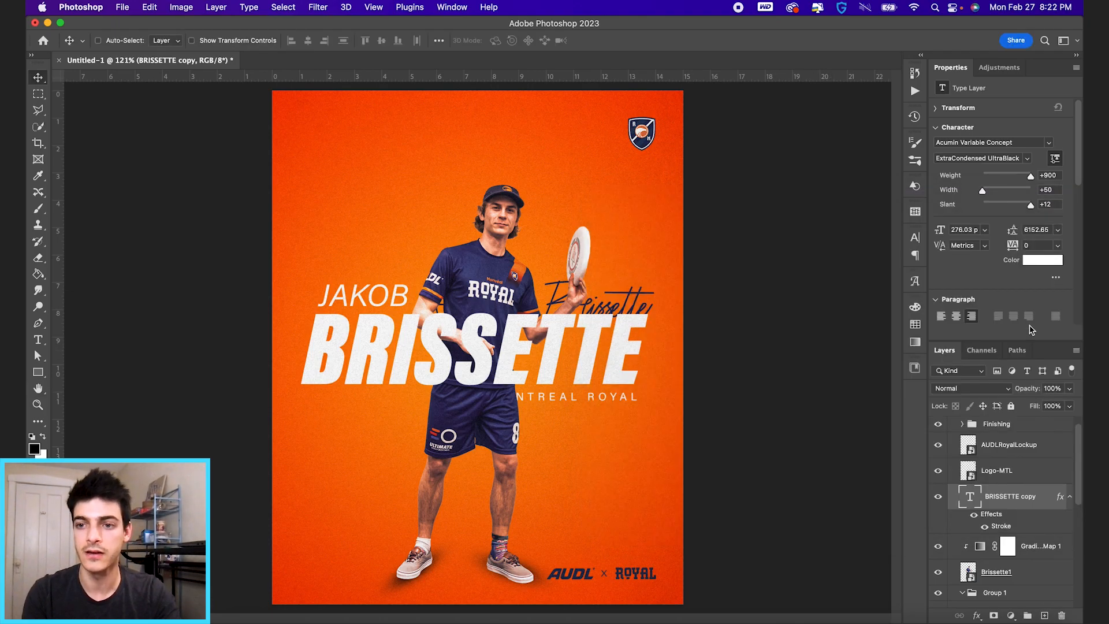
pyautogui.moveTo(1036, 409); pyautogui.dragTo(452, 430)
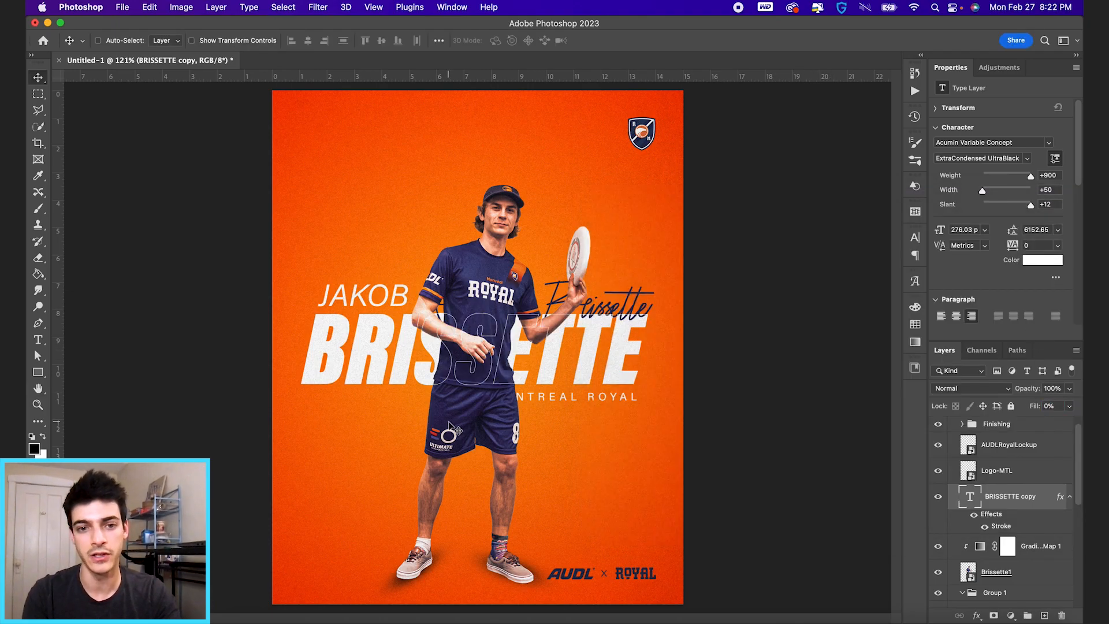
# Scale the MONTREAL ROYAL text down to about 20 pt so it clears the player's body, and nudge it left
pyautogui.scroll(3, 483, 349)
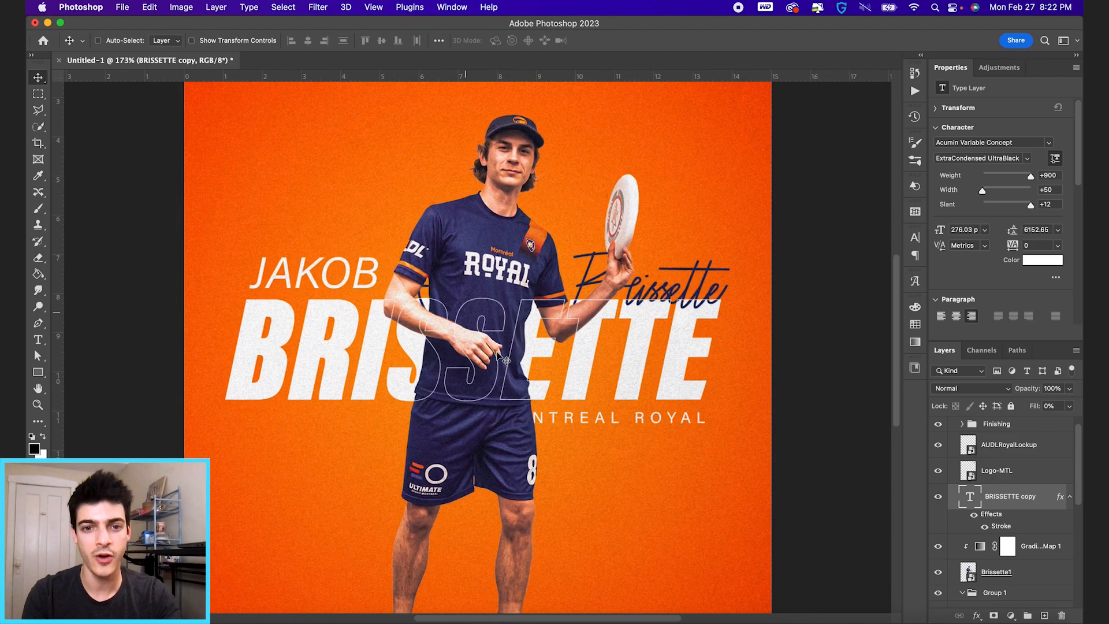
pyautogui.scroll(-3, 453, 386)
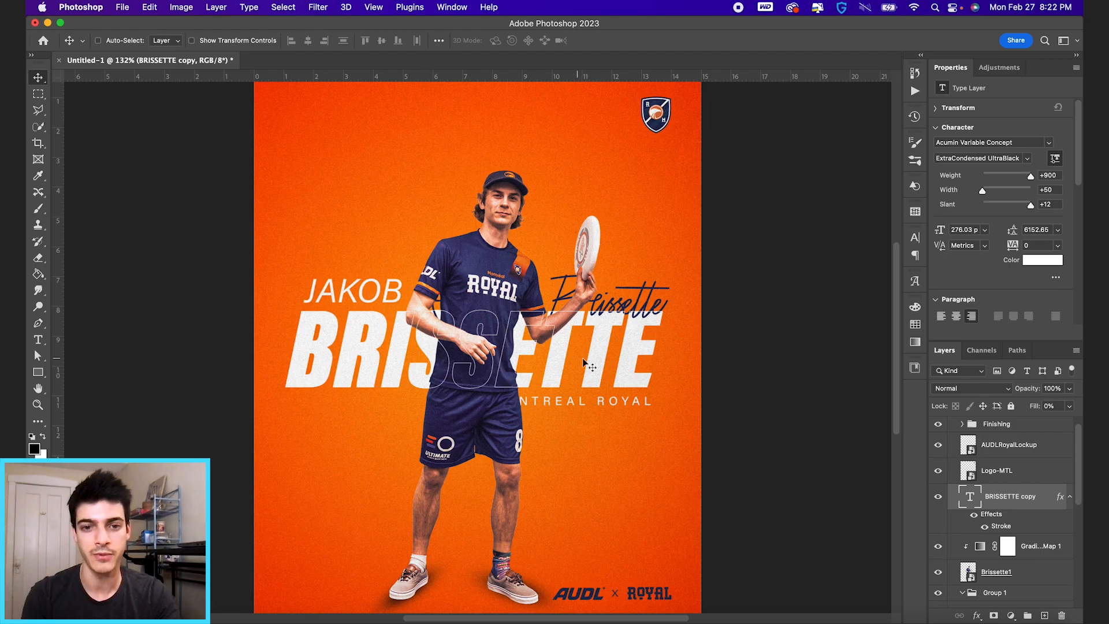
pyautogui.scroll(-2, 589, 375)
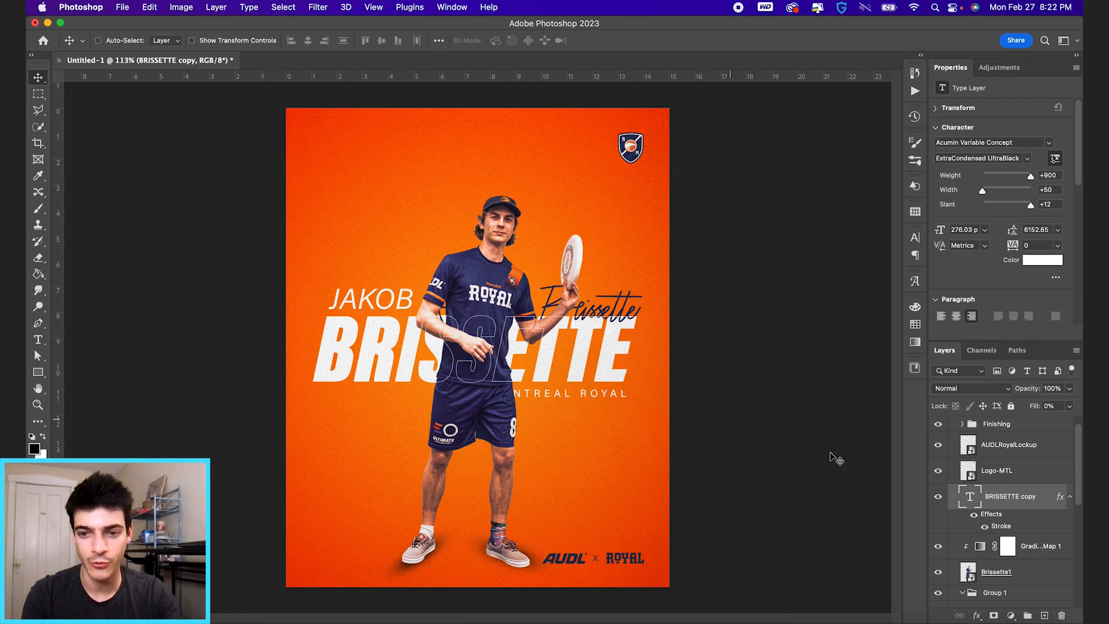
pyautogui.scroll(-3, 984, 515)
pyautogui.scroll(-1, 982, 515)
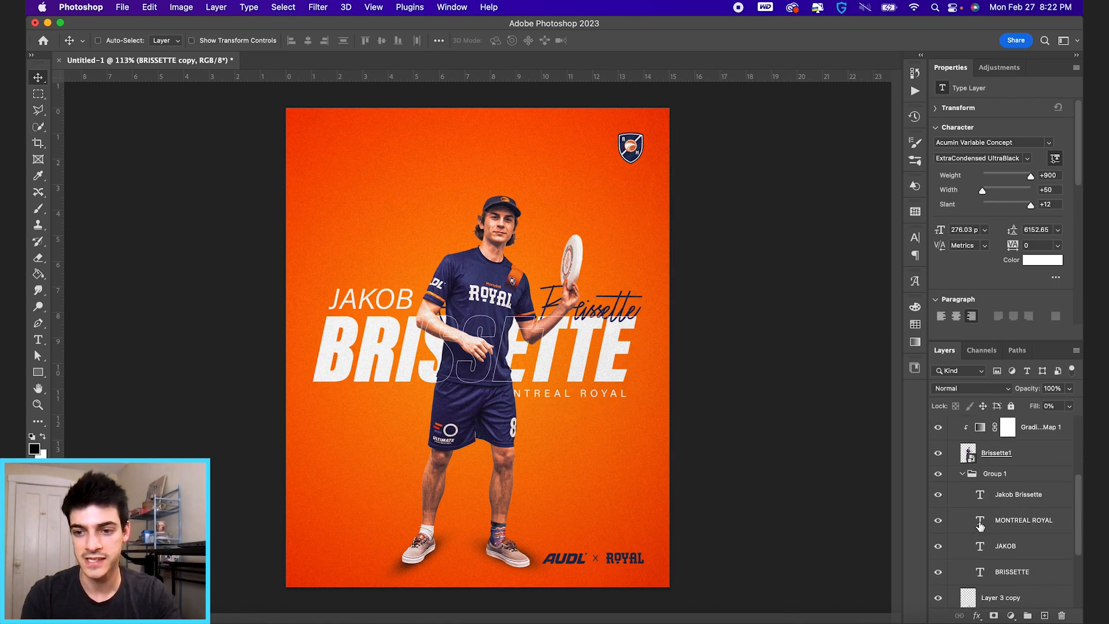
pyautogui.click(982, 524)
pyautogui.press('super+t')
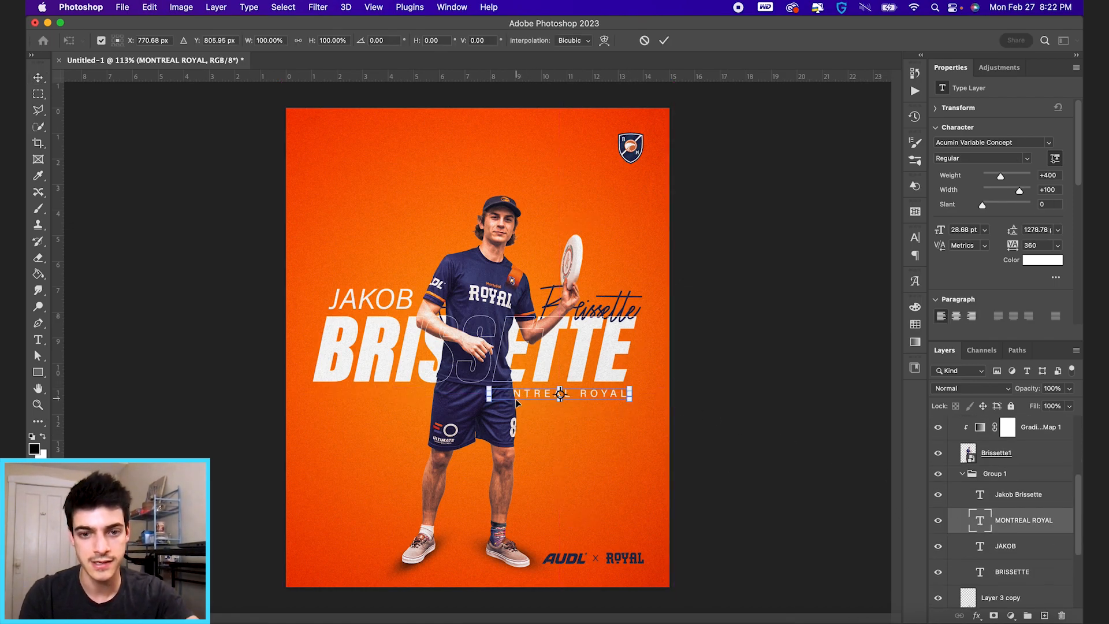
pyautogui.moveTo(486, 400); pyautogui.dragTo(528, 393)
pyautogui.press('Return')
pyautogui.hotkey('shift', 'Left')
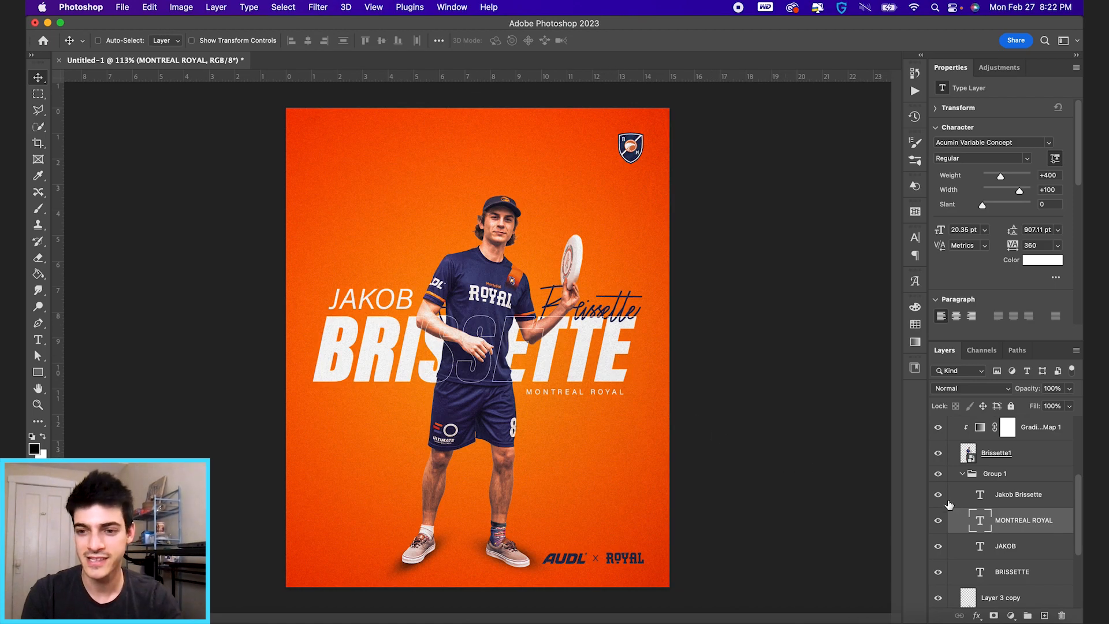
# Scale the signature text down to about 88 pt and place it over the lower-left edge of the large surname
pyautogui.click(981, 498)
pyautogui.hotkey('ctrl', 't')
pyautogui.moveTo(651, 278); pyautogui.dragTo(634, 283)
pyautogui.press('Return')
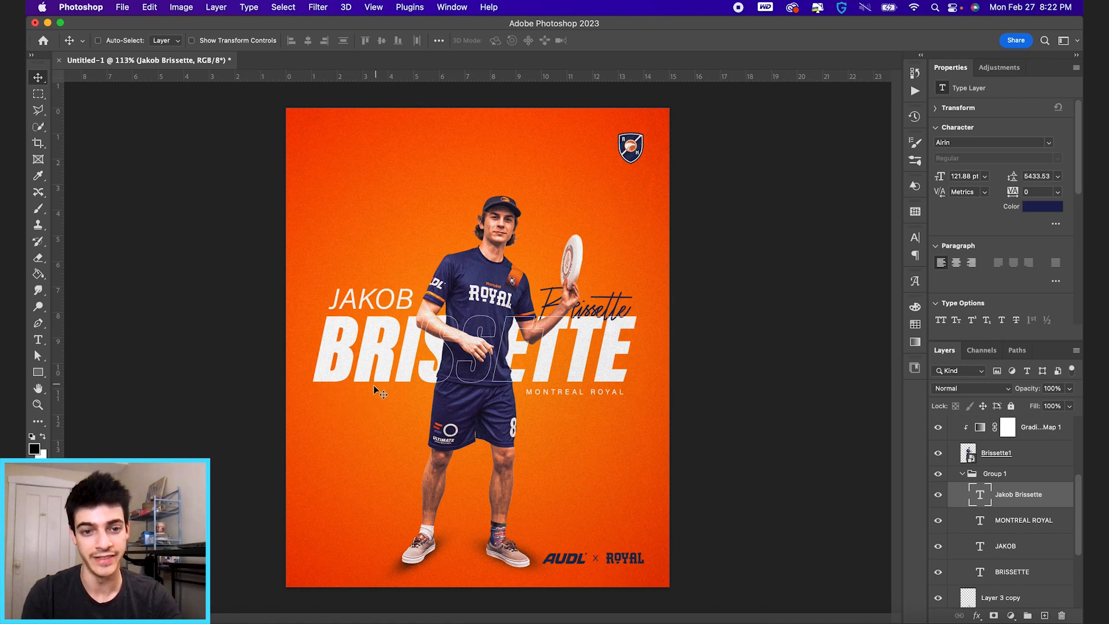
pyautogui.moveTo(651, 313); pyautogui.dragTo(435, 404)
pyautogui.hotkey('ctrl', 't')
pyautogui.press('Return')
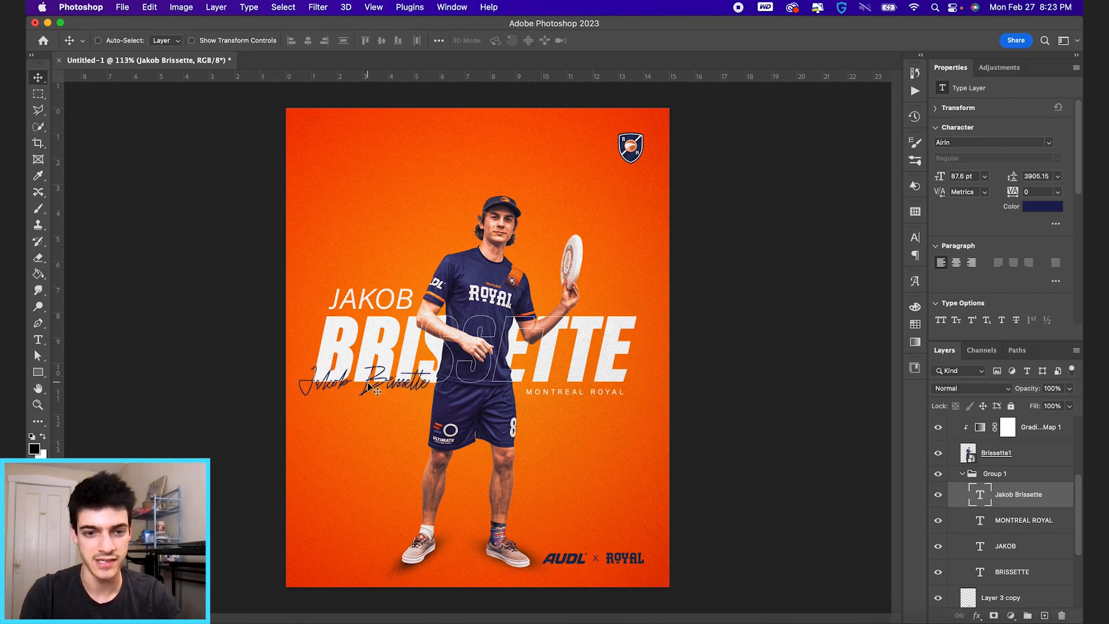
# Move the signature layer above the outlined surname copy and enlarge the signature to about 93 pt
pyautogui.scroll(5, 377, 392)
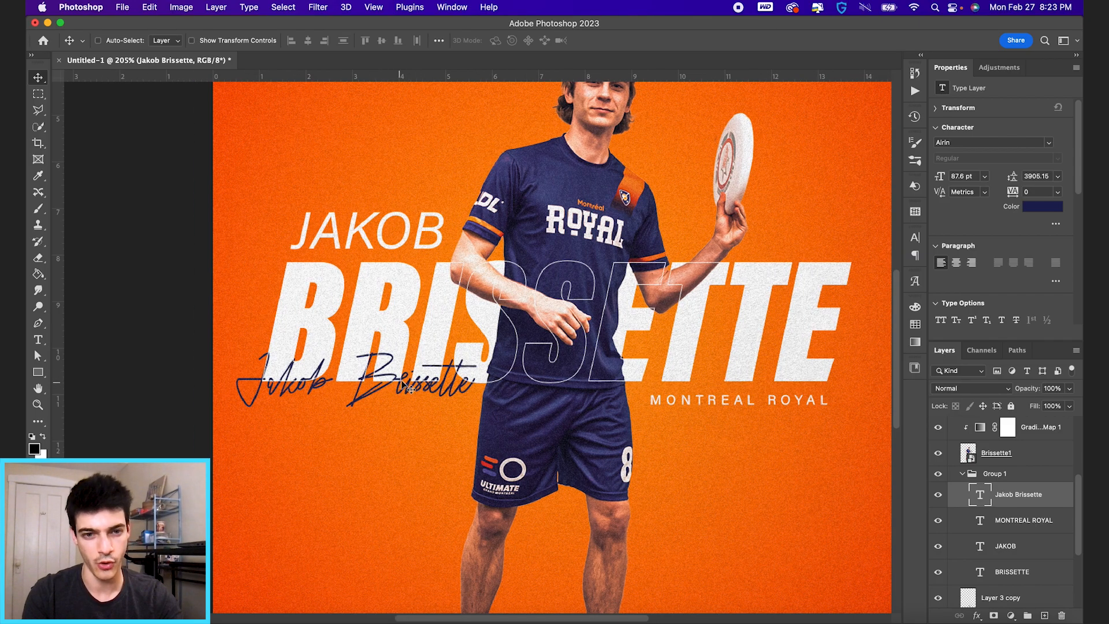
pyautogui.moveTo(987, 489)
pyautogui.mouseDown()
pyautogui.moveTo(998, 460)
pyautogui.moveTo(1002, 475)
pyautogui.moveTo(992, 447)
pyautogui.mouseUp()
pyautogui.scroll(-3, 451, 351)
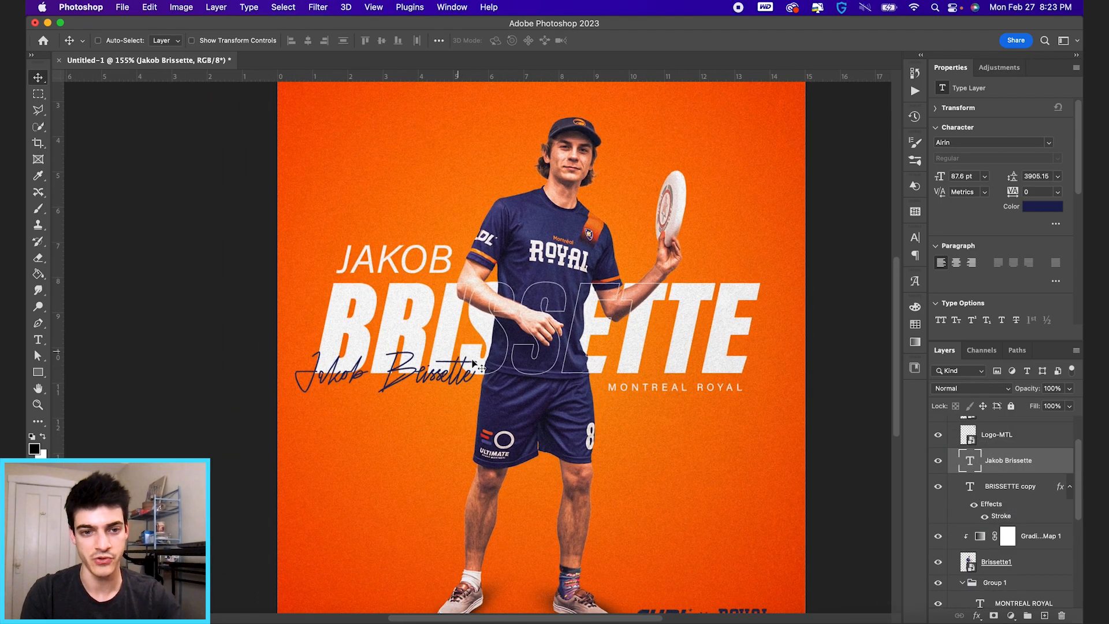
pyautogui.press('super+t')
pyautogui.moveTo(471, 348)
pyautogui.mouseDown()
pyautogui.moveTo(480, 344)
pyautogui.moveTo(479, 359)
pyautogui.mouseUp()
pyautogui.press('Return')
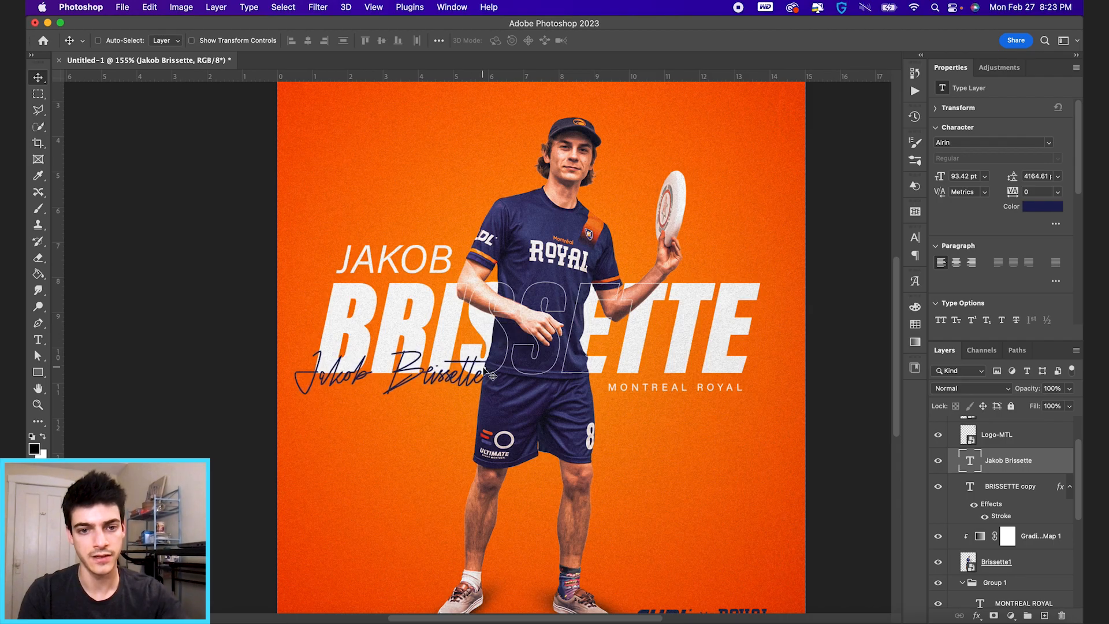
# Delete the Logo-MTL crest from the poster's upper corner
pyautogui.scroll(-3, 491, 372)
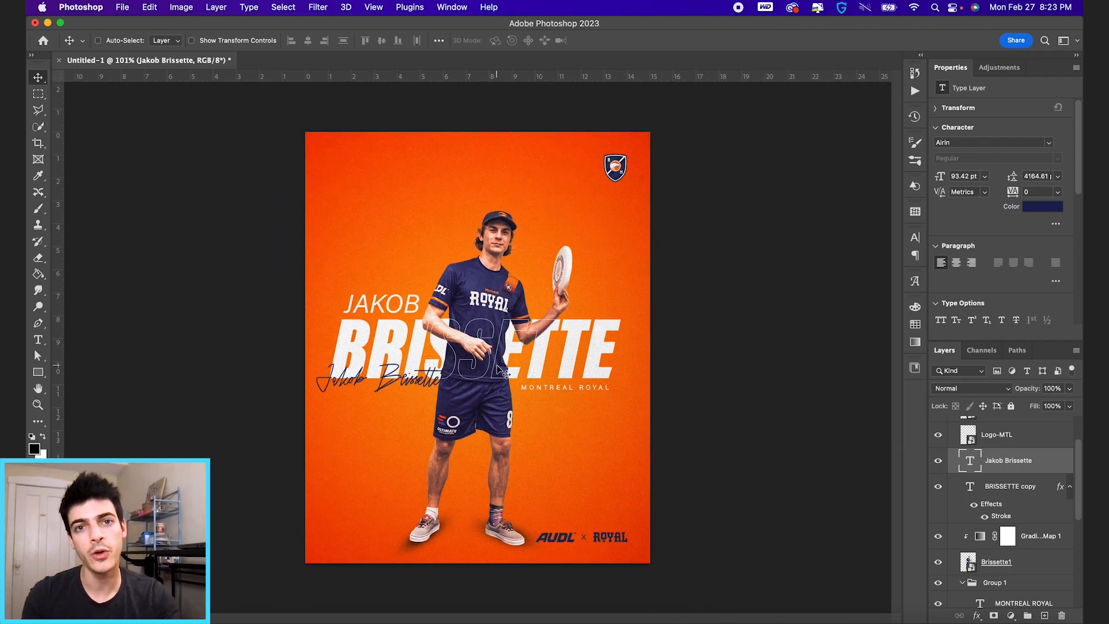
pyautogui.click(1003, 442)
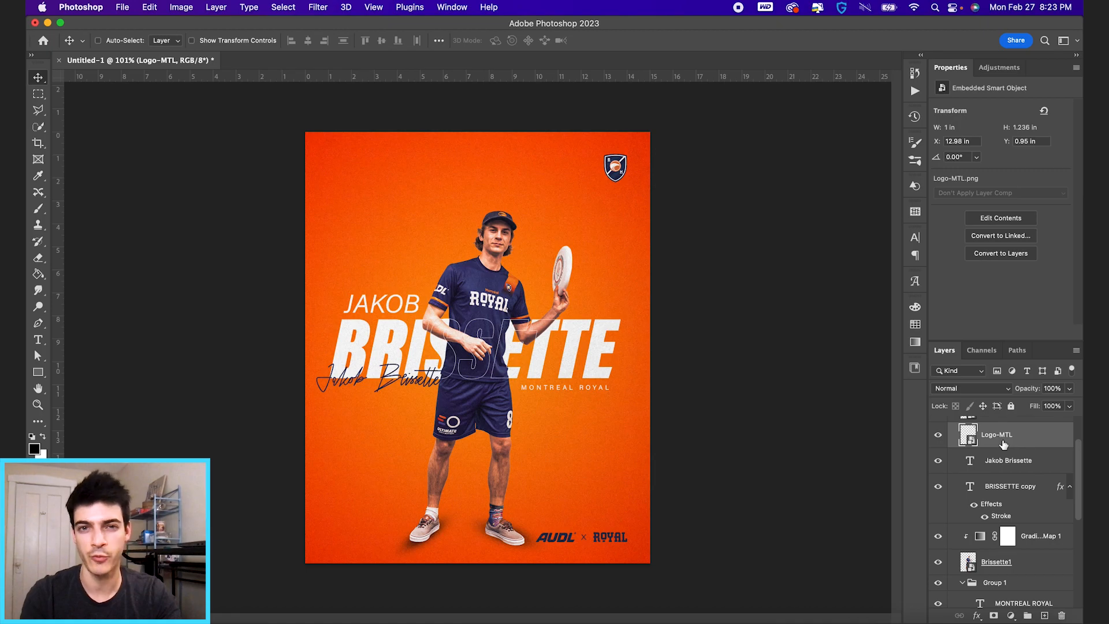
pyautogui.press('BackSpace')
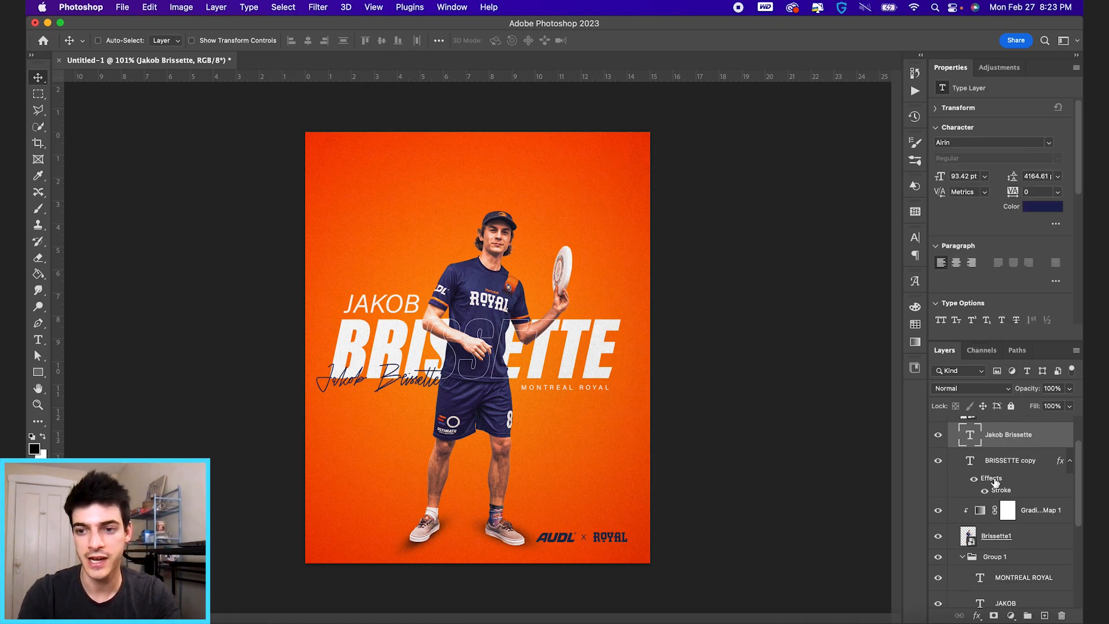
# Move the AUDLRoyalLockup logo to the top of the poster and centre it horizontally on the canvas
pyautogui.scroll(2, 997, 483)
pyautogui.click(1007, 465)
pyautogui.moveTo(695, 548); pyautogui.dragTo(520, 192)
pyautogui.press('super+a')
pyautogui.click(308, 41)
pyautogui.press('super+d')
# Fine-tune the logo lockup's vertical position against the grid to Y 0.98 in, then hide the grid
pyautogui.press('super+apostrophe')
pyautogui.press('Up')
pyautogui.press('Up')
pyautogui.press('Up')
pyautogui.press('Up')
pyautogui.press('Up')
pyautogui.press('Up')
pyautogui.press('Up')
pyautogui.press('Up')
pyautogui.press('Up')
pyautogui.press('Up')
pyautogui.press('Up')
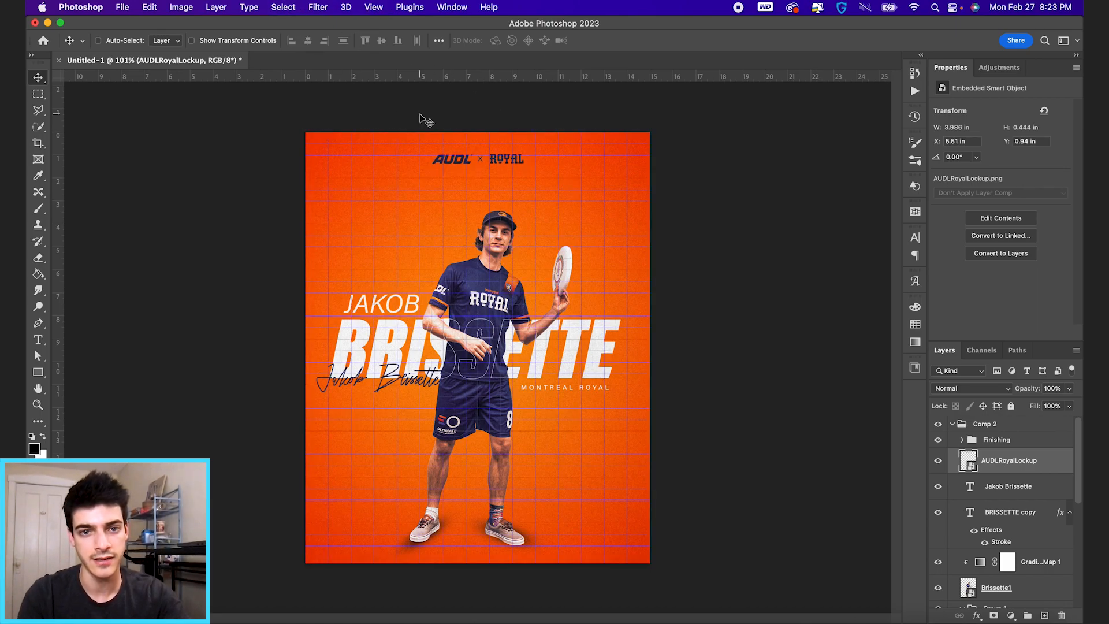
pyautogui.press('Up')
pyautogui.press('Up')
pyautogui.press('Up')
pyautogui.press('Up')
pyautogui.press('super+apostrophe')
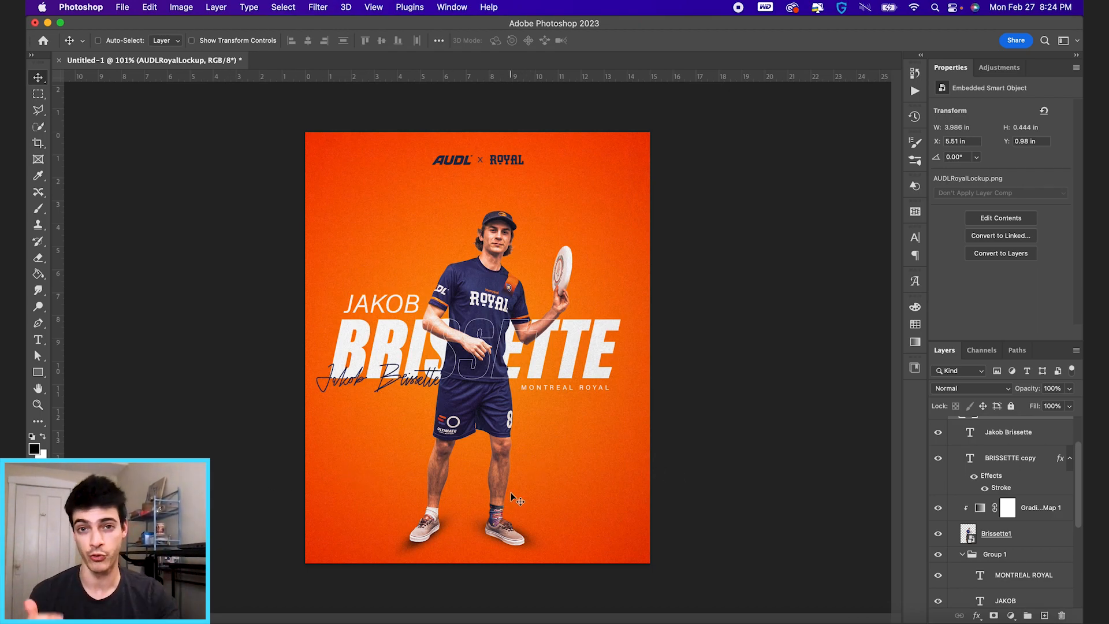
# Add an empty layer directly above the orange background layer and select a full-width strip from the player's ankles to the canvas bottom
pyautogui.click(963, 556)
pyautogui.scroll(-3, 966, 560)
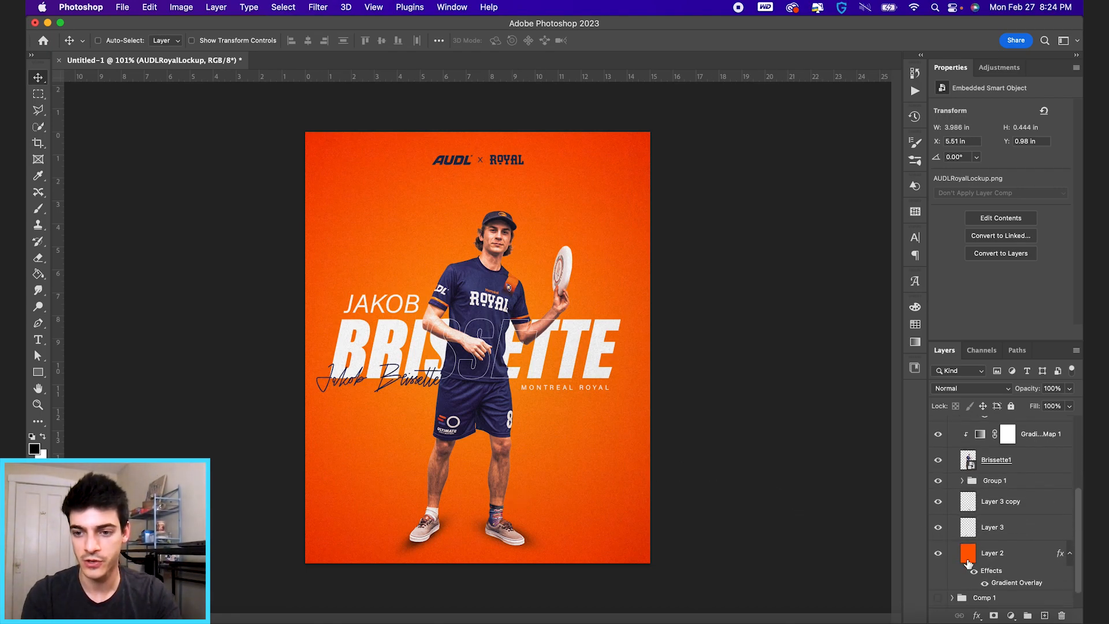
pyautogui.click(969, 564)
pyautogui.press('super+shift+alt+n')
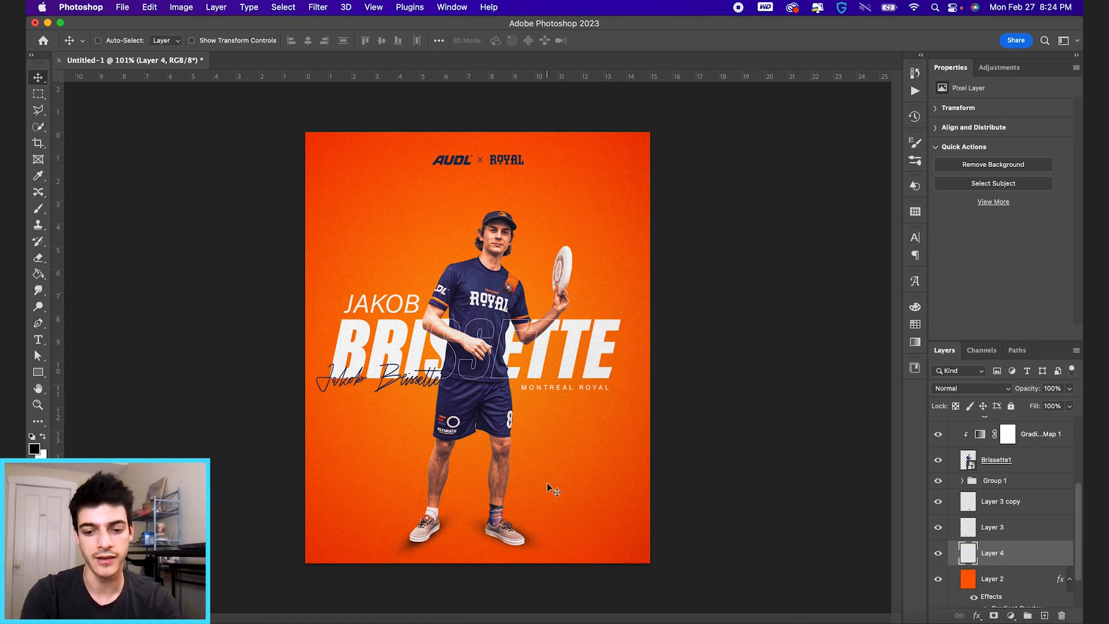
pyautogui.press('m')
pyautogui.moveTo(295, 498); pyautogui.dragTo(732, 591)
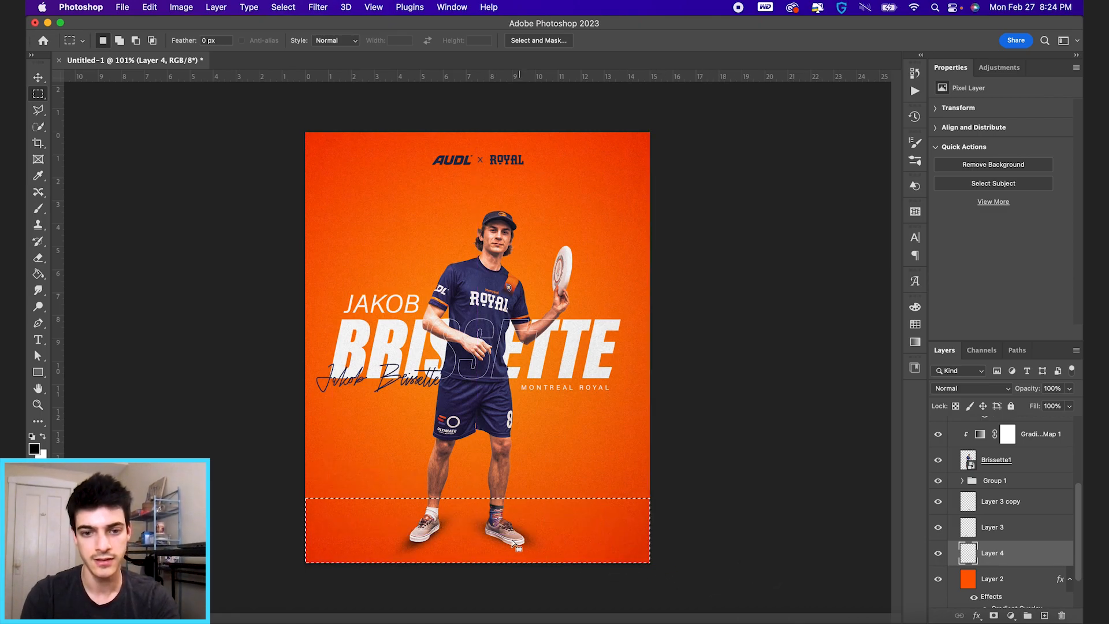
# Fill the strip with a short black-to-transparent linear gradient fading downward from its upper edge, deselect, and set the layer opacity to 40%
pyautogui.click(37, 275)
pyautogui.rightClick(37, 275)
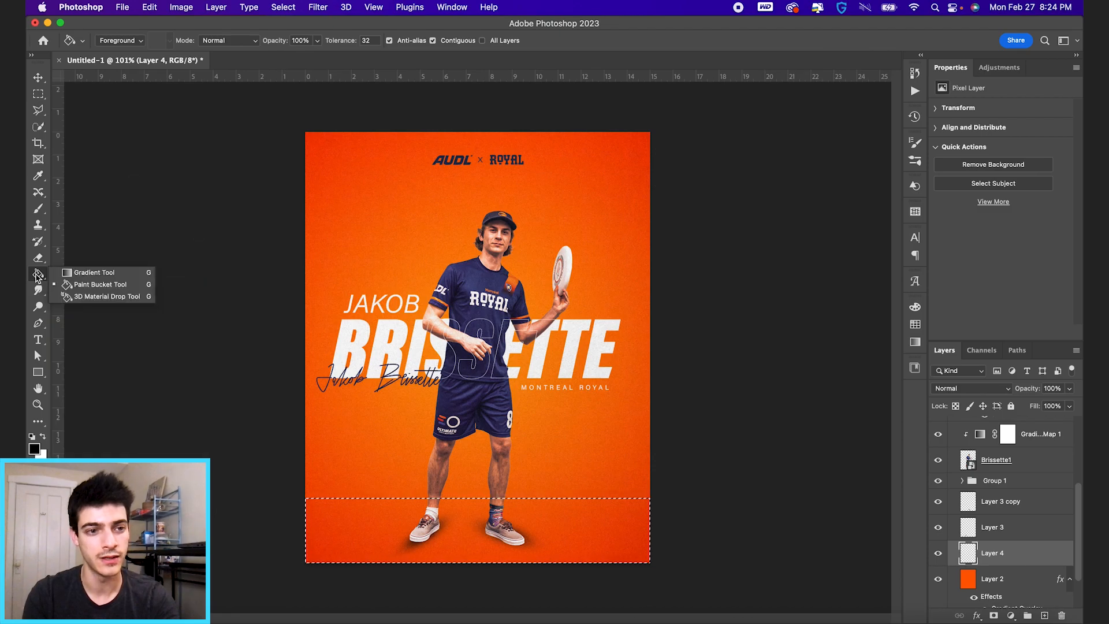
pyautogui.click(101, 273)
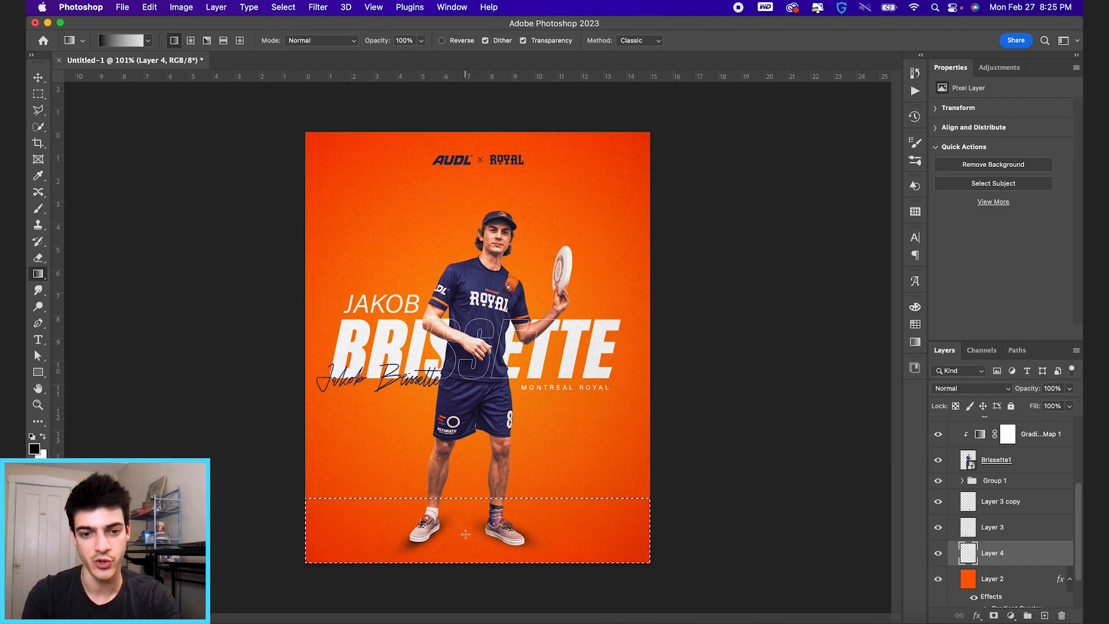
pyautogui.moveTo(468, 498); pyautogui.dragTo(469, 524)
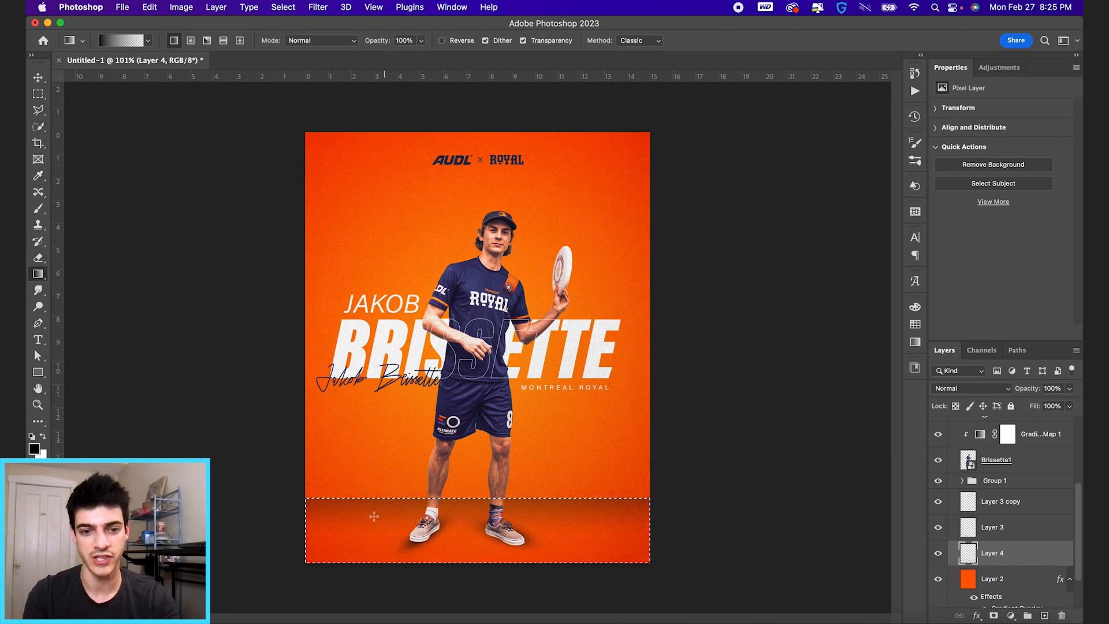
pyautogui.press('super+d')
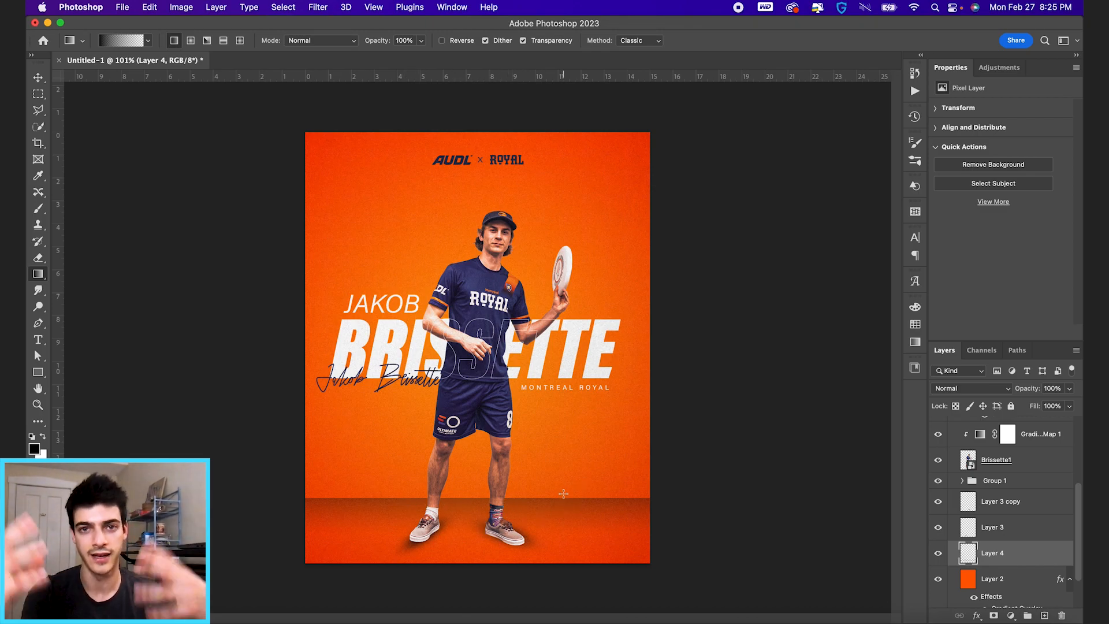
pyautogui.press('v')
pyautogui.moveTo(1032, 391); pyautogui.dragTo(994, 393)
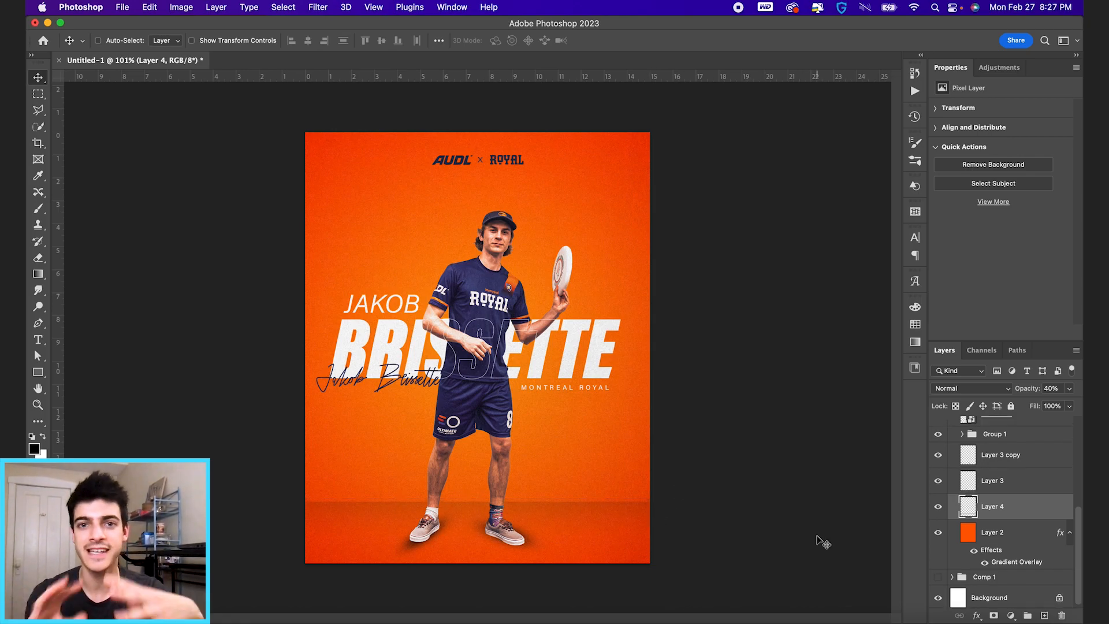
# Add an orange Overlay inner glow to the player cutout with 49% opacity and a size of 49 px
pyautogui.scroll(1, 1038, 549)
pyautogui.scroll(1, 1039, 548)
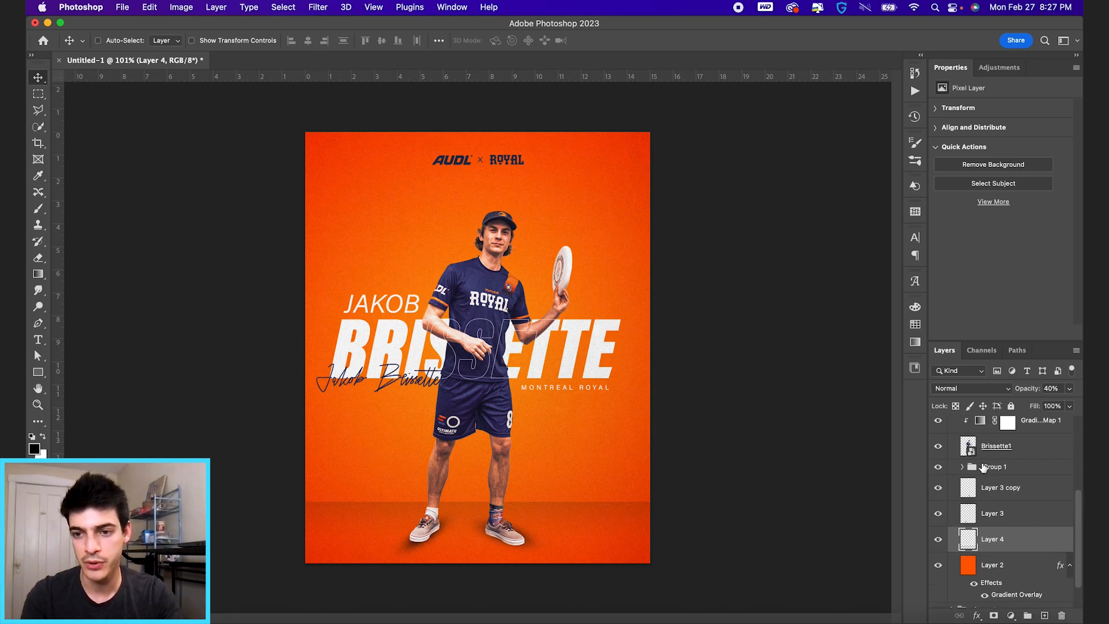
pyautogui.click(972, 457)
pyautogui.click(977, 617)
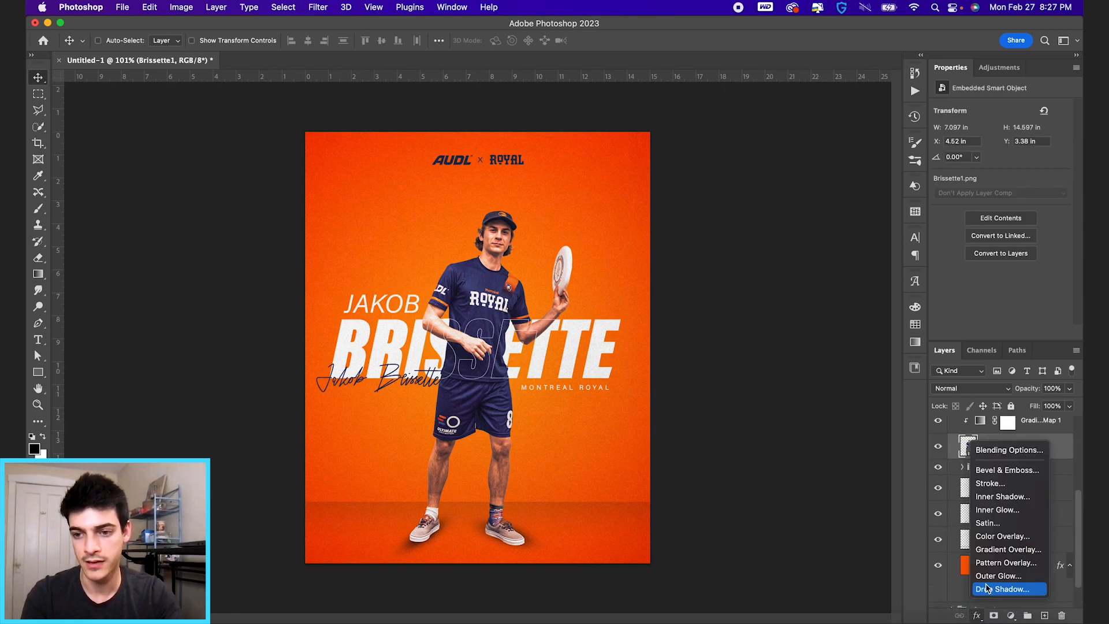
pyautogui.click(1005, 511)
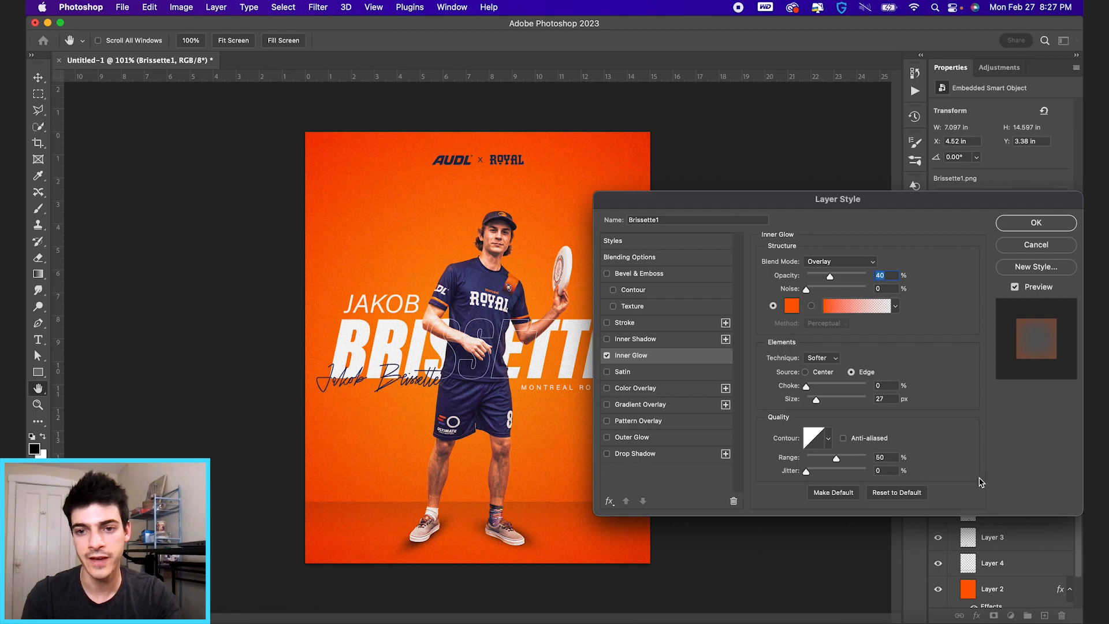
pyautogui.click(834, 263)
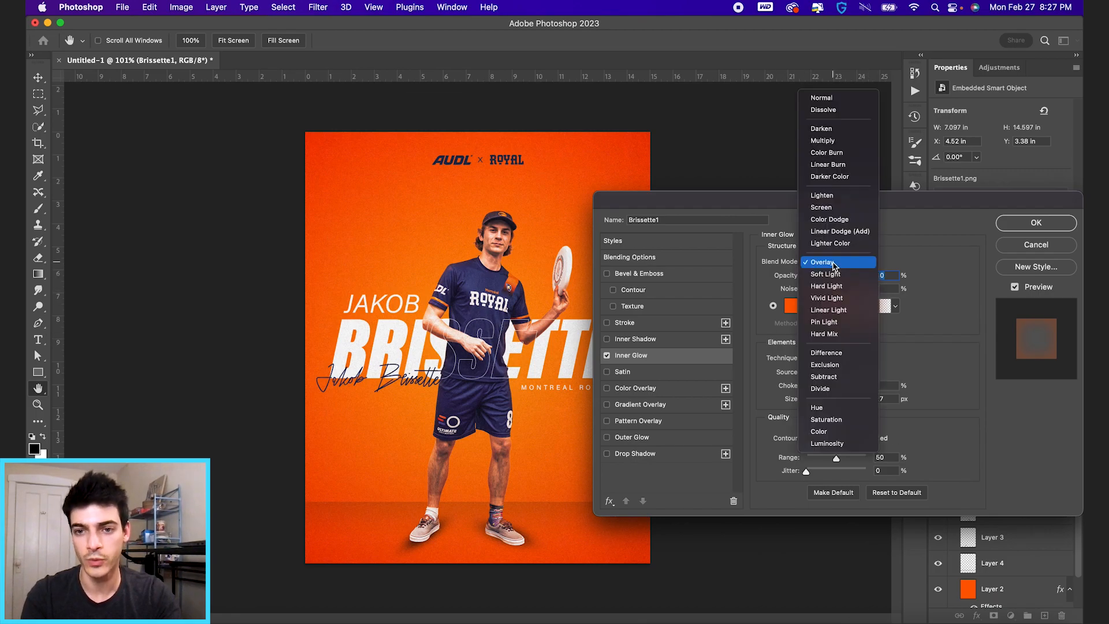
pyautogui.click(834, 263)
pyautogui.moveTo(832, 280); pyautogui.dragTo(845, 280)
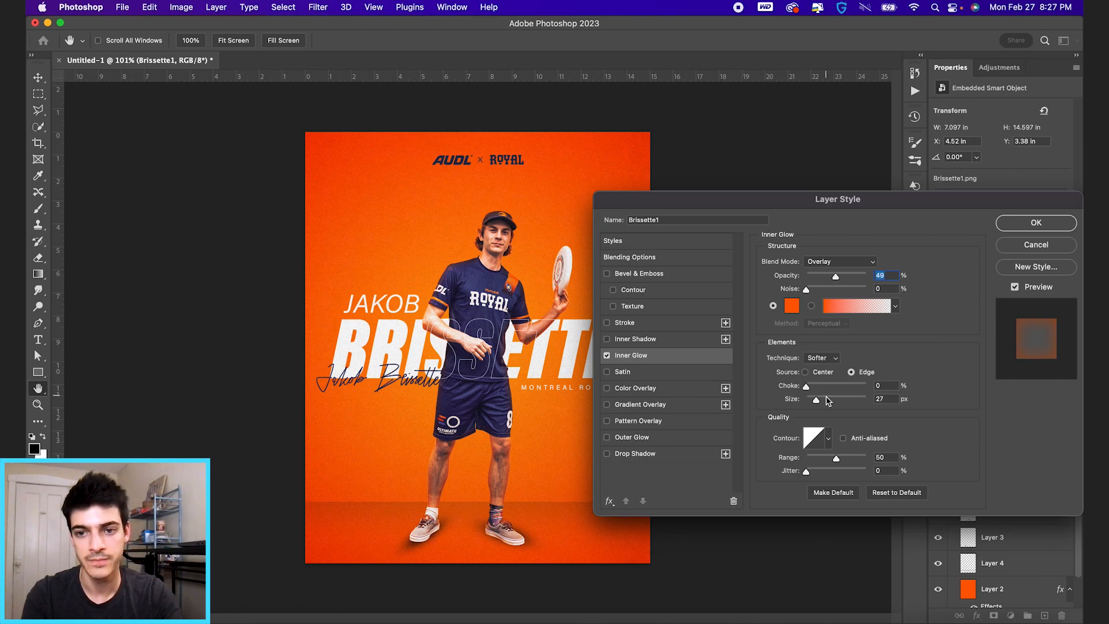
pyautogui.moveTo(817, 403)
pyautogui.mouseDown()
pyautogui.moveTo(848, 403)
pyautogui.moveTo(826, 402)
pyautogui.mouseUp()
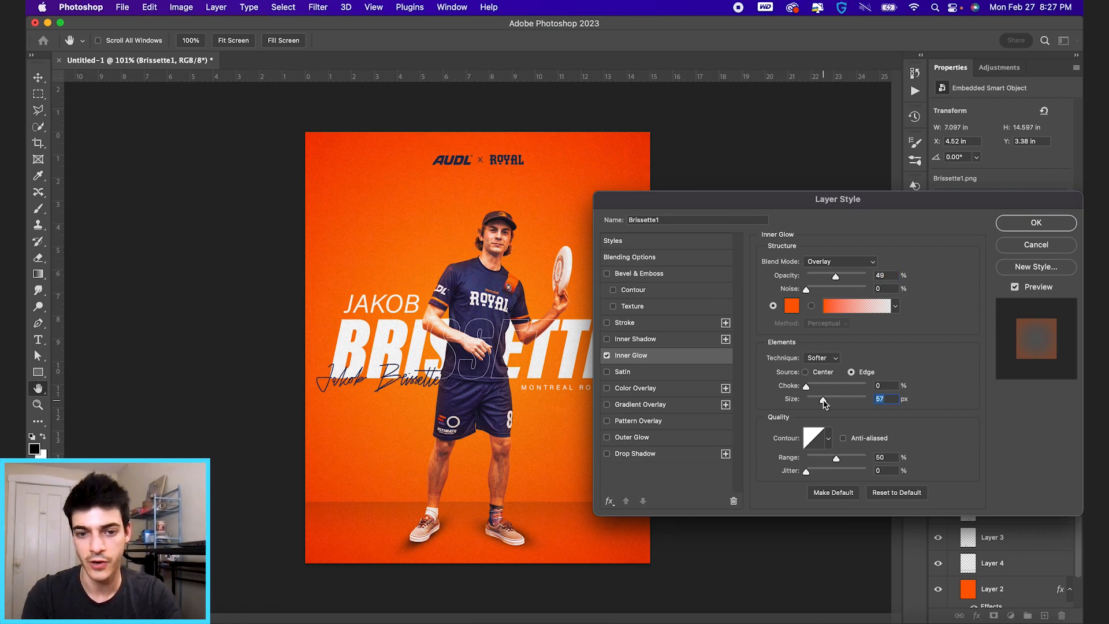
pyautogui.click(1060, 223)
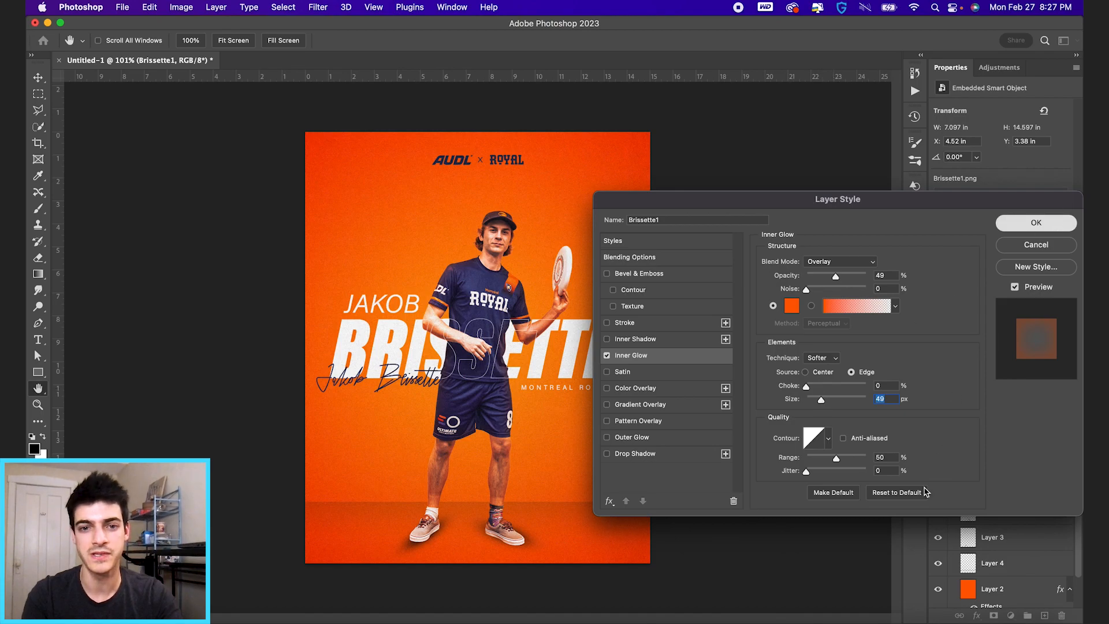
# Duplicate the Comp 2 group, hide the original, and rename the duplicate Comp 3
pyautogui.scroll(1, 971, 480)
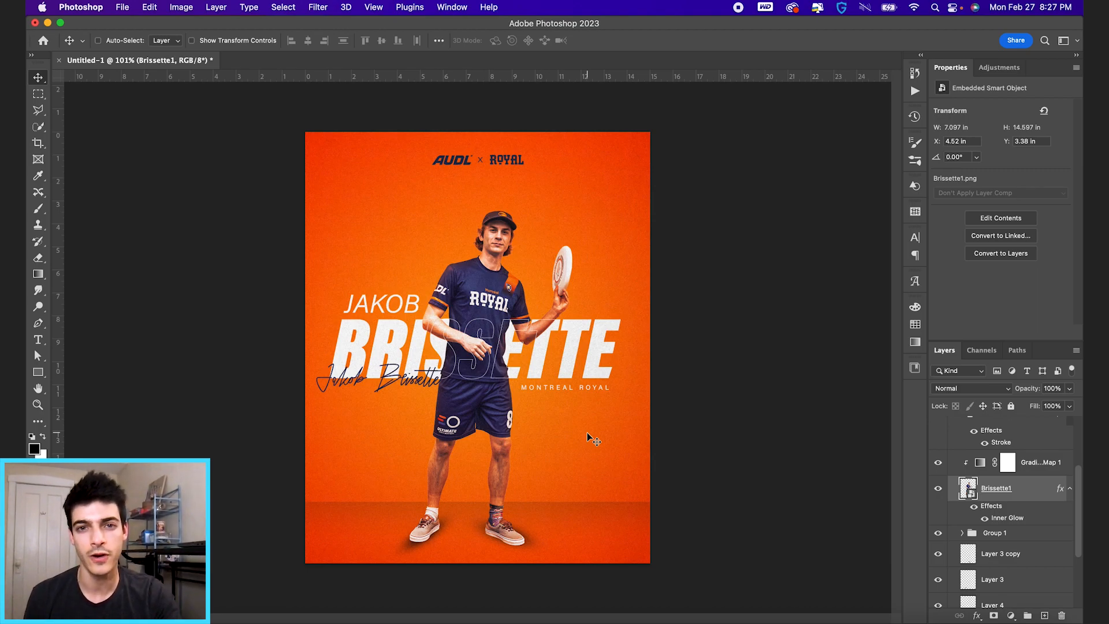
pyautogui.scroll(4, 971, 554)
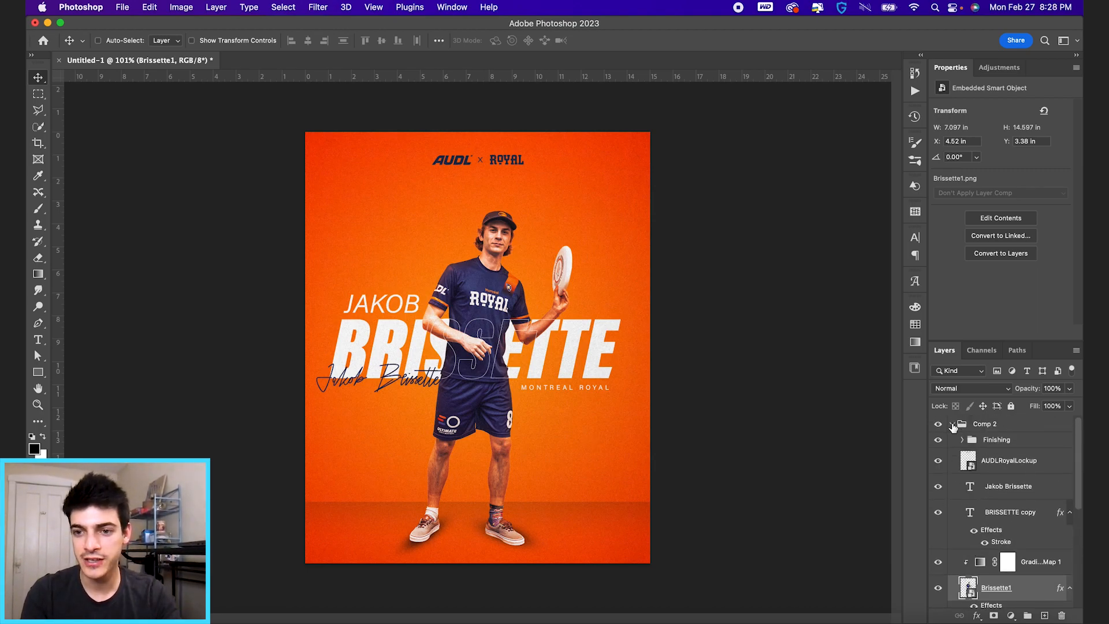
pyautogui.click(953, 424)
pyautogui.click(961, 431)
pyautogui.press('super+j')
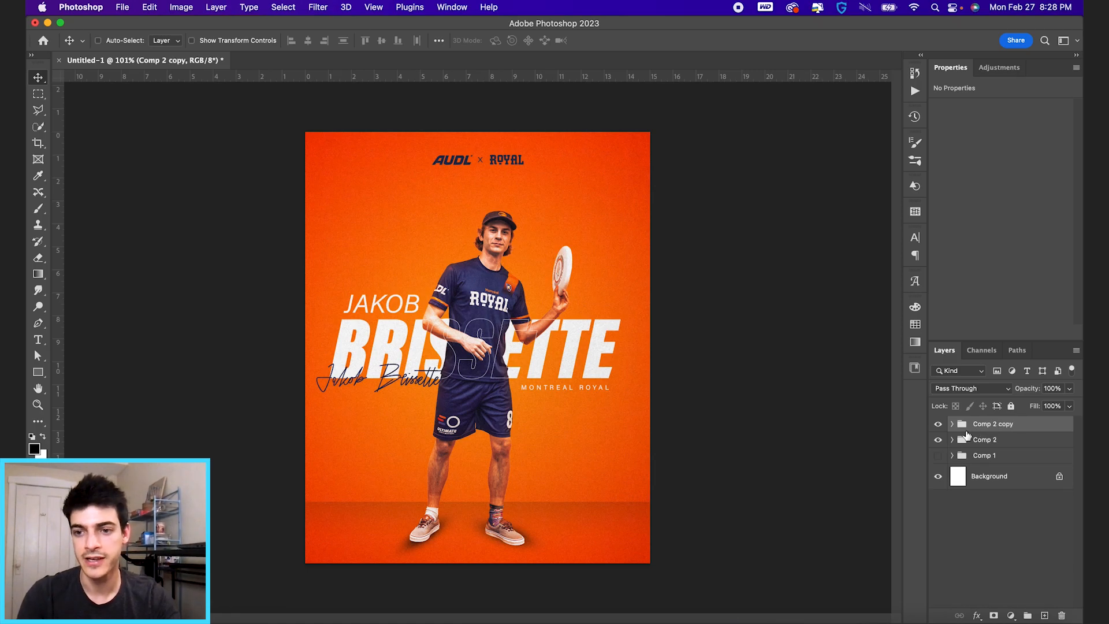
pyautogui.doubleClick(998, 426)
pyautogui.write('Co')
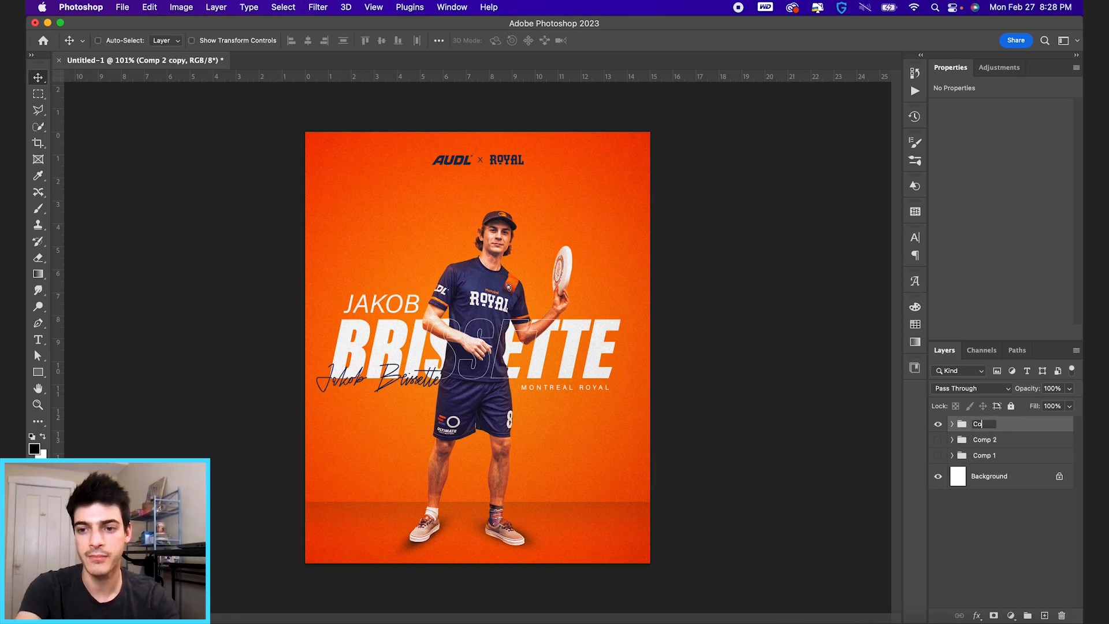
pyautogui.write('mp 3')
pyautogui.press('Return')
# Scale down the player, its gradient map and both shadow layers together in Comp 3, placing the figure lower with its feet on the floor
pyautogui.click(952, 426)
pyautogui.scroll(-3, 1020, 529)
pyautogui.click(1031, 501)
pyautogui.keyDown('super'); pyautogui.click(1029, 522); pyautogui.keyUp('super')
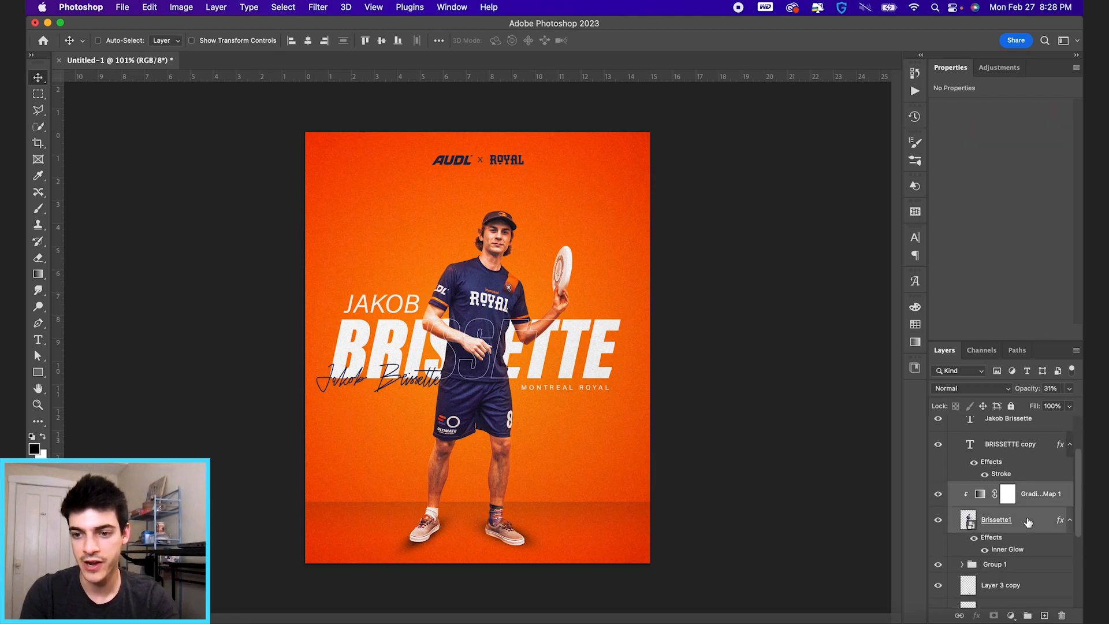
pyautogui.scroll(-2, 1024, 535)
pyautogui.keyDown('super'); pyautogui.click(1016, 543); pyautogui.keyUp('super')
pyautogui.keyDown('super'); pyautogui.click(1013, 569); pyautogui.keyUp('super')
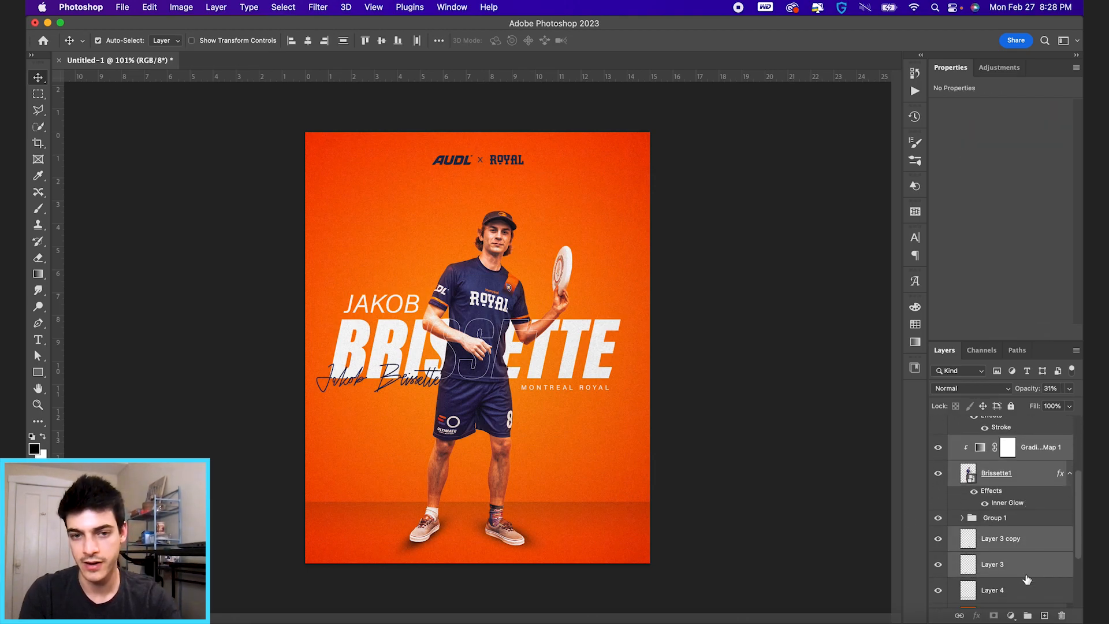
pyautogui.press('super+t')
pyautogui.moveTo(575, 206); pyautogui.dragTo(549, 215)
pyautogui.moveTo(529, 298); pyautogui.dragTo(530, 389)
pyautogui.moveTo(514, 434); pyautogui.dragTo(509, 429)
pyautogui.moveTo(547, 287); pyautogui.dragTo(555, 280)
pyautogui.press('Return')
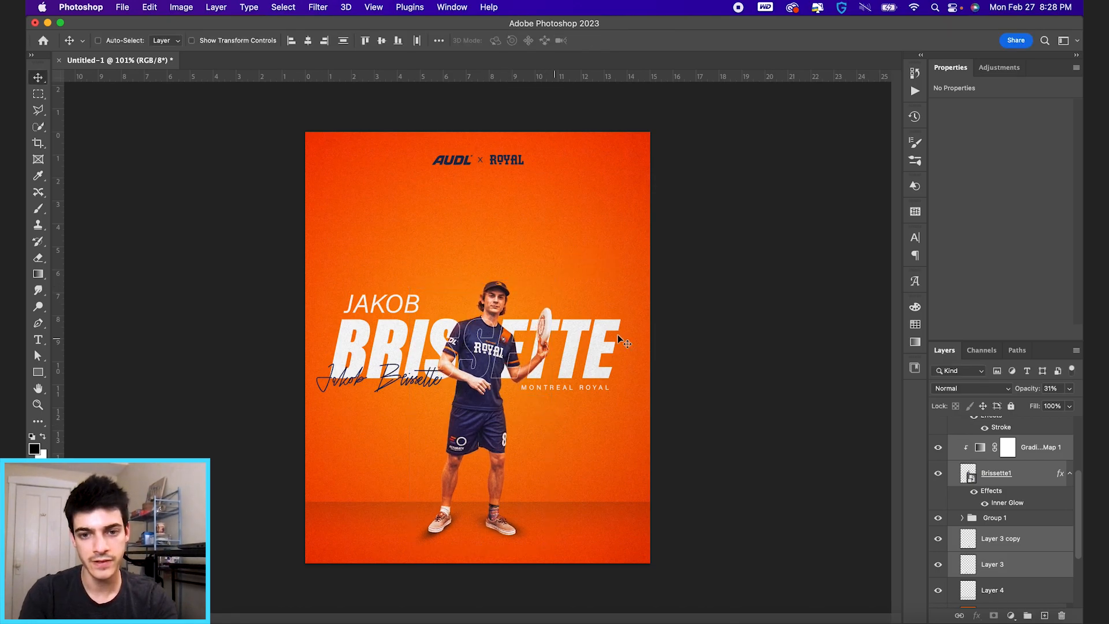
# Delete the outlined surname copy from Comp 3
pyautogui.click(976, 516)
pyautogui.click(939, 519)
pyautogui.click(938, 519)
pyautogui.scroll(3, 990, 518)
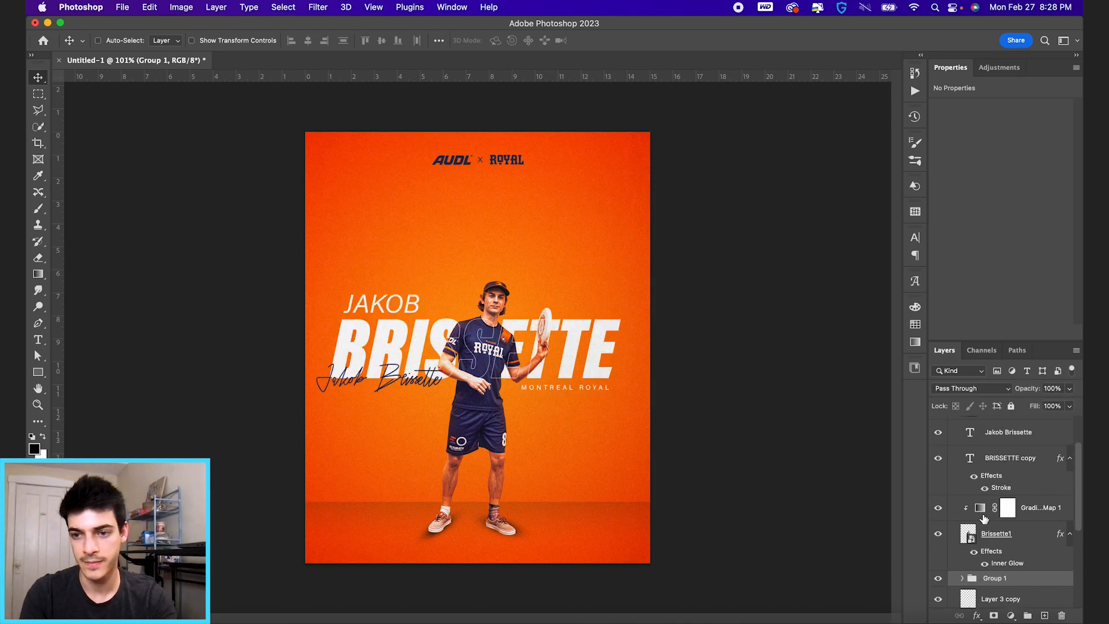
pyautogui.click(994, 459)
pyautogui.press('Delete')
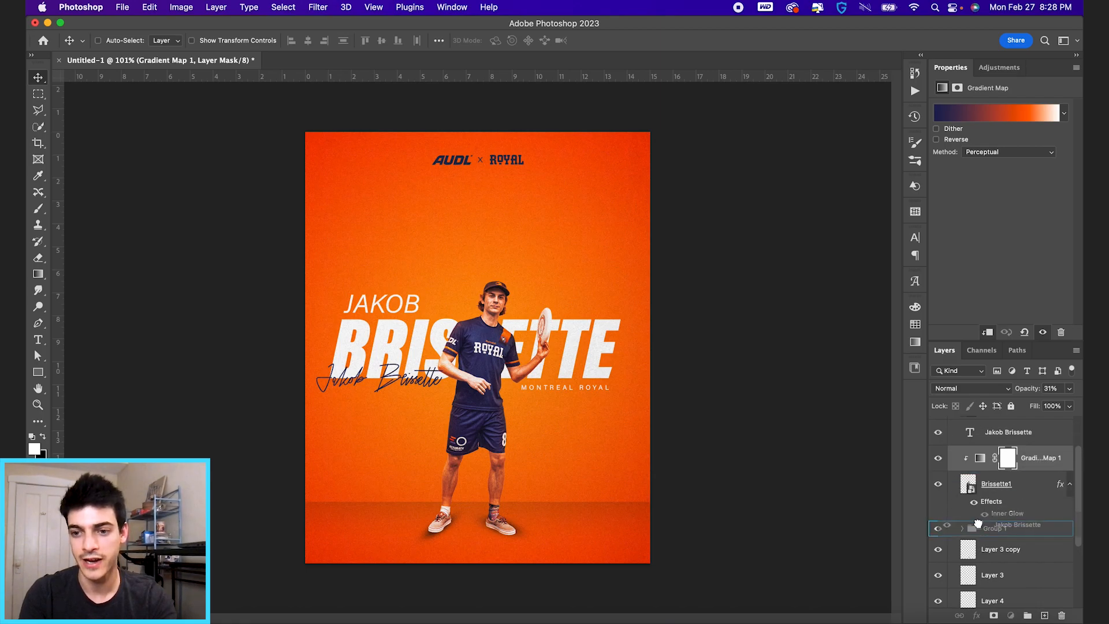
# Put the signature layer into Group 1 and move the whole text group up above the player's head
pyautogui.scroll(-1, 989, 520)
pyautogui.click(990, 506)
pyautogui.scroll(1, 991, 507)
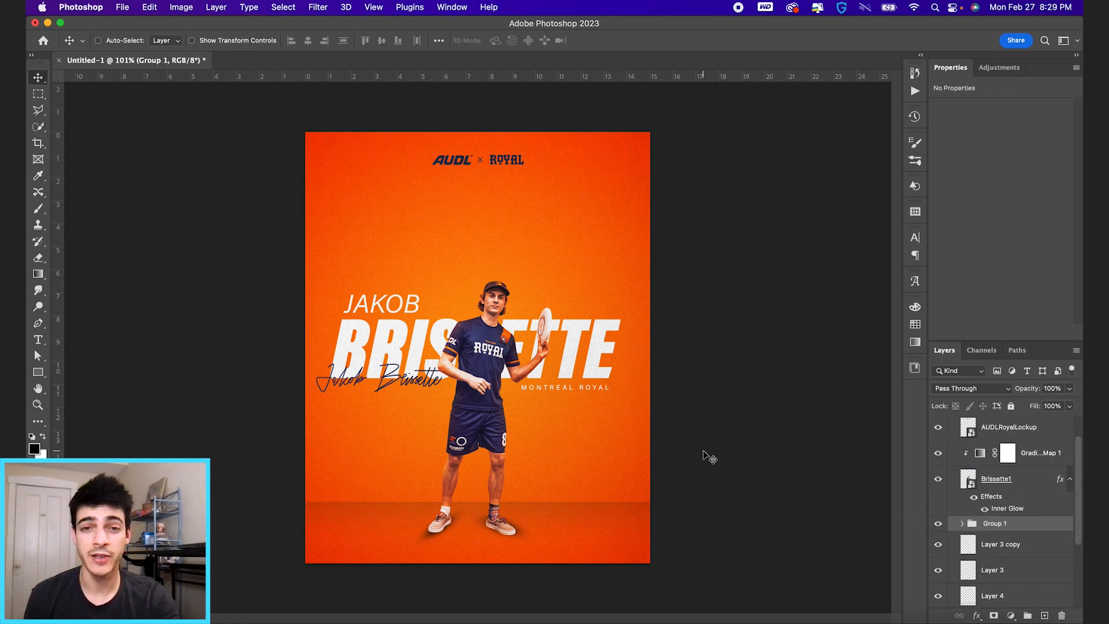
pyautogui.moveTo(684, 374); pyautogui.dragTo(681, 315)
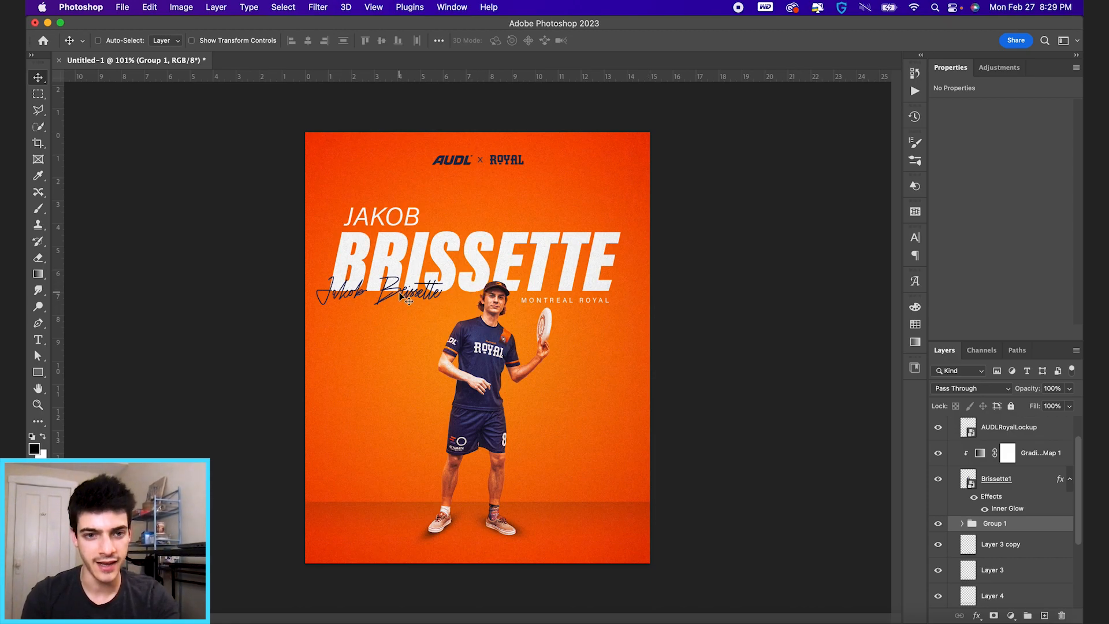
# Move the signature to the upper-right edge of the surname, enlarge it to about 118 pt, and nudge it right and up
pyautogui.click(962, 524)
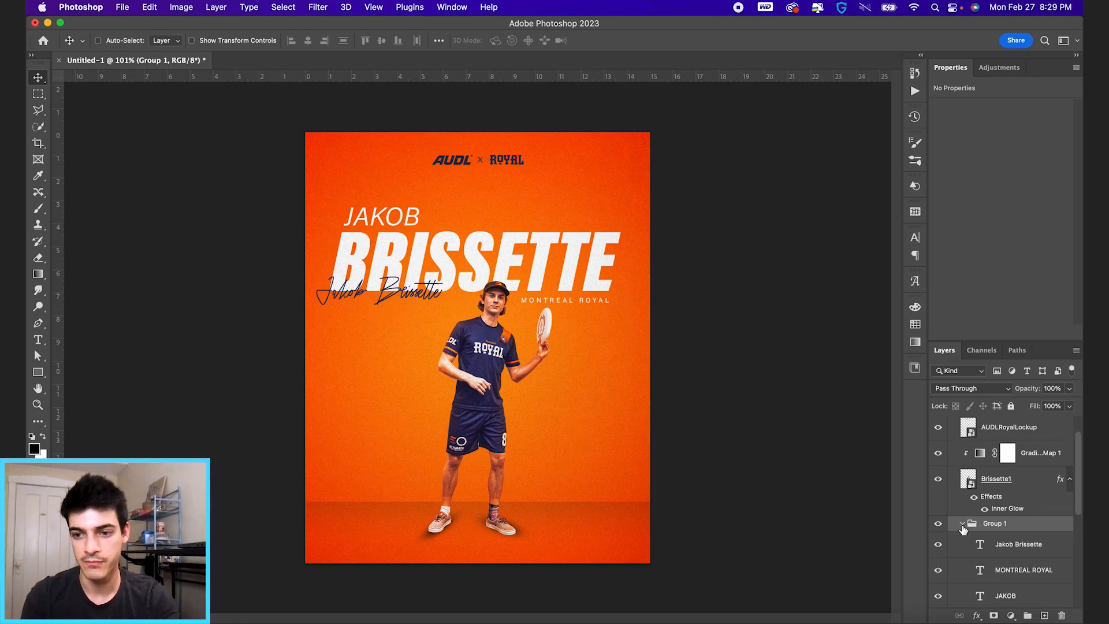
pyautogui.click(1018, 544)
pyautogui.moveTo(467, 357)
pyautogui.mouseDown()
pyautogui.moveTo(552, 306)
pyautogui.moveTo(583, 304)
pyautogui.moveTo(572, 301)
pyautogui.mouseUp()
pyautogui.press('super+t')
pyautogui.moveTo(596, 209)
pyautogui.mouseDown()
pyautogui.moveTo(625, 187)
pyautogui.moveTo(606, 196)
pyautogui.mouseUp()
pyautogui.press('Return')
pyautogui.hotkey('shift', 'Right')
pyautogui.hotkey('shift', 'Right')
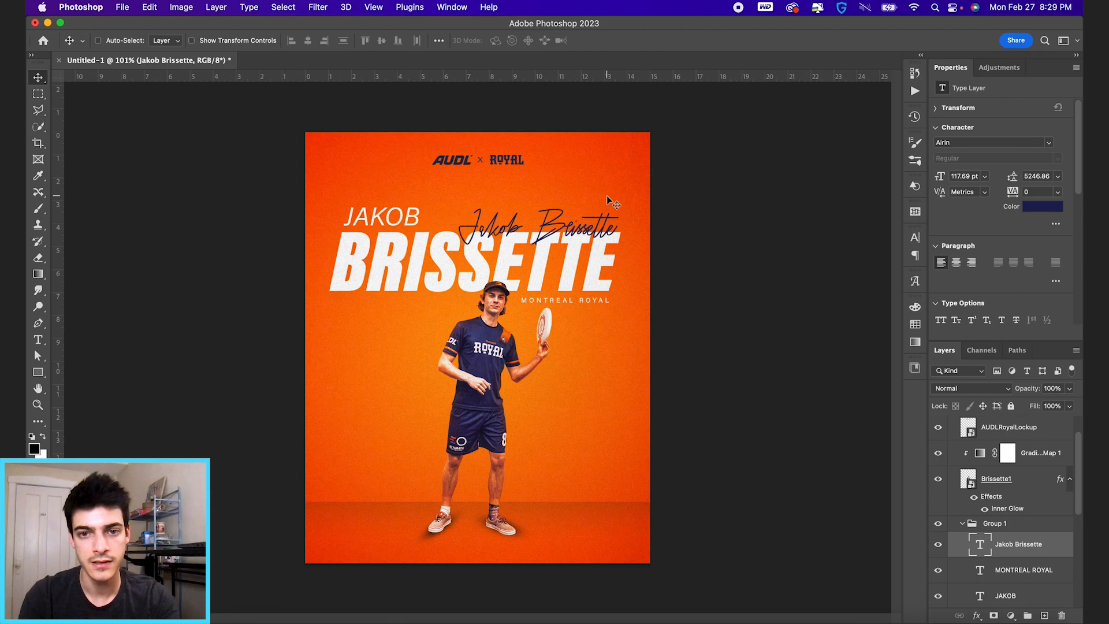
pyautogui.press('Up')
pyautogui.press('Up')
pyautogui.press('Up')
pyautogui.press('Up')
pyautogui.press('Up')
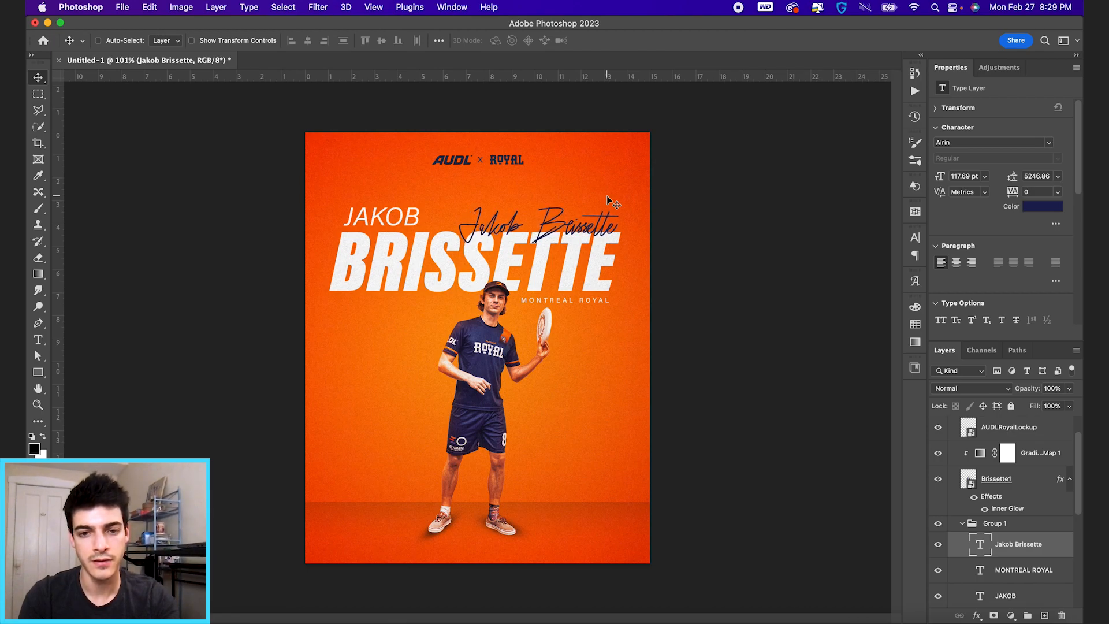
# Move the MONTREAL ROYAL text beneath the left end of the surname, aligned with its left edge
pyautogui.click(1017, 570)
pyautogui.moveTo(693, 376); pyautogui.dragTo(540, 345)
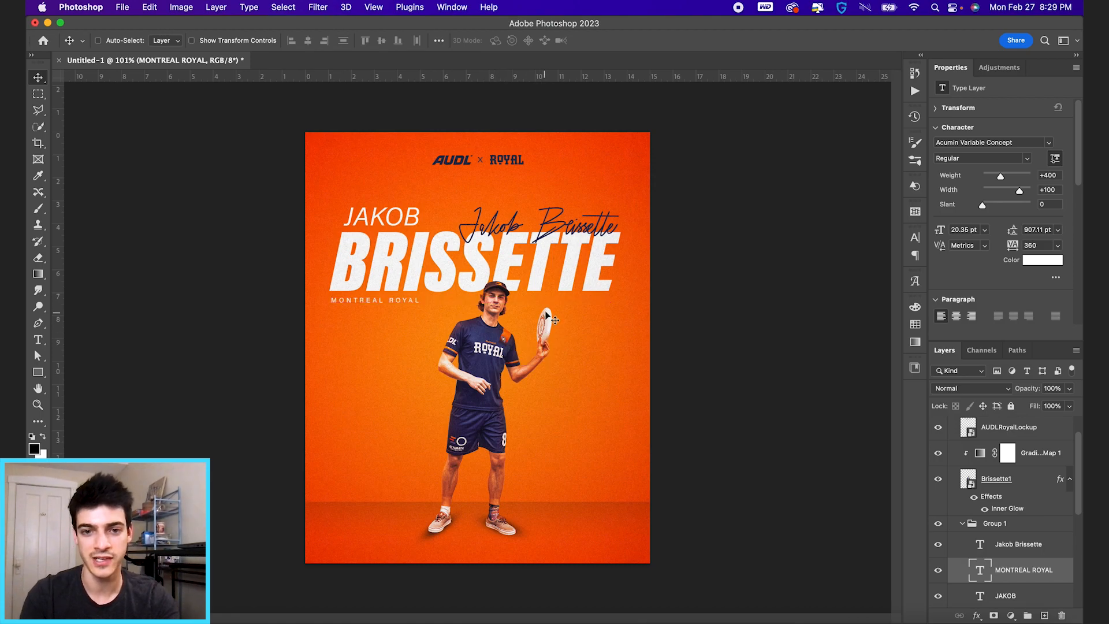
# Enlarge the MONTREAL ROYAL line beneath the surname to about 27.4 pt
pyautogui.scroll(1, 414, 325)
pyautogui.scroll(1, 414, 325)
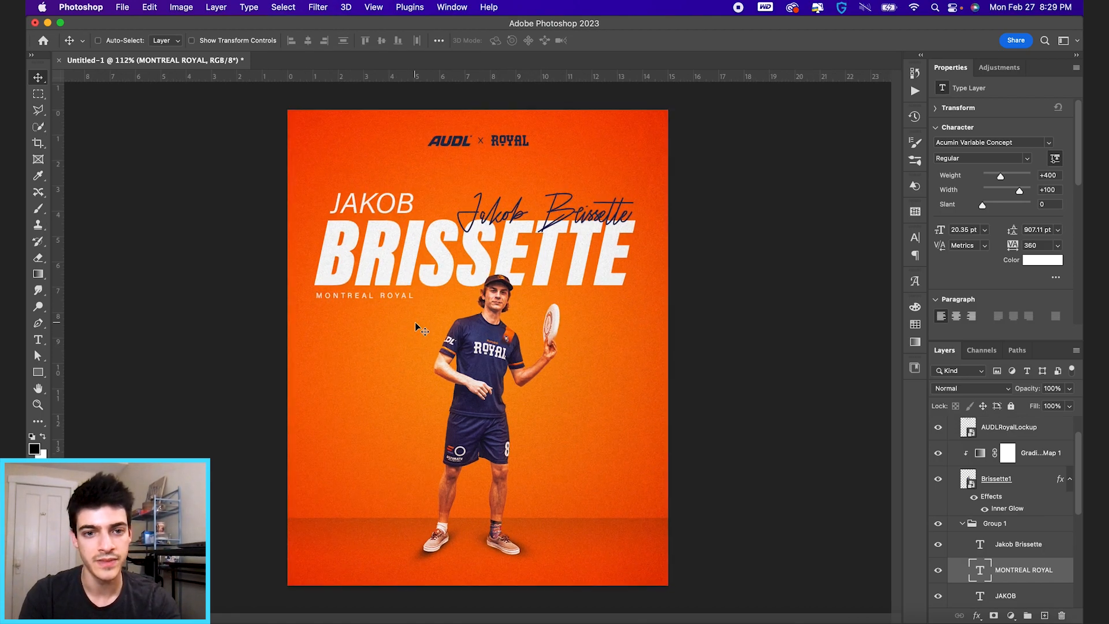
pyautogui.press('t')
pyautogui.click(385, 42)
pyautogui.write('24')
pyautogui.press('Return')
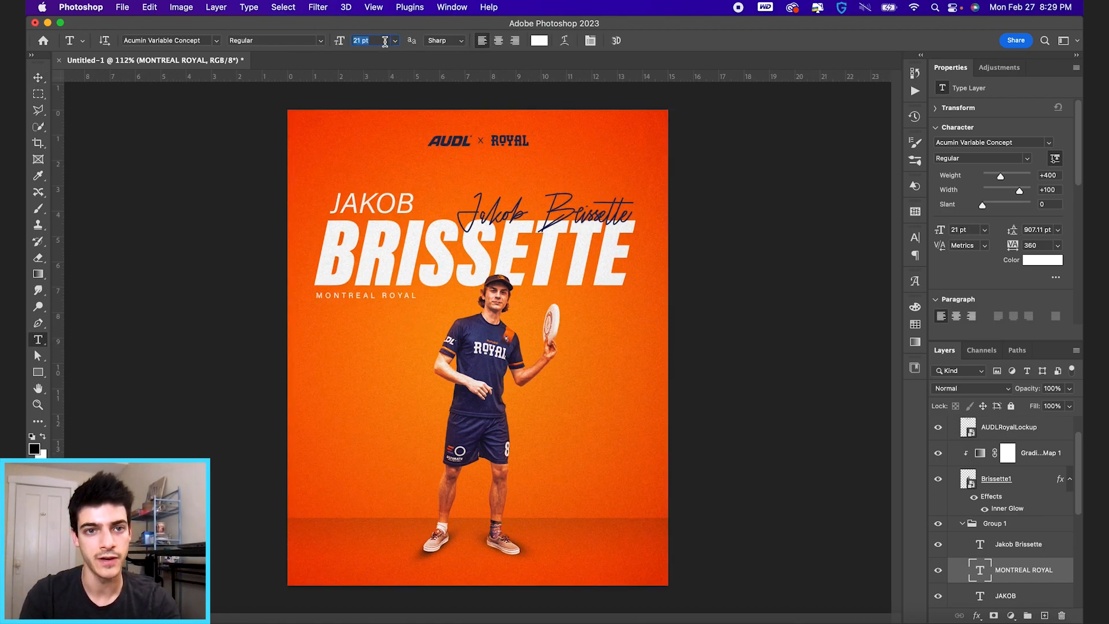
pyautogui.press('Up')
pyautogui.press('Down')
pyautogui.press('Return')
pyautogui.press('super+t')
pyautogui.moveTo(433, 290); pyautogui.dragTo(450, 283)
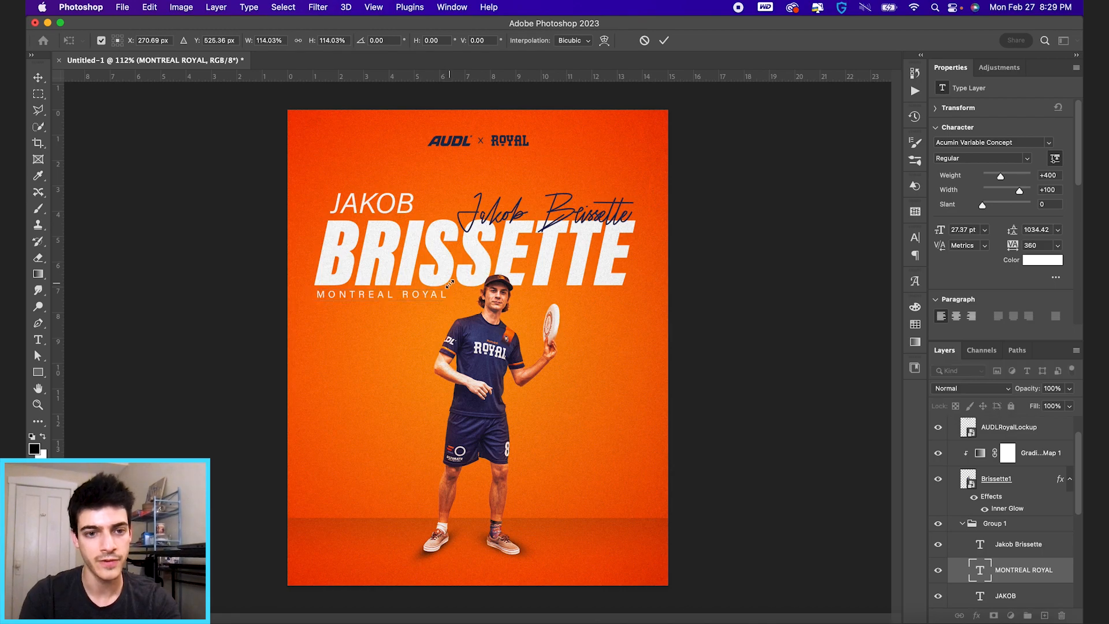
pyautogui.press('Return')
# Nudge the MONTREAL ROYAL line slightly down and left to align with the surname's left edge
pyautogui.press('Down')
pyautogui.press('Down')
pyautogui.press('Down')
pyautogui.hotkey('shift', 'Left')
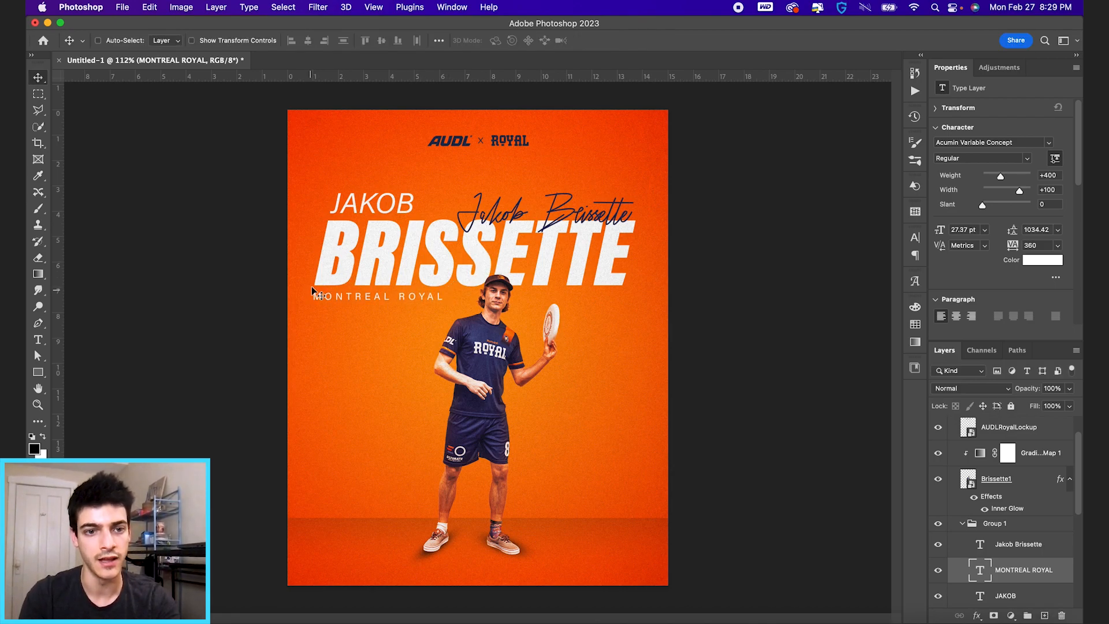
pyautogui.scroll(-3, 670, 397)
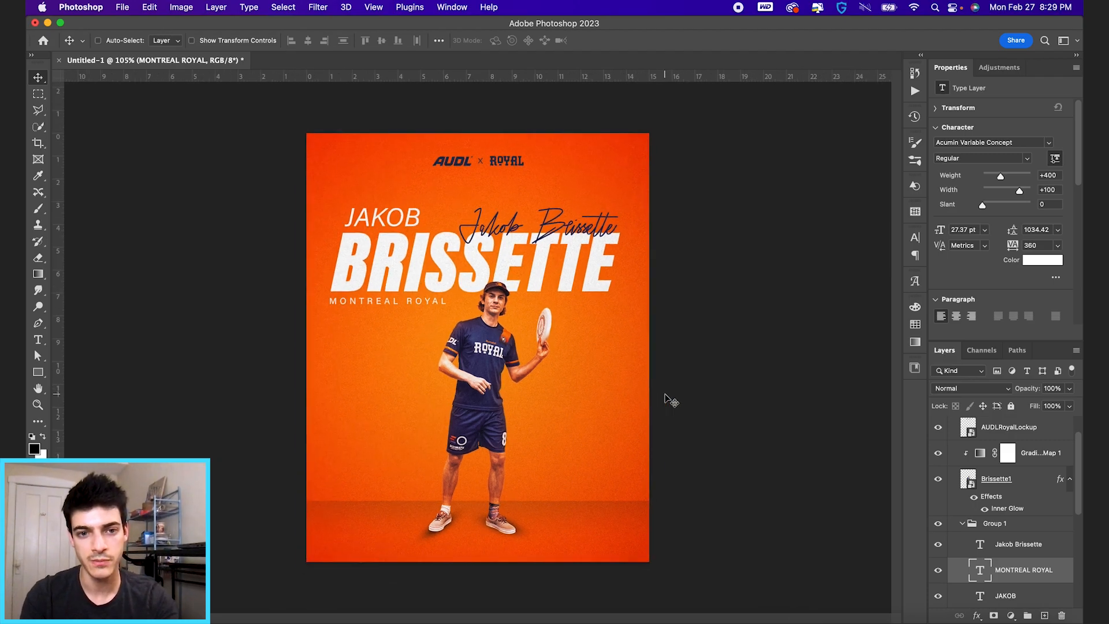
# Skew the Group 1 text vertically by about -5.5° so its right end rises, and shift it slightly down toward the player's head
pyautogui.click(963, 525)
pyautogui.hotkey('ctrl', 't')
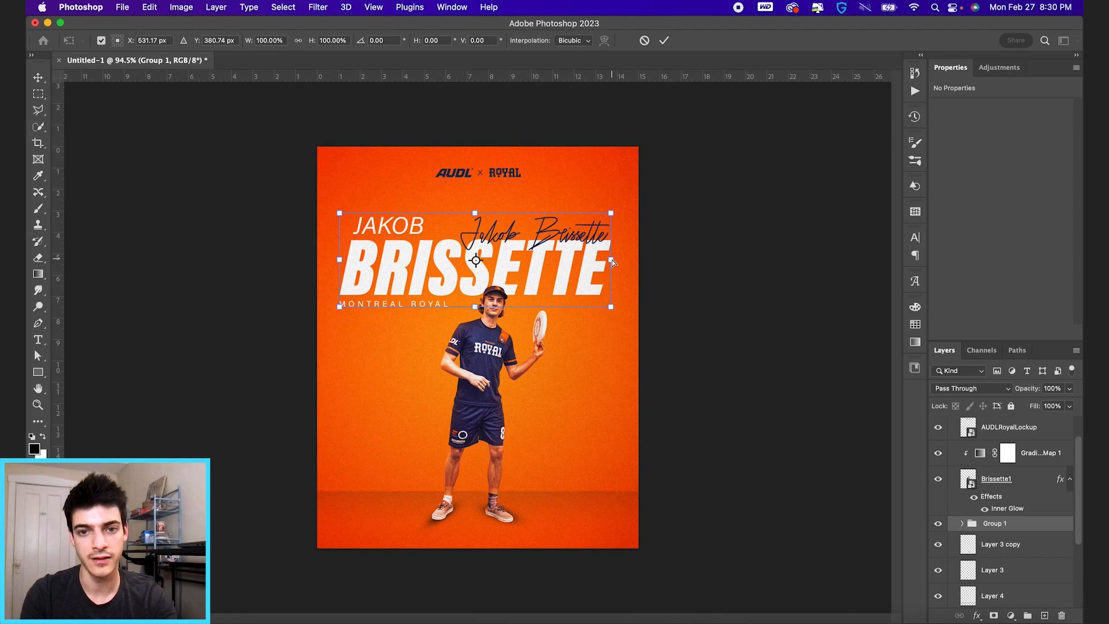
pyautogui.moveTo(612, 261); pyautogui.dragTo(619, 233)
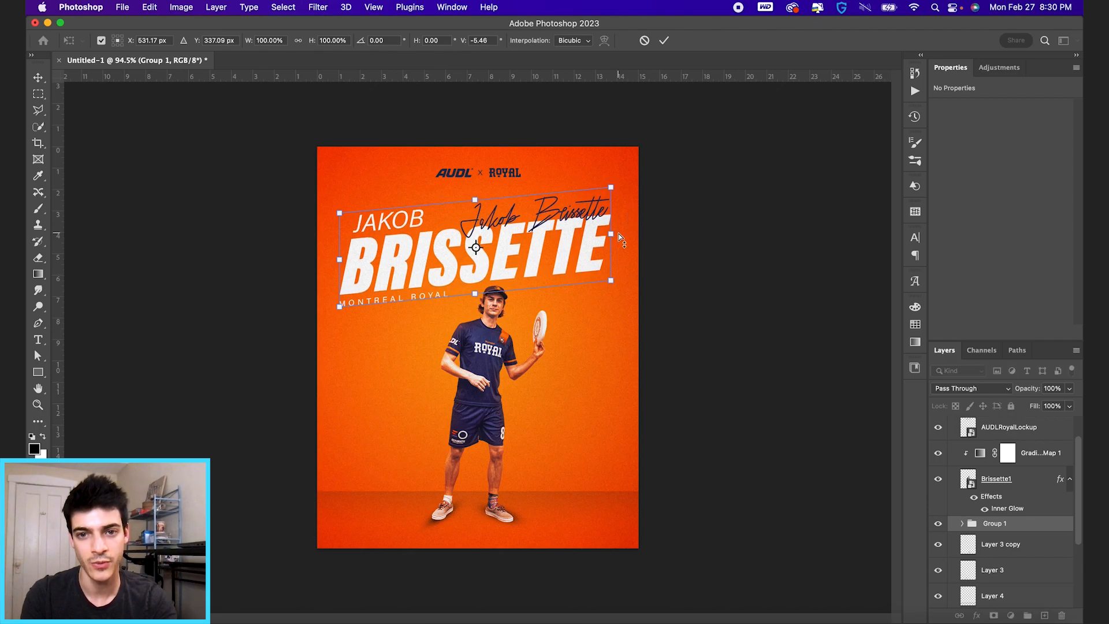
pyautogui.press('Return')
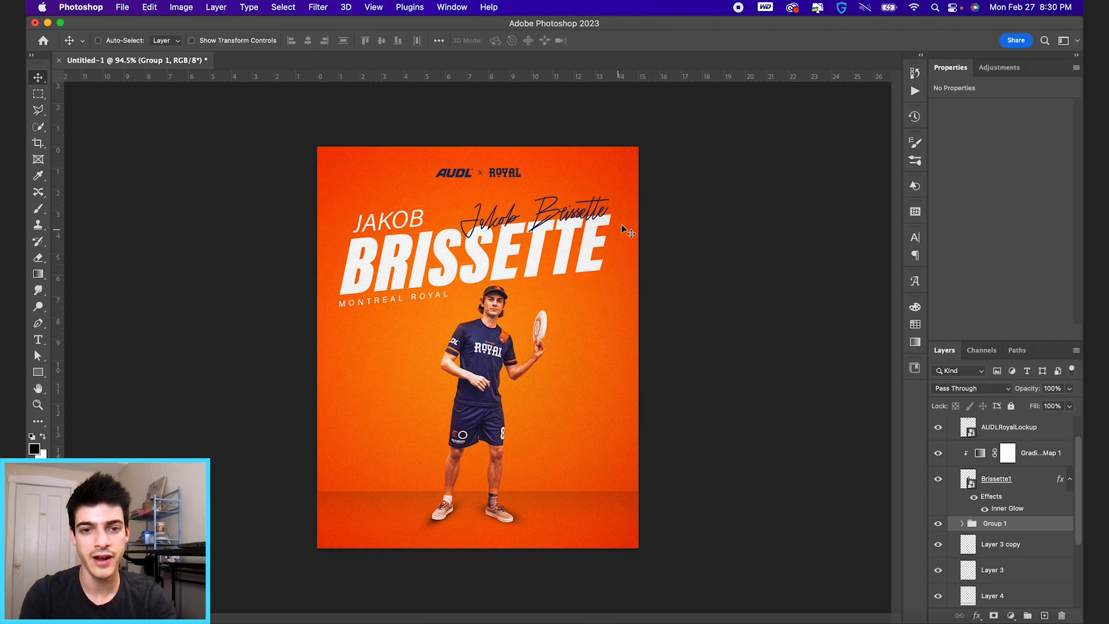
pyautogui.moveTo(621, 206); pyautogui.dragTo(621, 218)
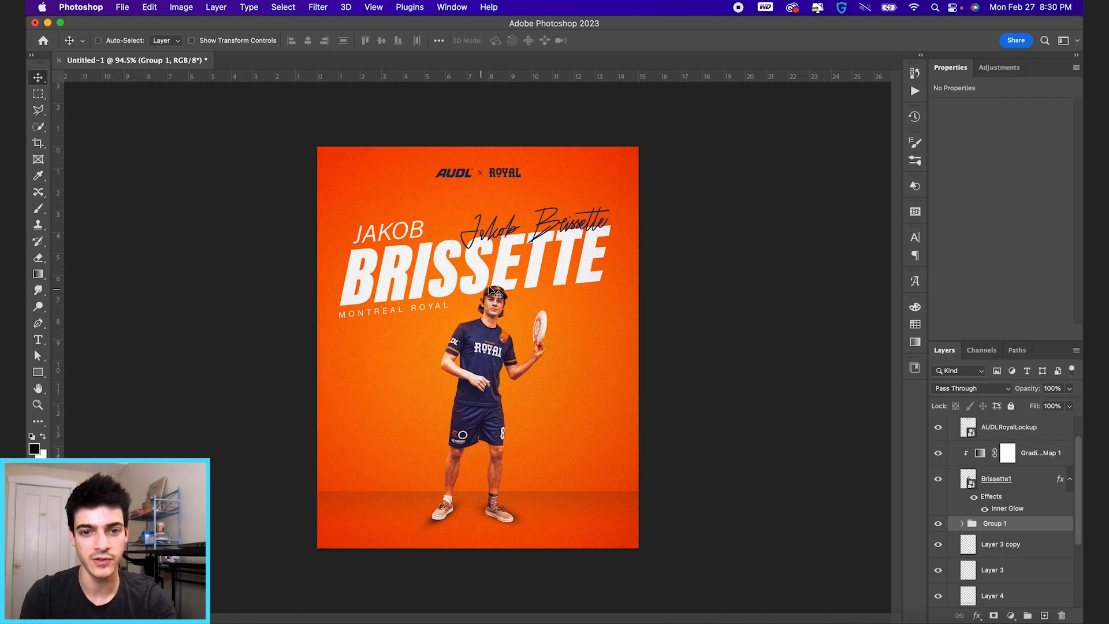
pyautogui.moveTo(559, 273); pyautogui.dragTo(562, 276)
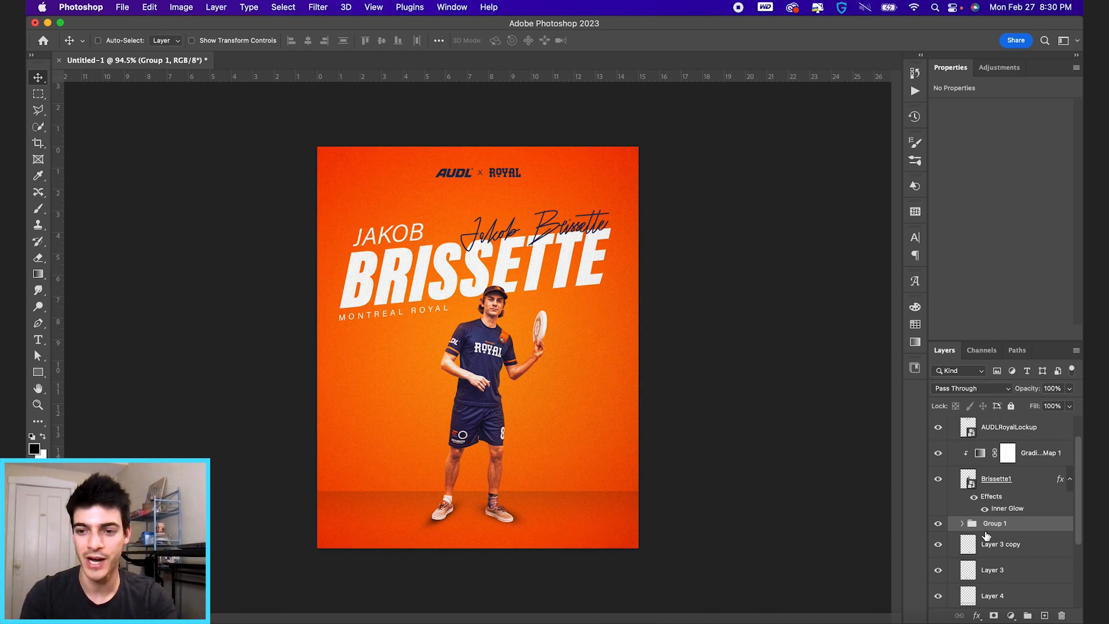
# Add a 23 pt white text line near the poster's lower edge with the player's full name // NUMBER EIGHTY-SIX // MONTREAL ROYAL // HANDLER
pyautogui.scroll(1, 990, 462)
pyautogui.click(974, 466)
pyautogui.press('super+shift+alt+n')
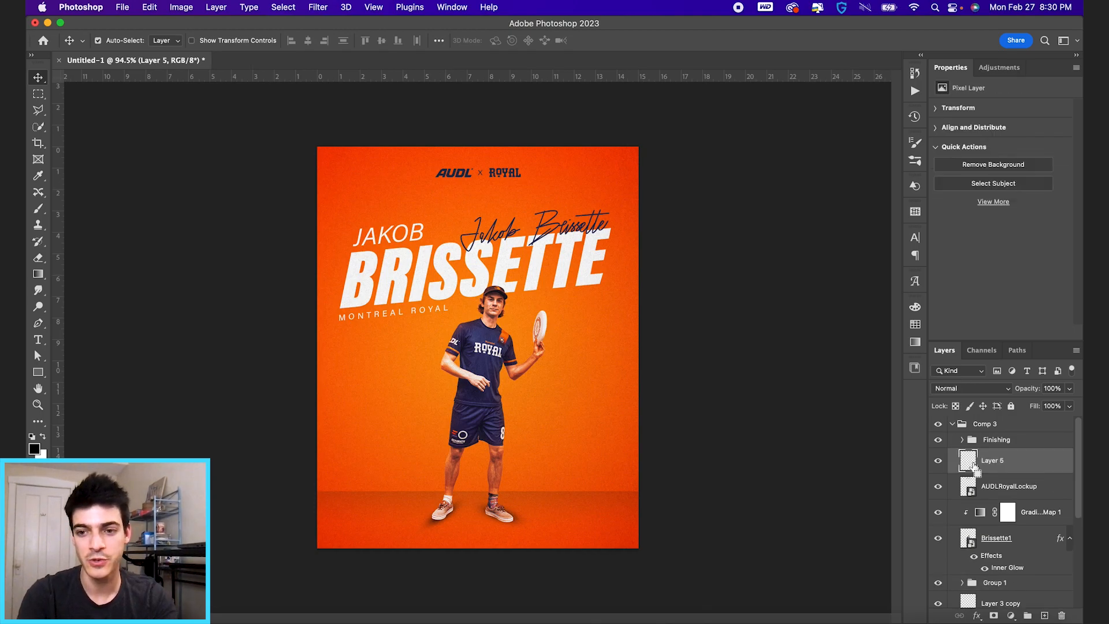
pyautogui.press('t')
pyautogui.click(374, 541)
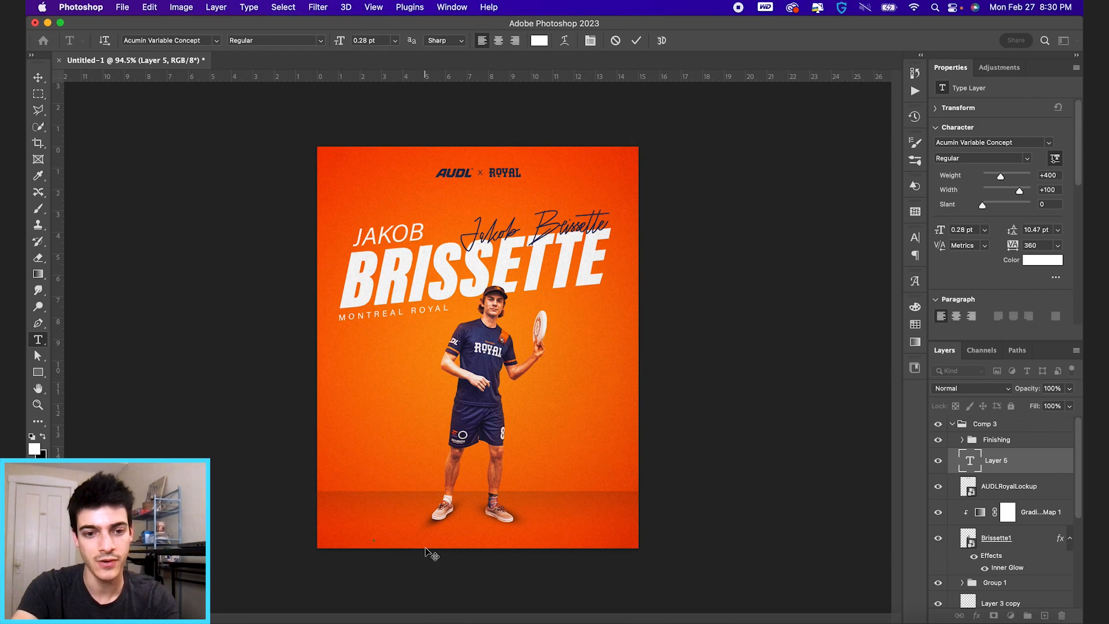
pyautogui.click(360, 40)
pyautogui.write('35')
pyautogui.press('Return')
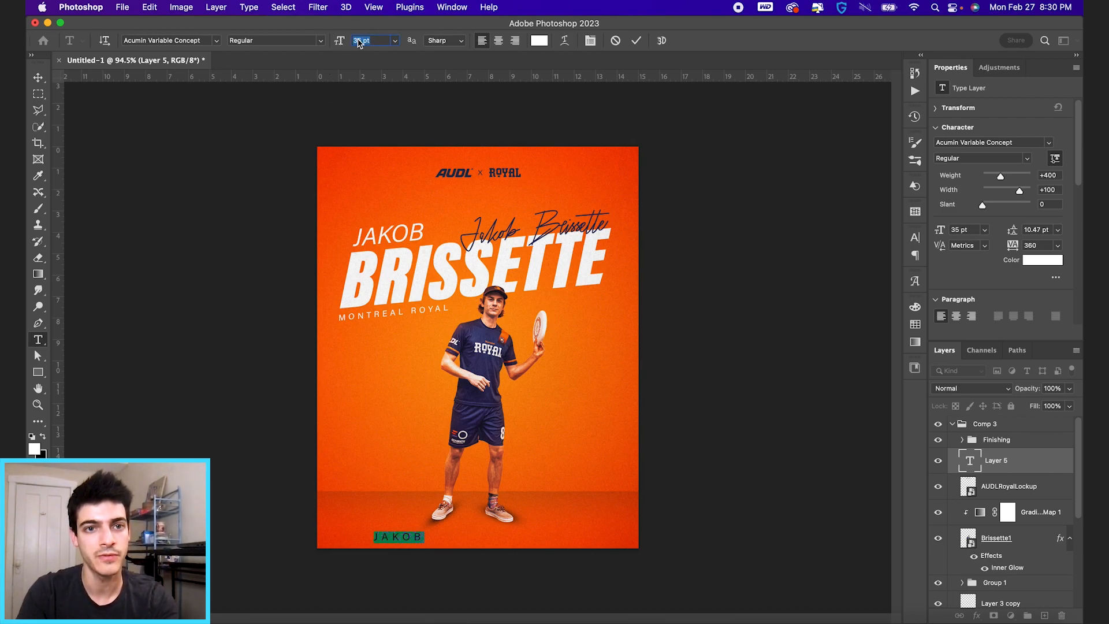
pyautogui.write('23')
pyautogui.press('Return')
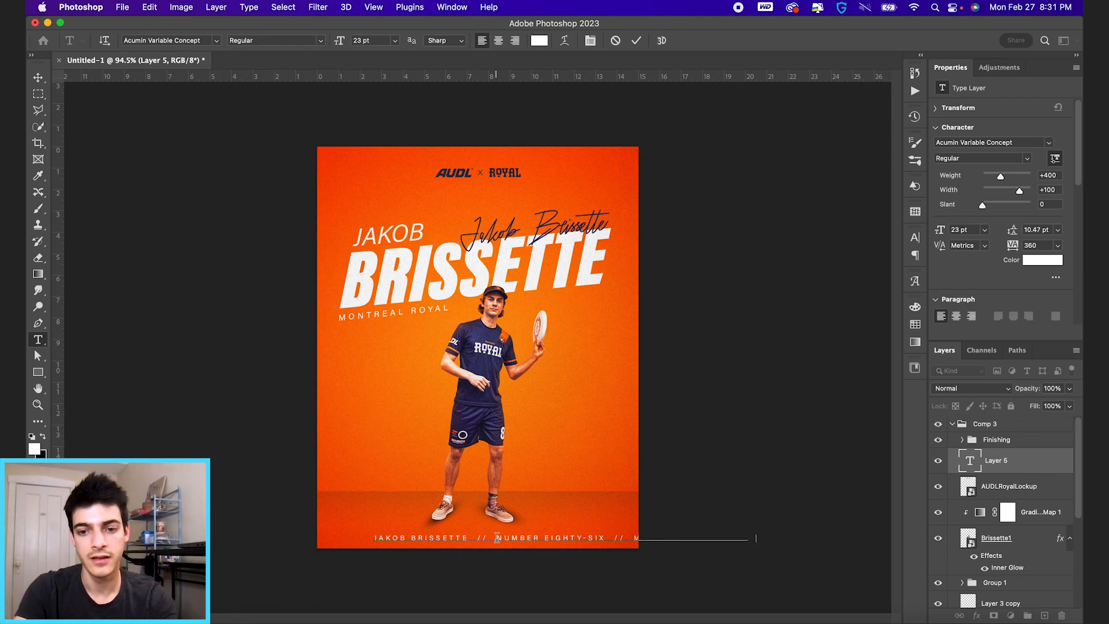
pyautogui.click(636, 40)
# Center-align the footer text, set its size to 20 pt, and center it horizontally on the canvas
pyautogui.click(498, 40)
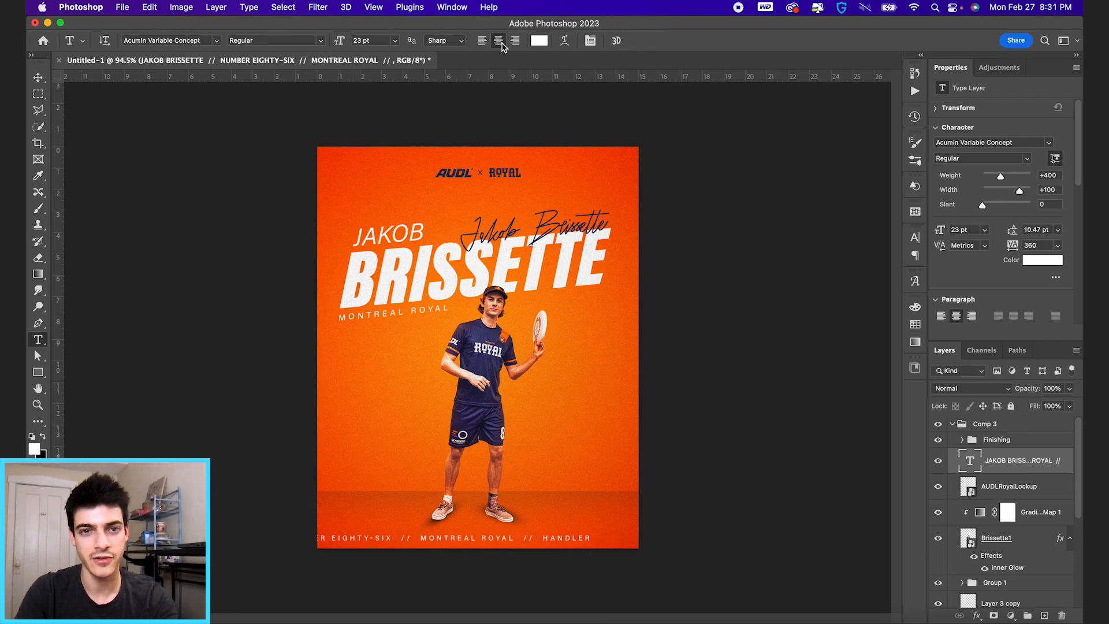
pyautogui.click(361, 40)
pyautogui.write('20')
pyautogui.press('Return')
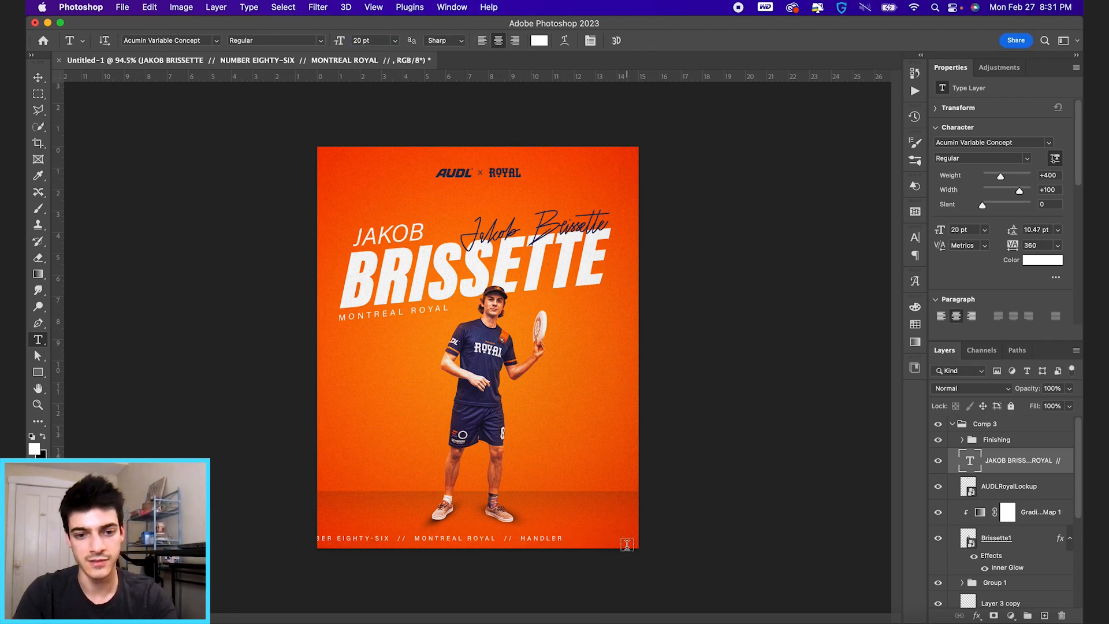
pyautogui.press('v')
pyautogui.press('super+a')
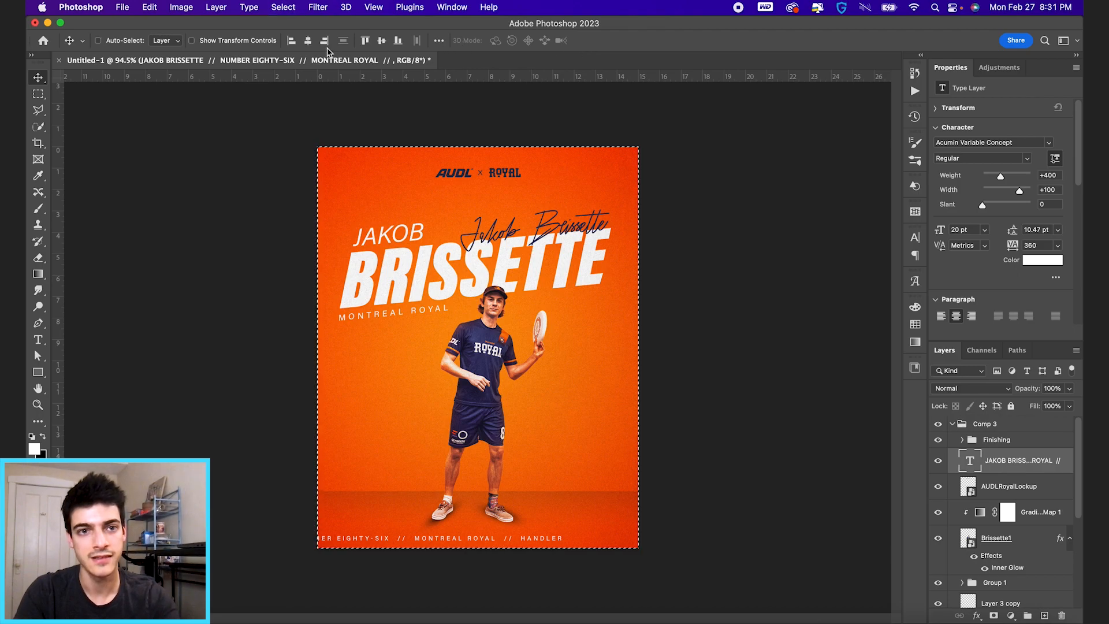
pyautogui.click(308, 40)
pyautogui.press('super+d')
# Reduce the footer text's tracking to 160 so the whole line fits within the poster width
pyautogui.press('t')
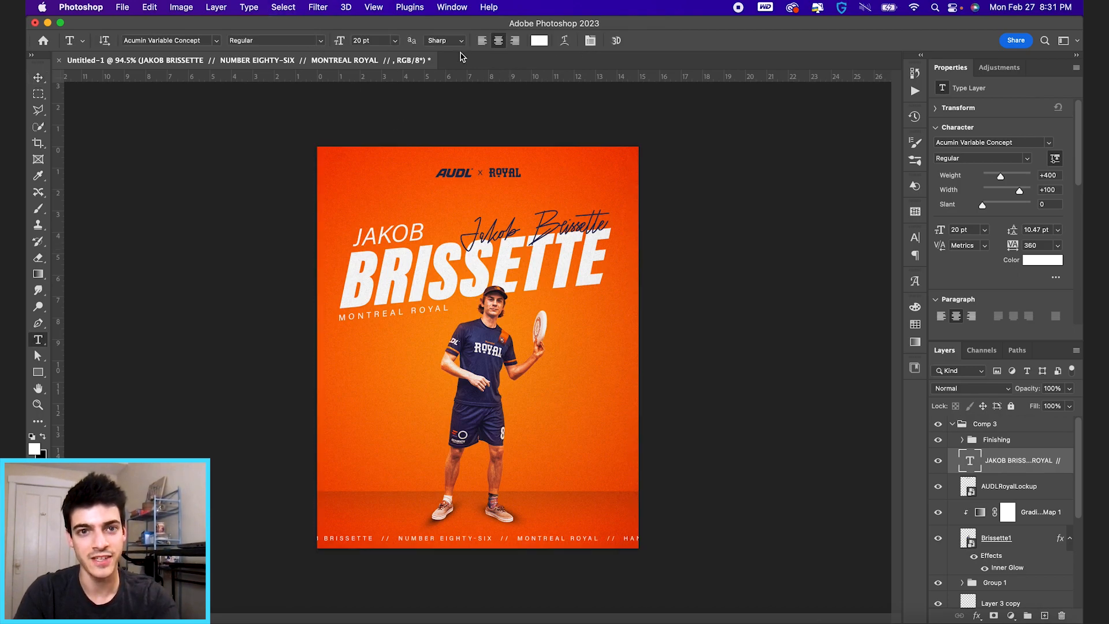
pyautogui.click(590, 41)
pyautogui.click(866, 285)
pyautogui.press('Down')
pyautogui.press('Down')
pyautogui.press('Down')
pyautogui.press('Down')
pyautogui.press('Down')
pyautogui.press('Down')
pyautogui.press('Down')
pyautogui.press('Down')
pyautogui.press('Down')
pyautogui.press('Down')
pyautogui.press('Down')
pyautogui.press('Down')
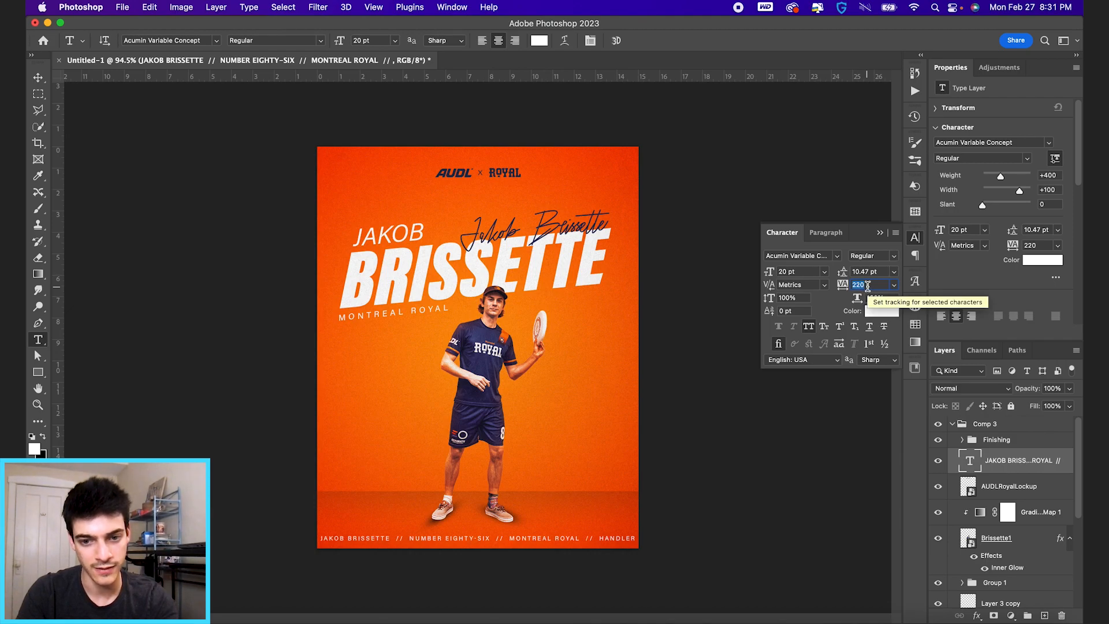
pyautogui.press('Down')
pyautogui.press('Down')
pyautogui.press('Return')
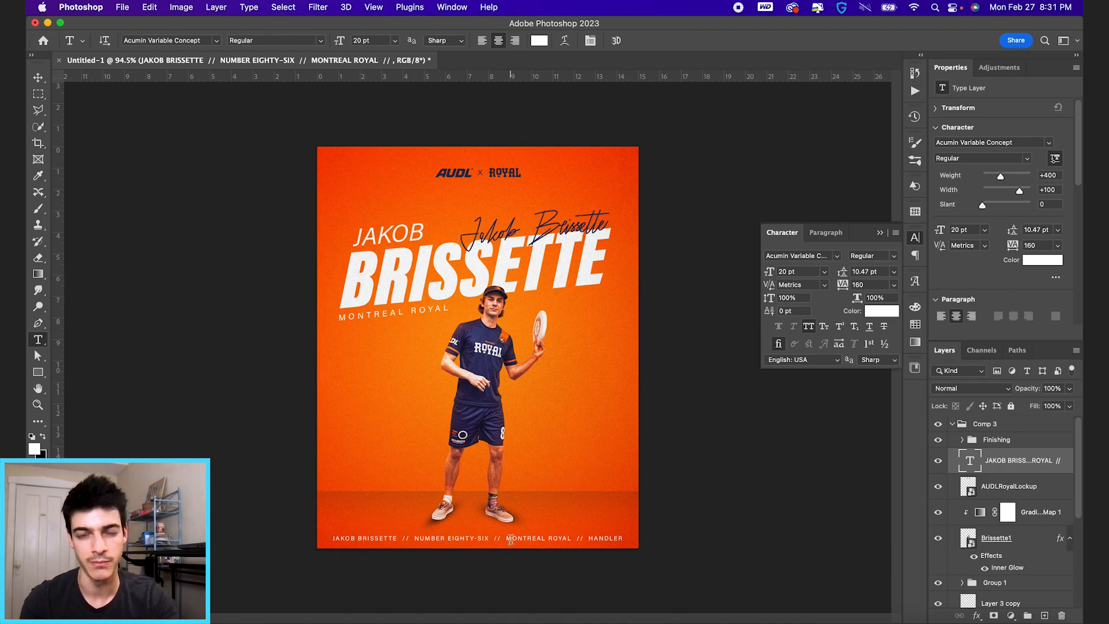
# Nudge the footer text line slightly up from the poster's lower edge, using the grid as a guide
pyautogui.press('v')
pyautogui.press('super+apostrophe')
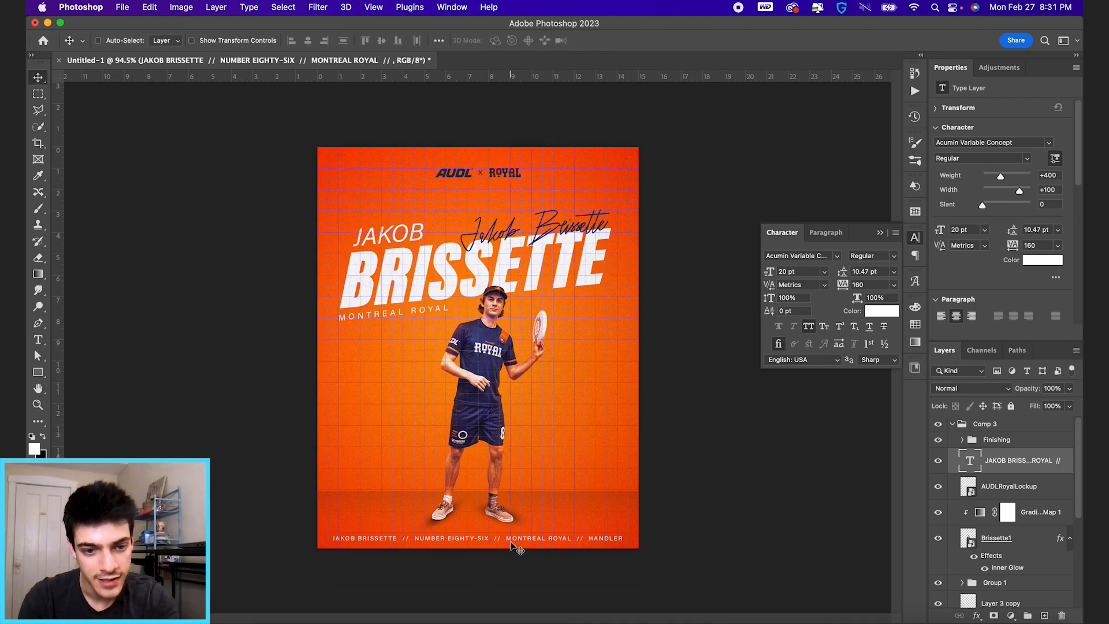
pyautogui.hotkey('shift', 'Up')
pyautogui.hotkey('shift', 'Up')
pyautogui.press('super+apostrophe')
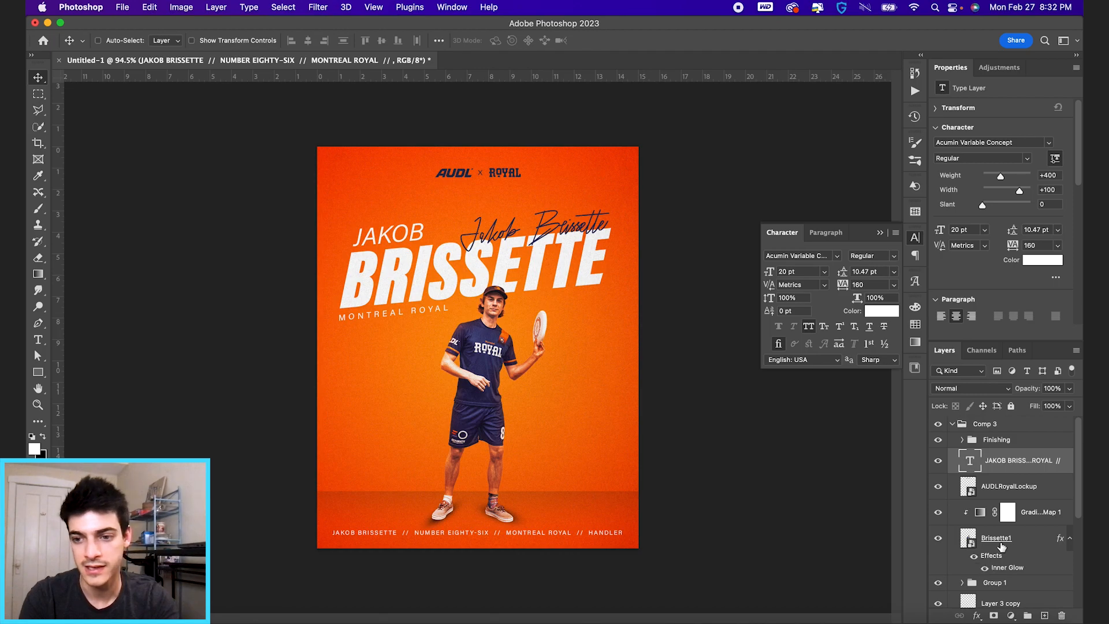
# Nudge the player figure up slightly together with its gradient map and the Layer 3 and Layer 3 copy layers
pyautogui.click(1001, 544)
pyautogui.keyDown('super'); pyautogui.click(1024, 513); pyautogui.keyUp('super')
pyautogui.scroll(-2, 1024, 513)
pyautogui.keyDown('super'); pyautogui.click(1012, 563); pyautogui.keyUp('super')
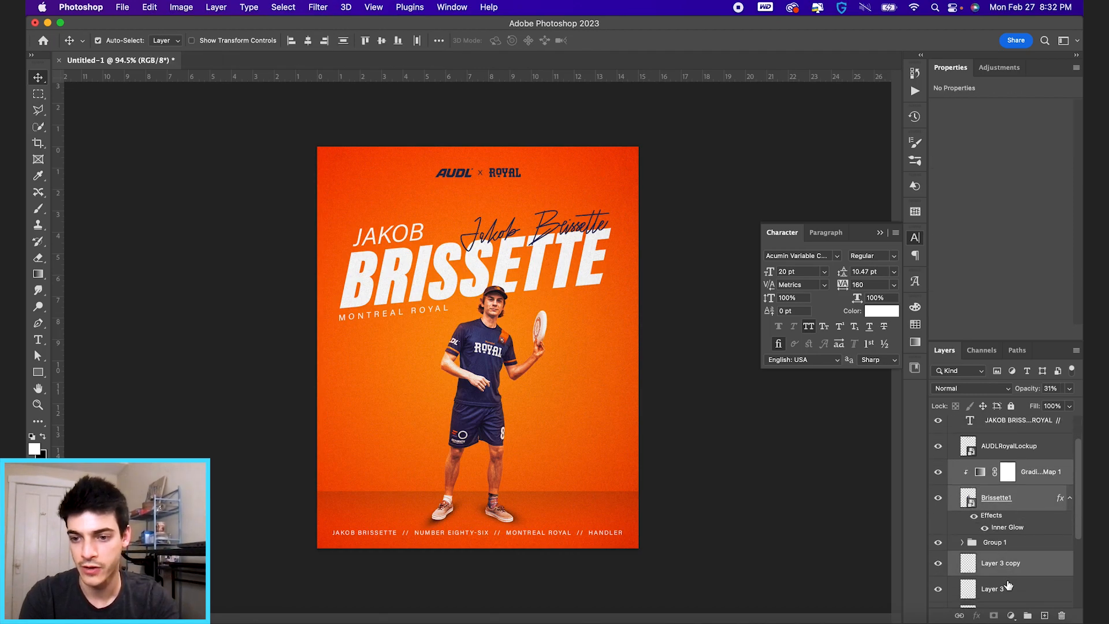
pyautogui.keyDown('super'); pyautogui.click(1008, 586); pyautogui.keyUp('super')
pyautogui.hotkey('shift', 'Up')
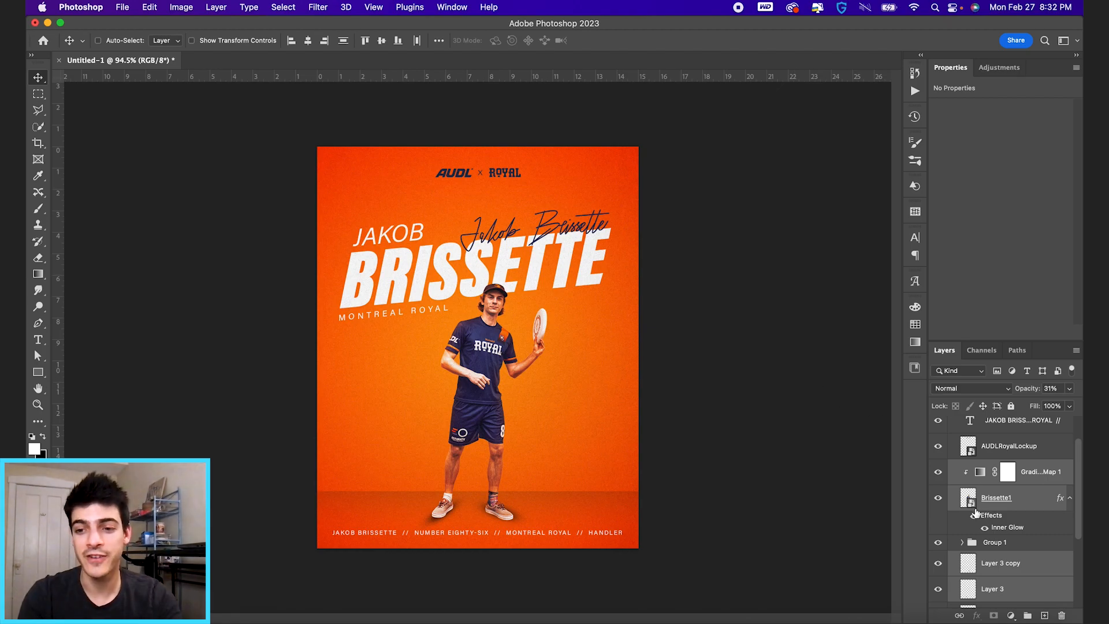
# Compare the three finished comps by showing Comp 1, Comp 2 and Comp 3 one at a time, ending on Comp 3
pyautogui.scroll(2, 974, 508)
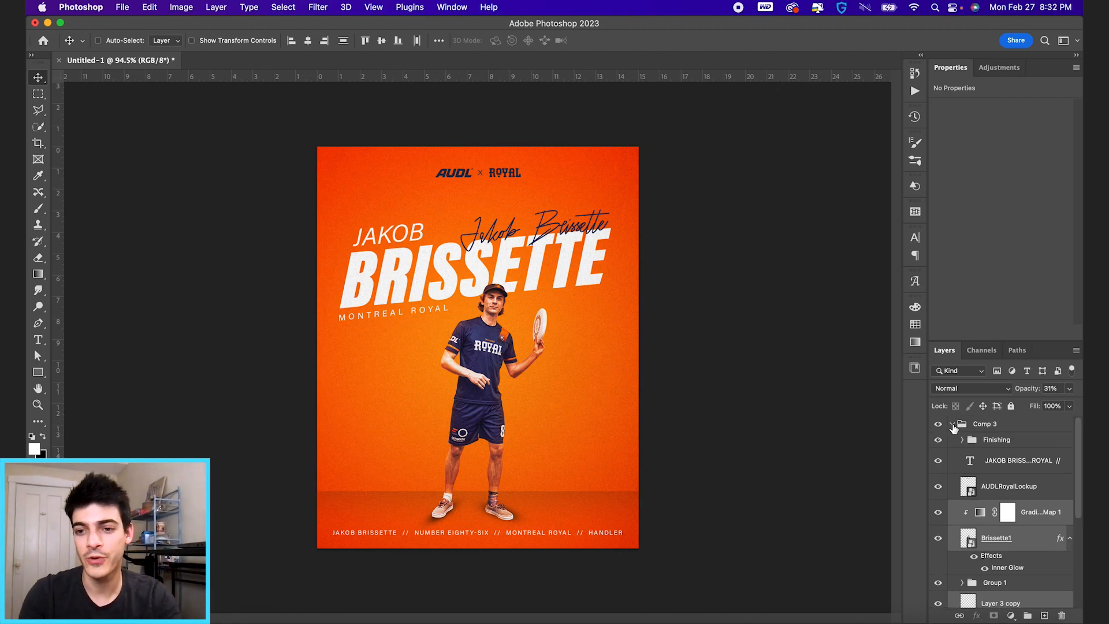
pyautogui.click(952, 424)
pyautogui.click(938, 424)
pyautogui.click(938, 455)
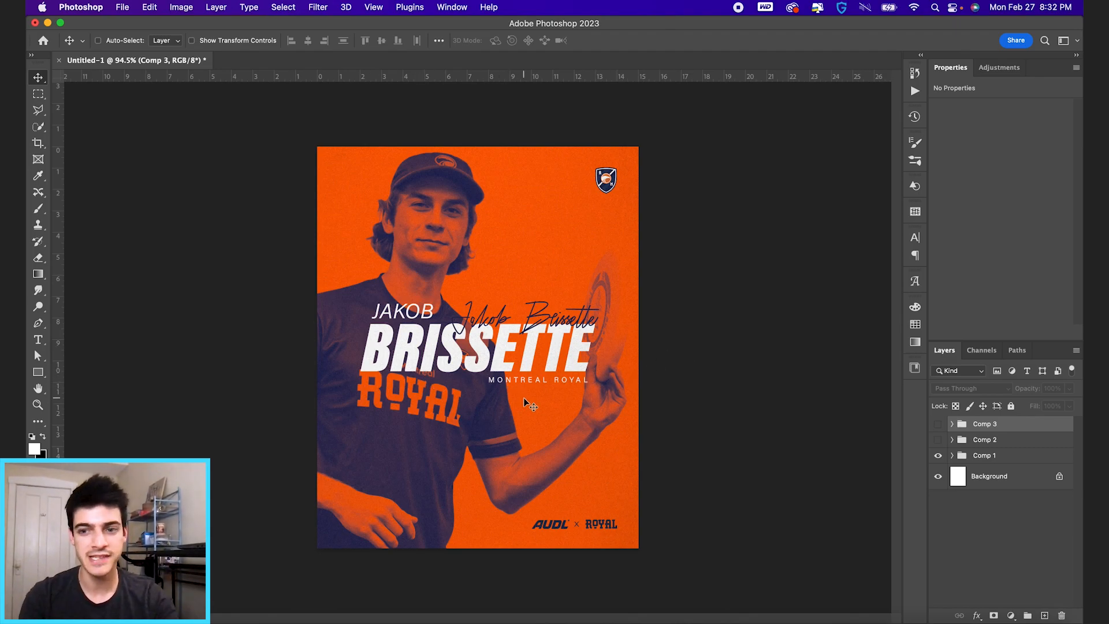
pyautogui.click(939, 440)
pyautogui.click(938, 455)
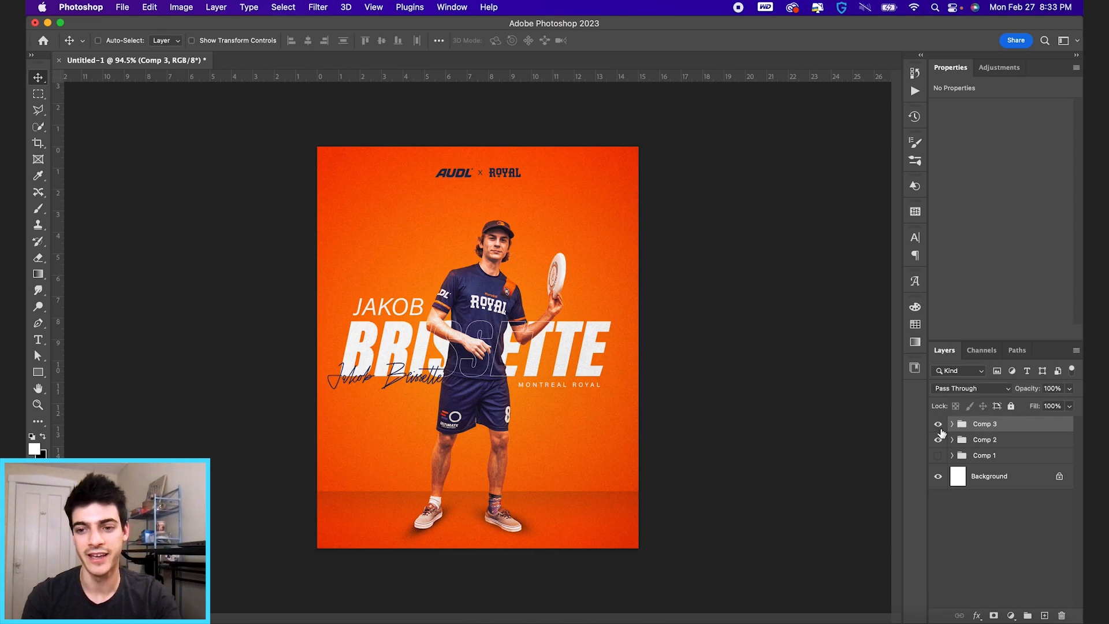
pyautogui.click(939, 424)
pyautogui.click(938, 440)
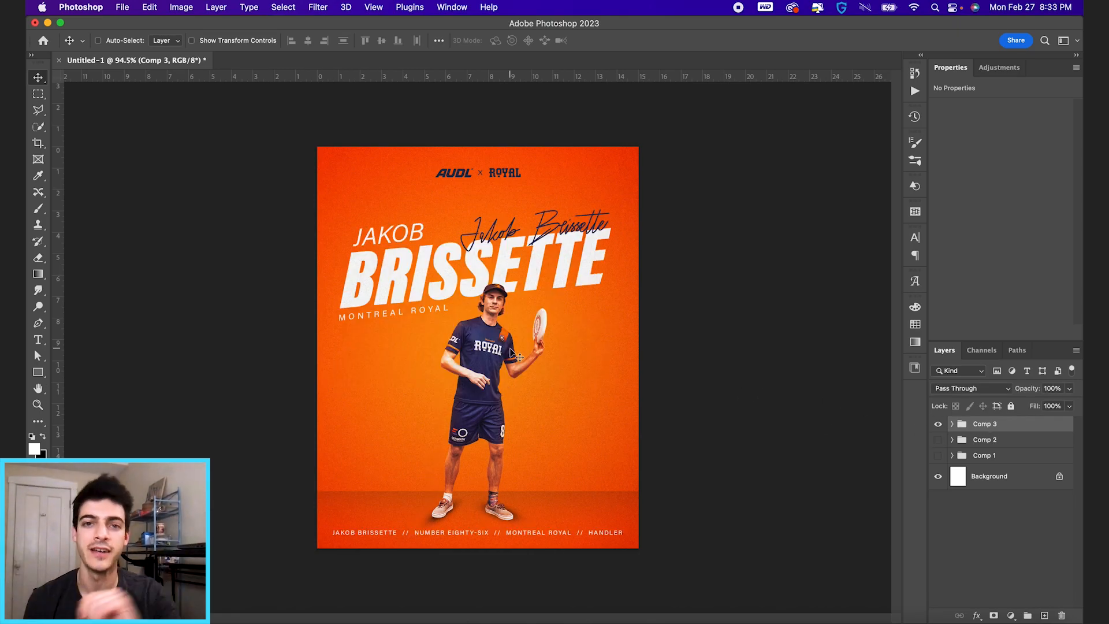